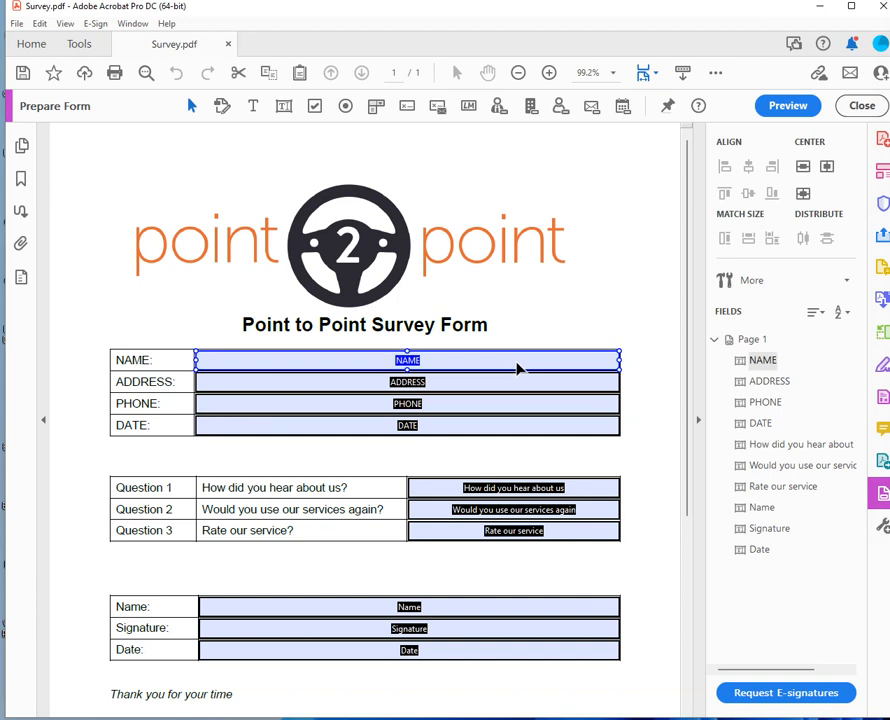
Delete all the automatically detected form fields from the survey form
key(ctrl+a)
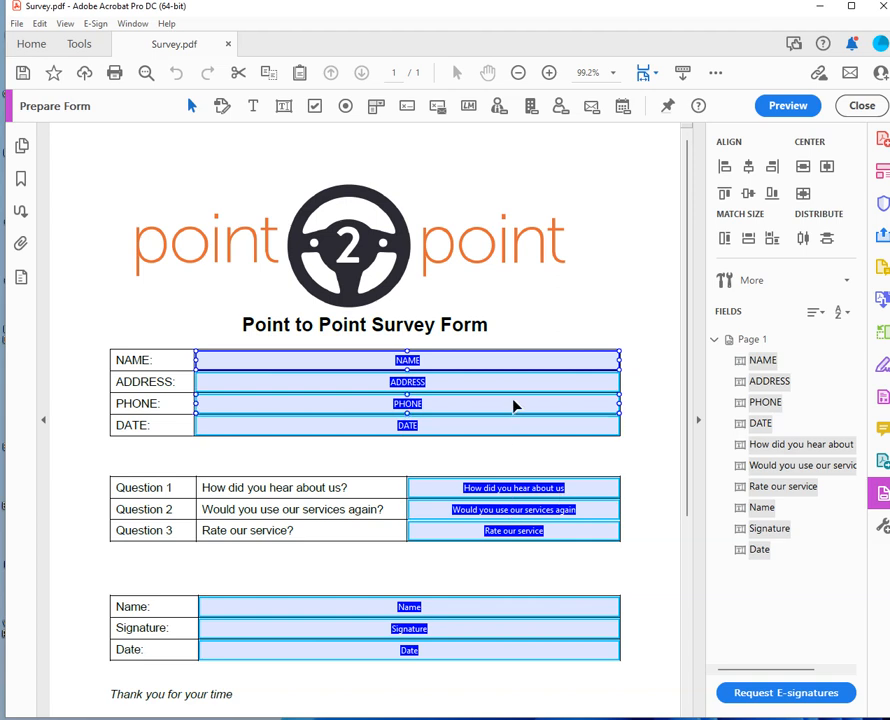
key(Delete)
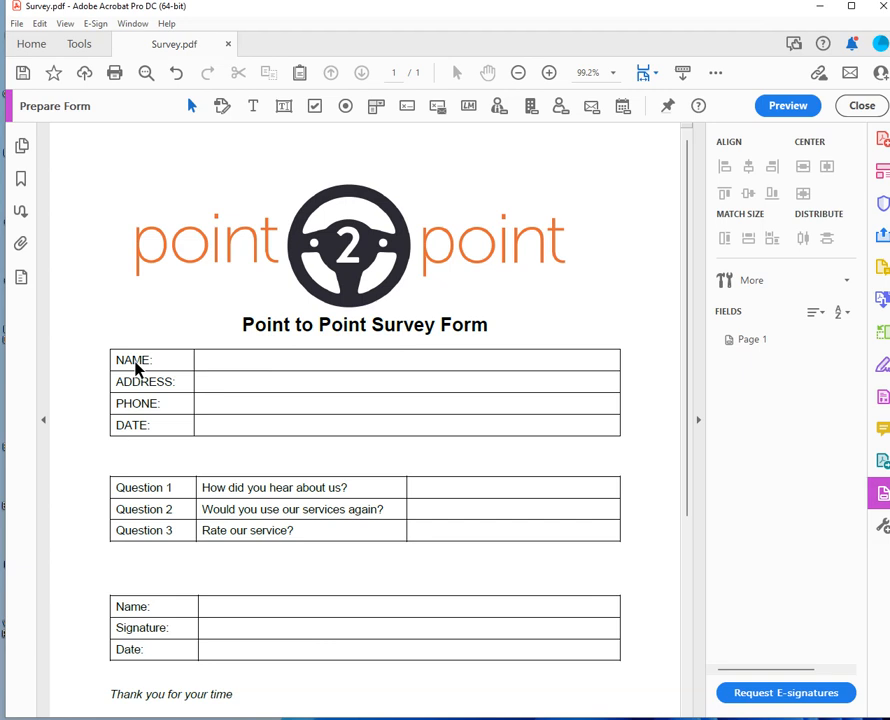
Add a text field in the NAME row of the upper table and name it FullName
click(283, 107)
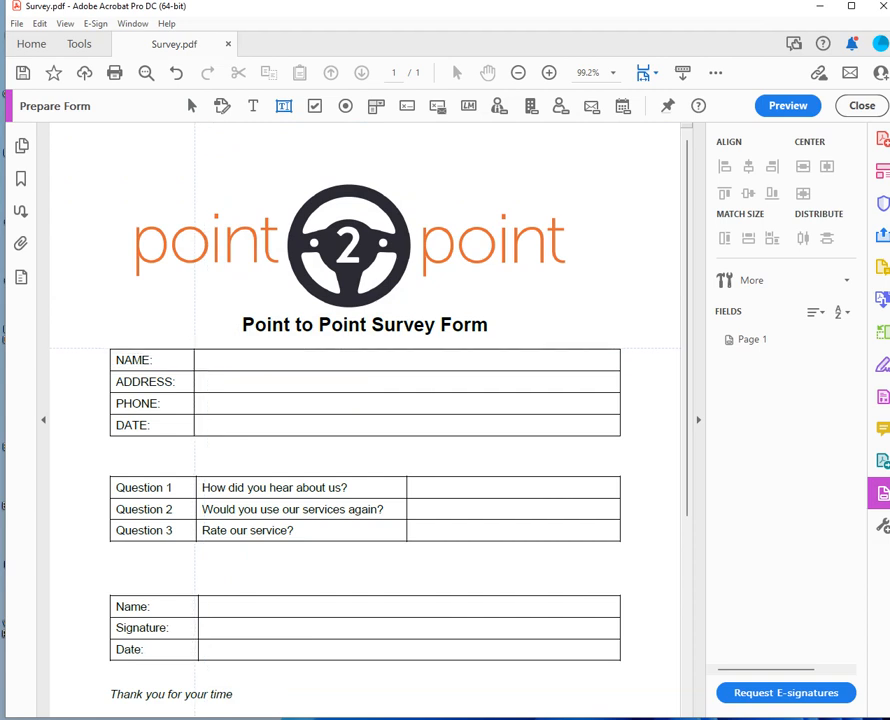
click(194, 354)
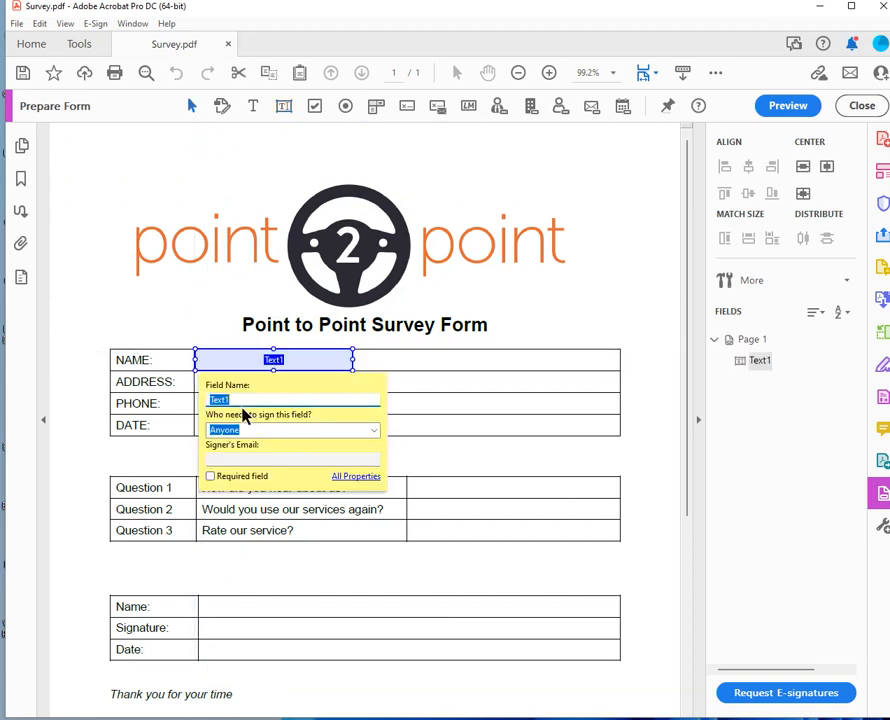
text(FullName)
Give the FullName field the tooltip "Please enter your full name", keep its type as Text and make it required
click(350, 486)
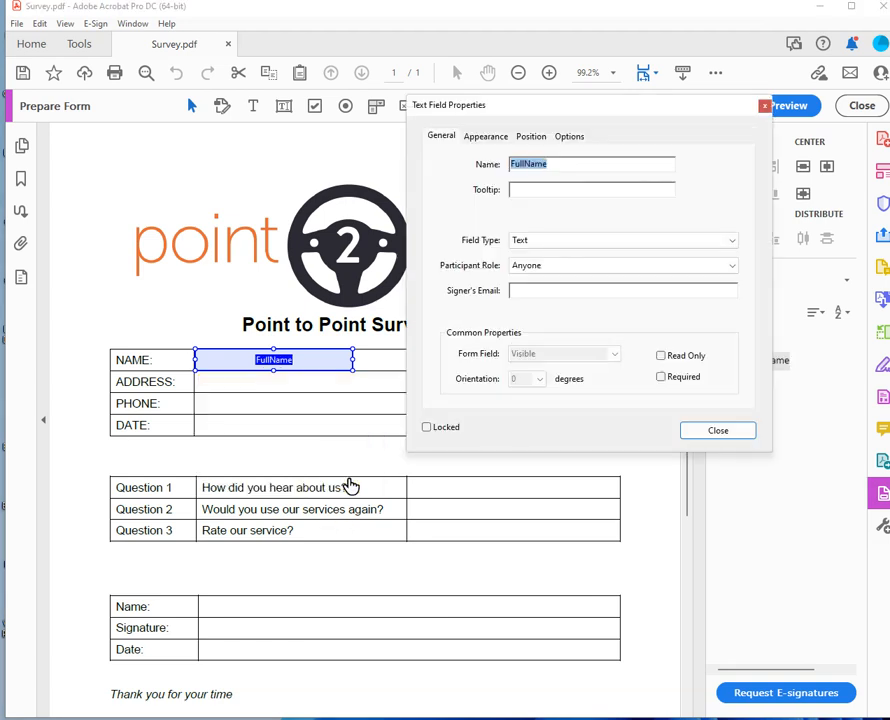
click(561, 188)
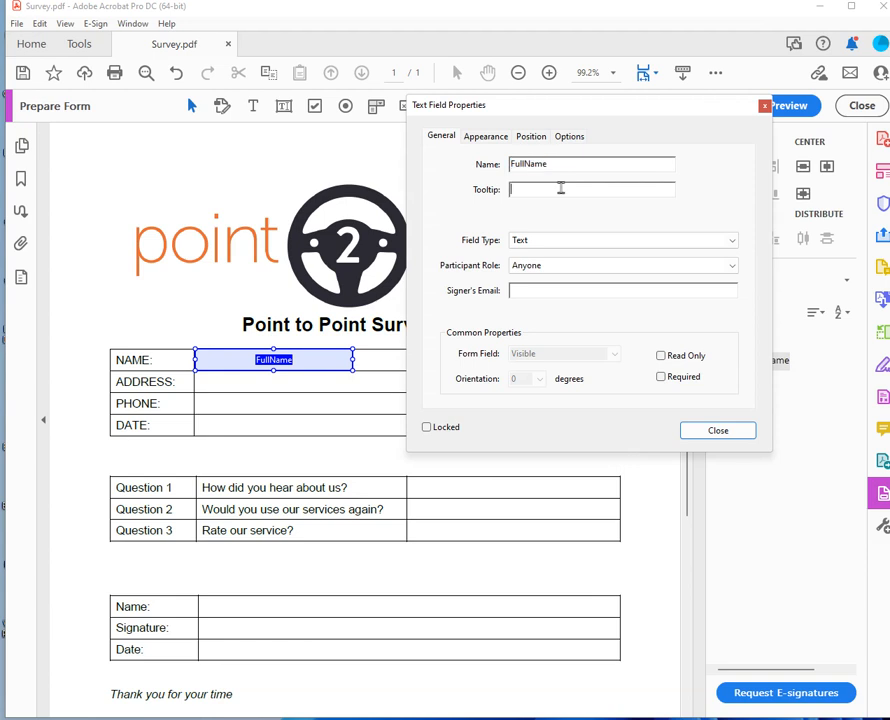
text(Please enter your full name)
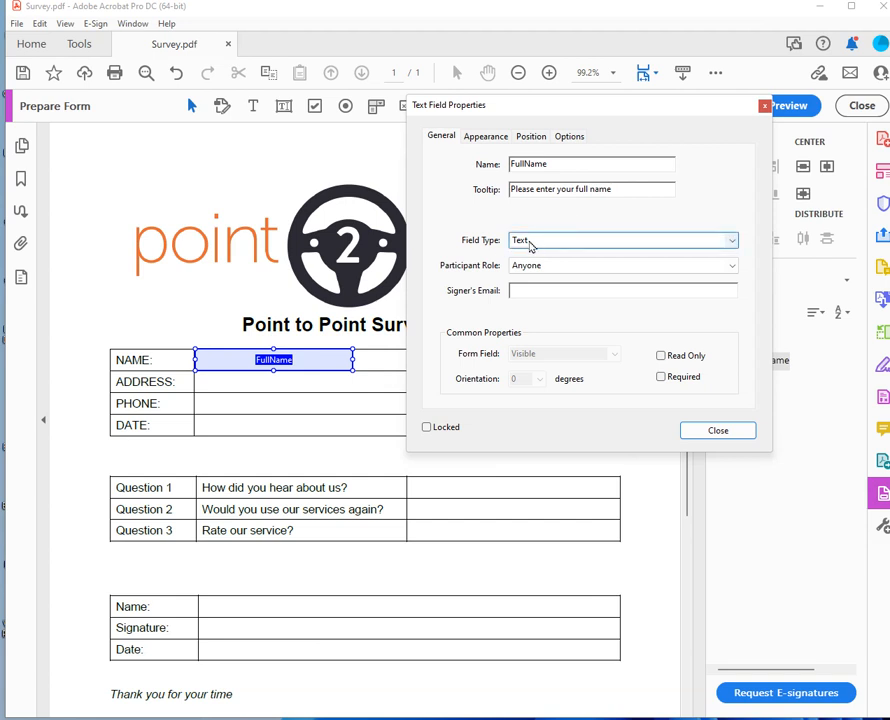
click(731, 242)
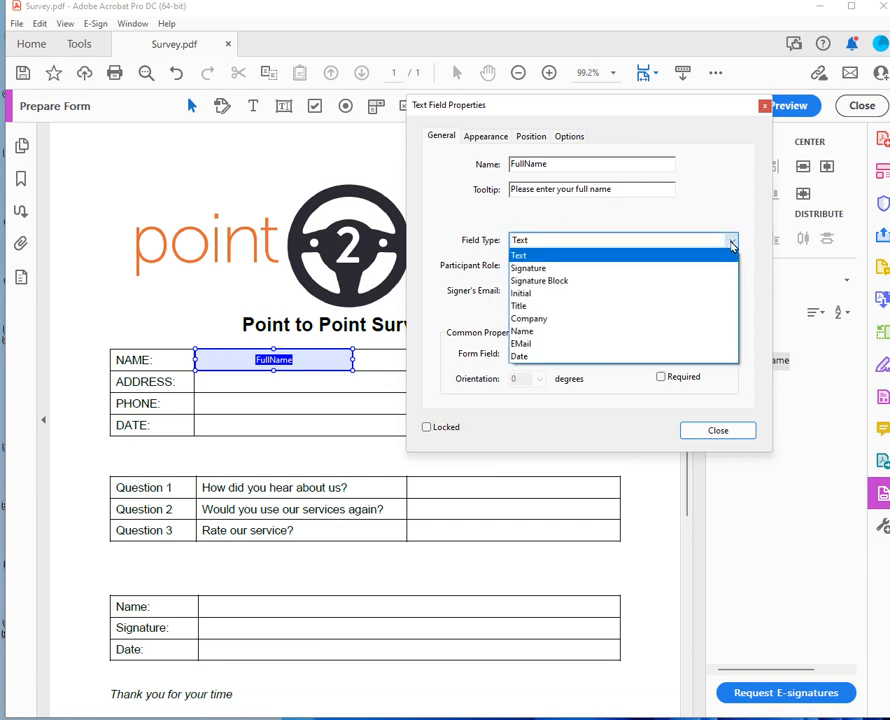
click(540, 255)
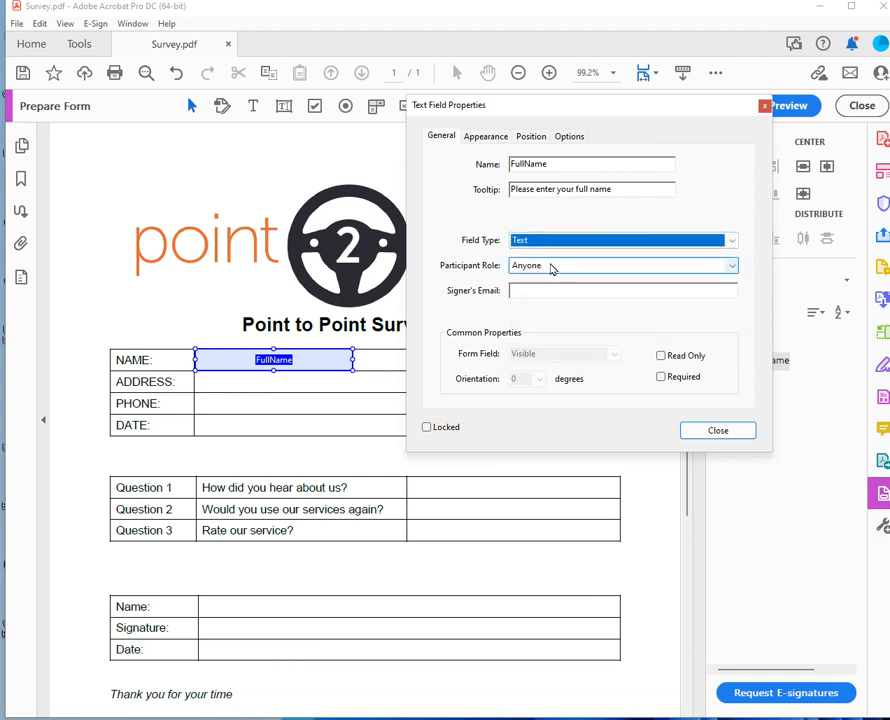
click(670, 382)
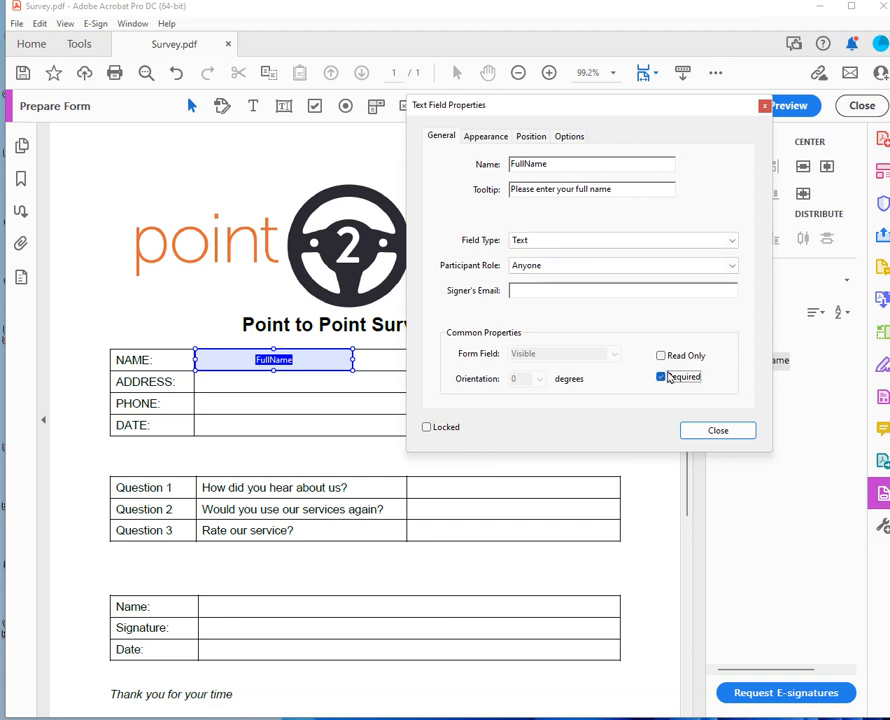
Limit the FullName field to 50 characters and close its properties
click(570, 137)
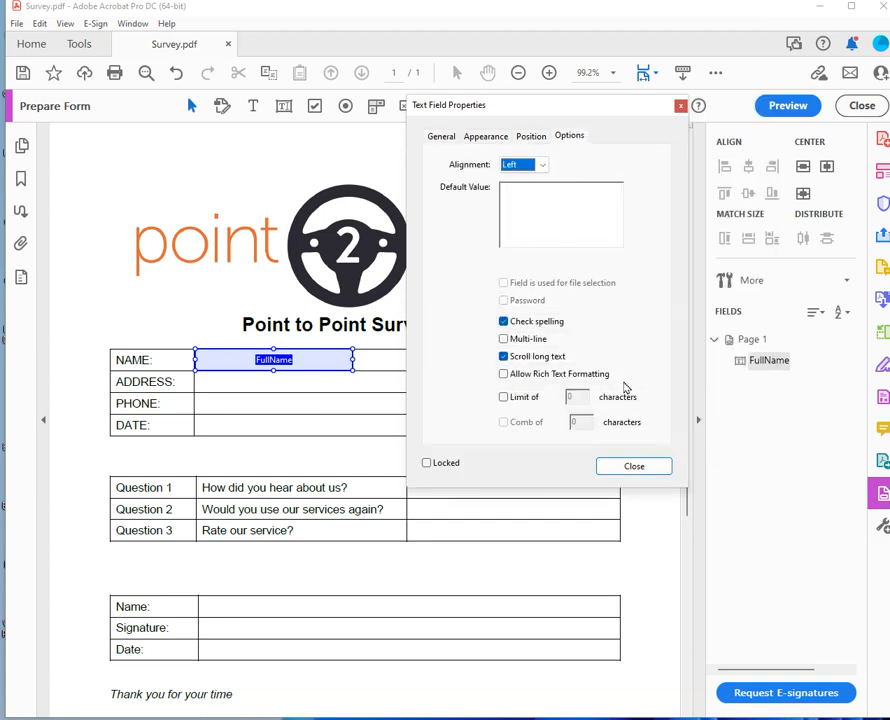
click(534, 401)
drag(578, 399, 566, 403)
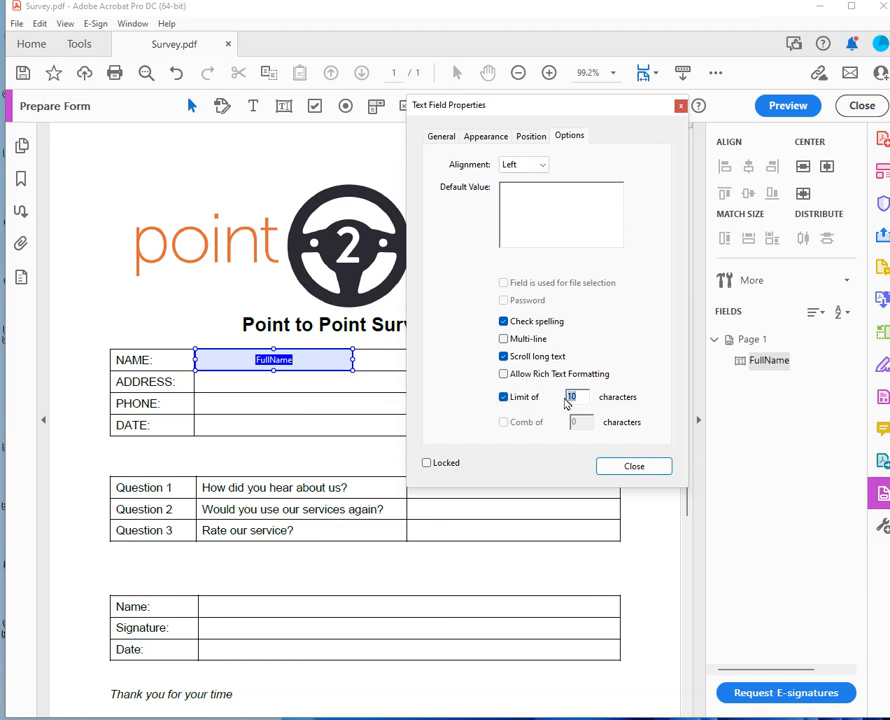
text(50)
click(628, 470)
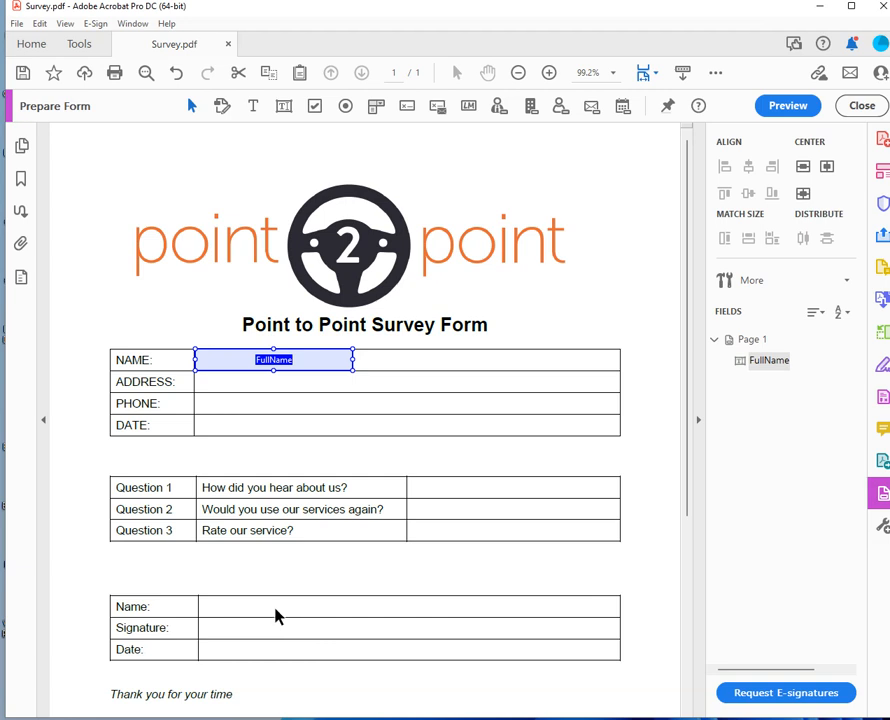
Create multiple copies of the FullName field, 2 down and 1 across, and move the copy into the Name row of the signature table
right_click(318, 371)
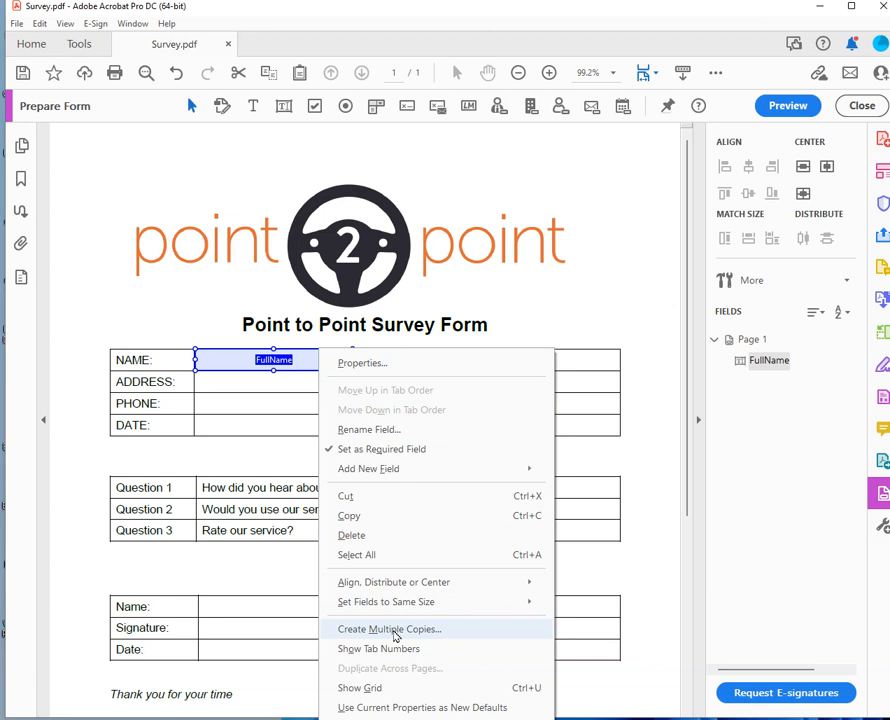
click(395, 636)
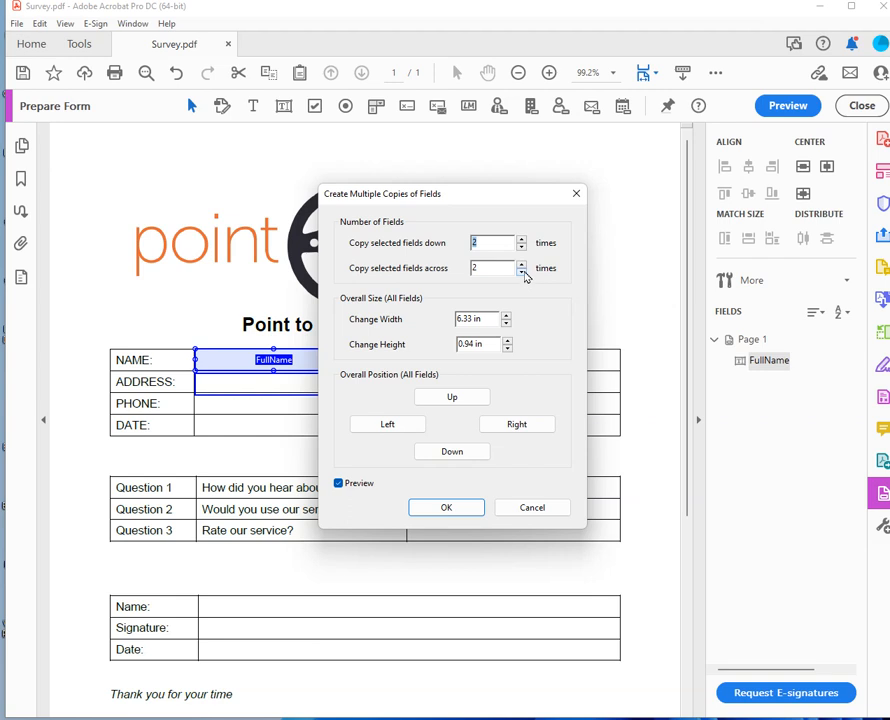
click(521, 272)
click(464, 514)
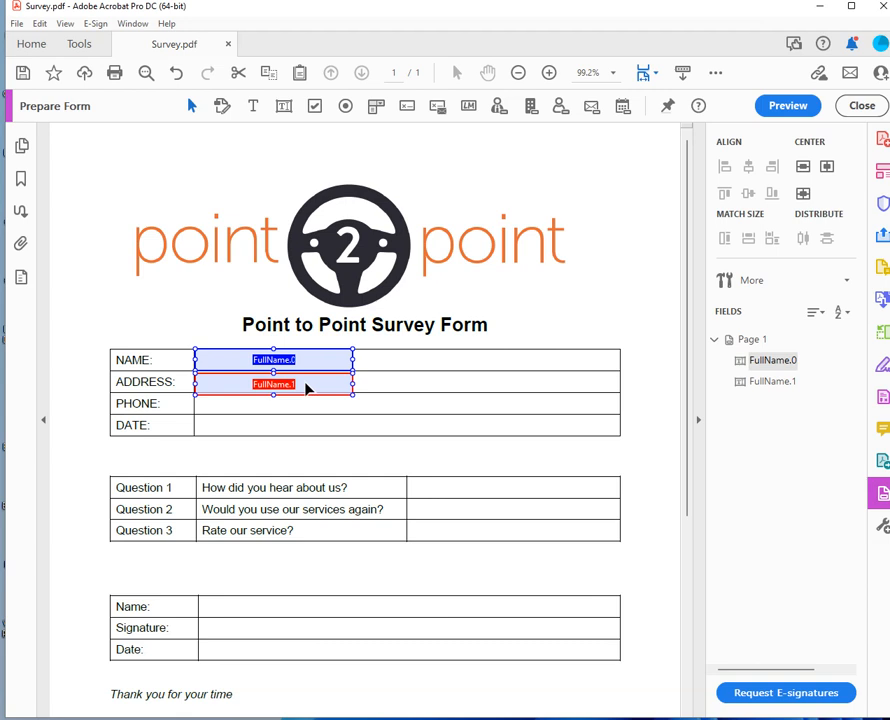
drag(322, 390, 322, 614)
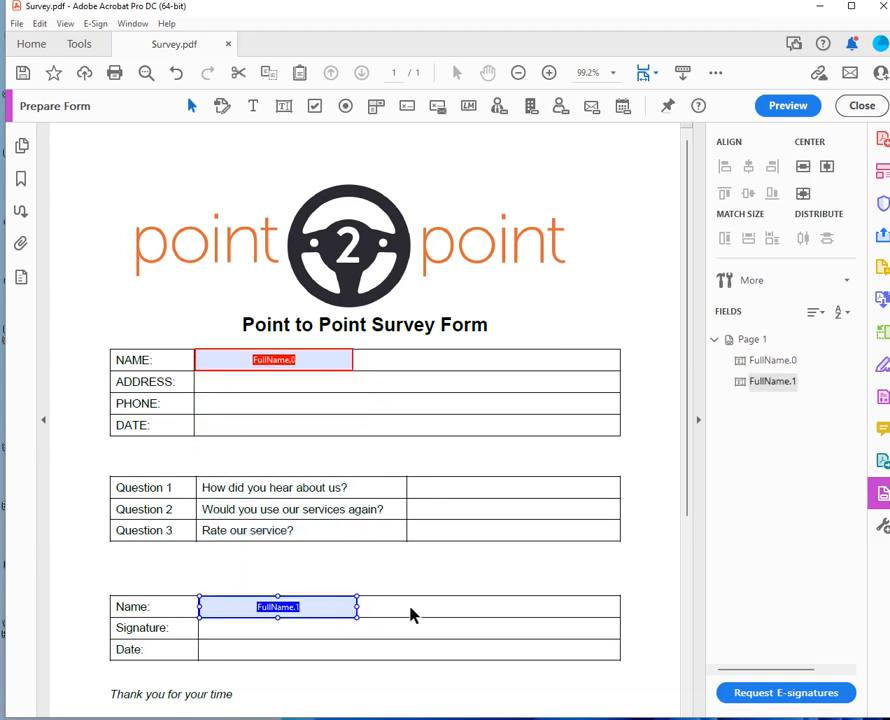
Rename the field in the upper NAME row as FullName#1
right_click(325, 371)
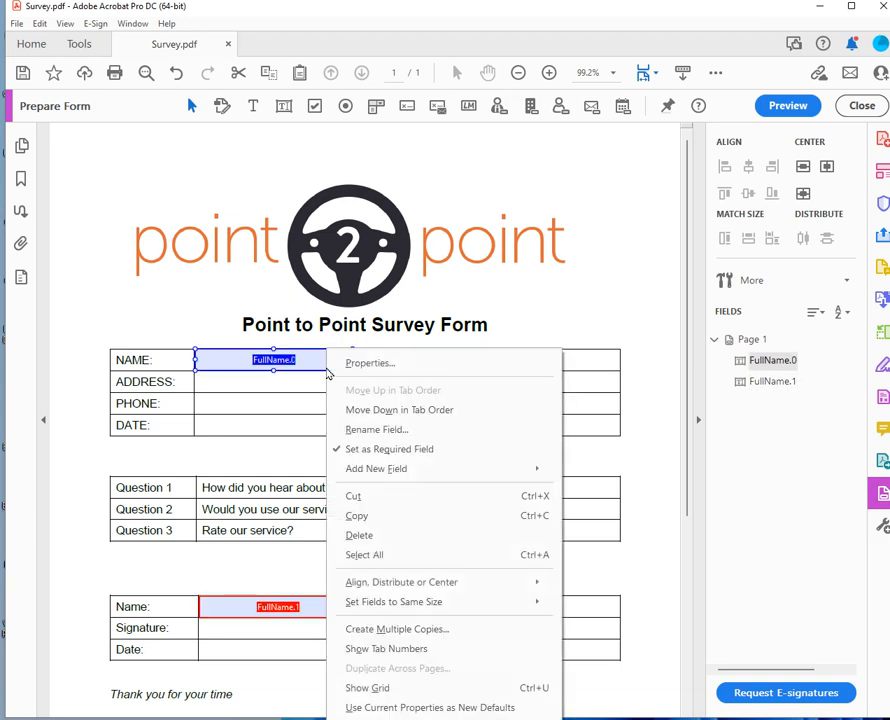
click(410, 430)
click(306, 395)
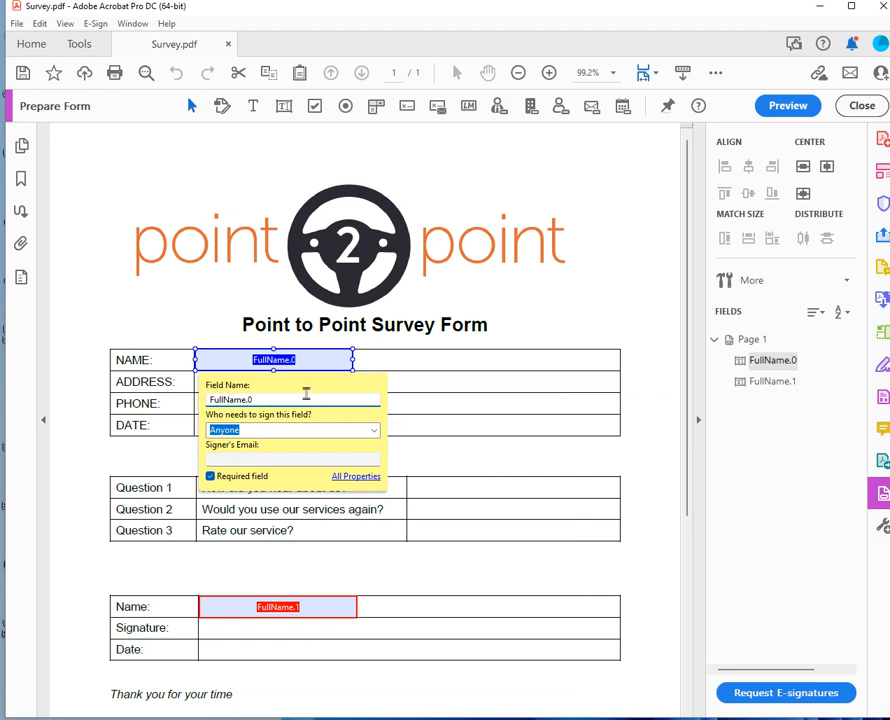
key(BackSpace)
key(BackSpace)
text(#1)
click(511, 465)
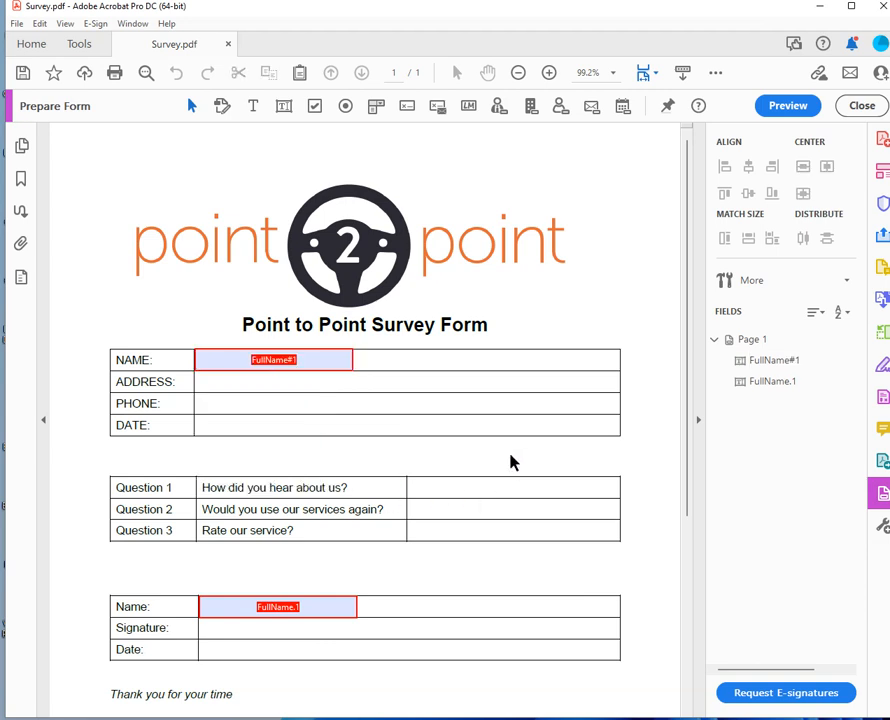
Try to rename the copied field in the lower Name row with the suffix #2
click(294, 363)
click(290, 420)
click(328, 610)
right_click(328, 612)
click(378, 314)
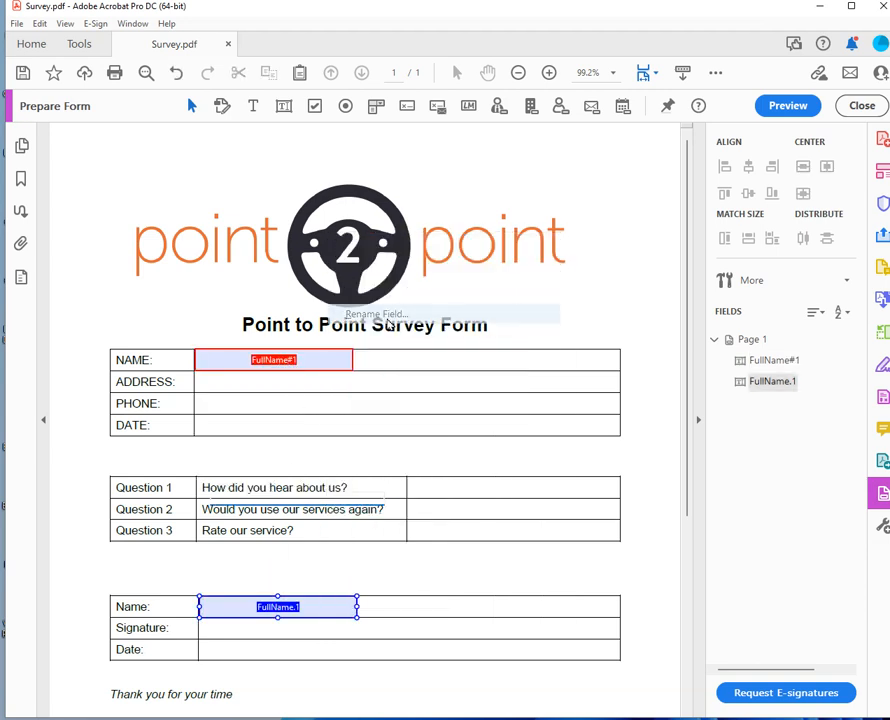
key(Right)
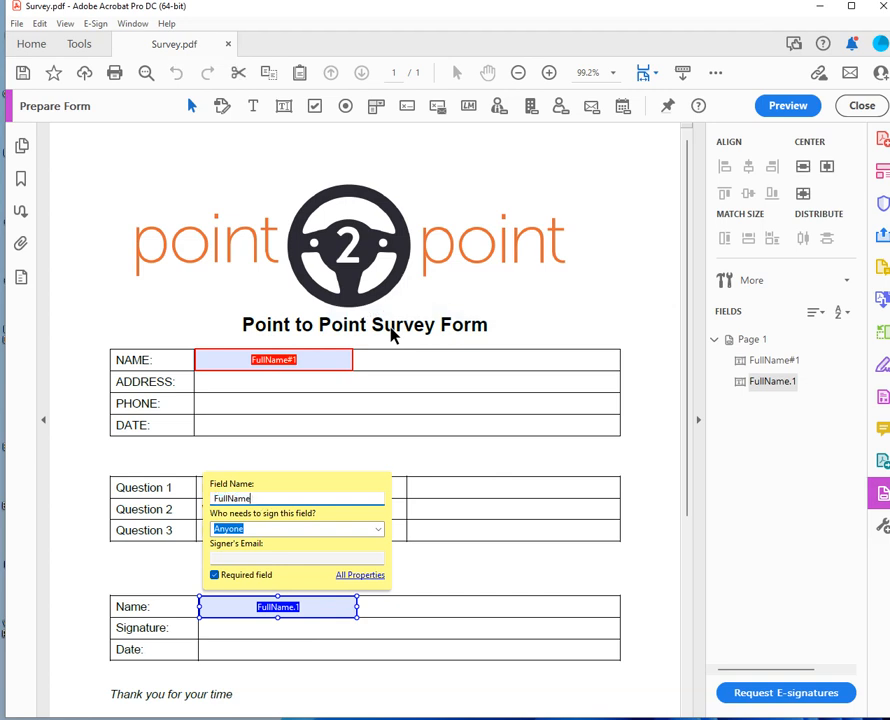
text(#2)
click(491, 573)
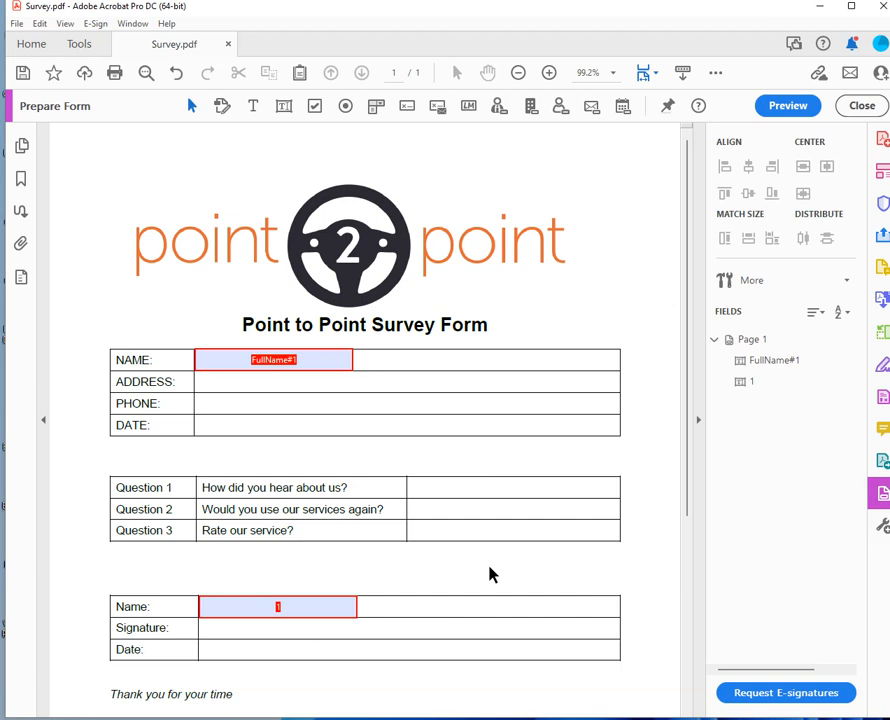
Rename the field in the lower Name row as FullName#2
click(330, 606)
right_click(330, 606)
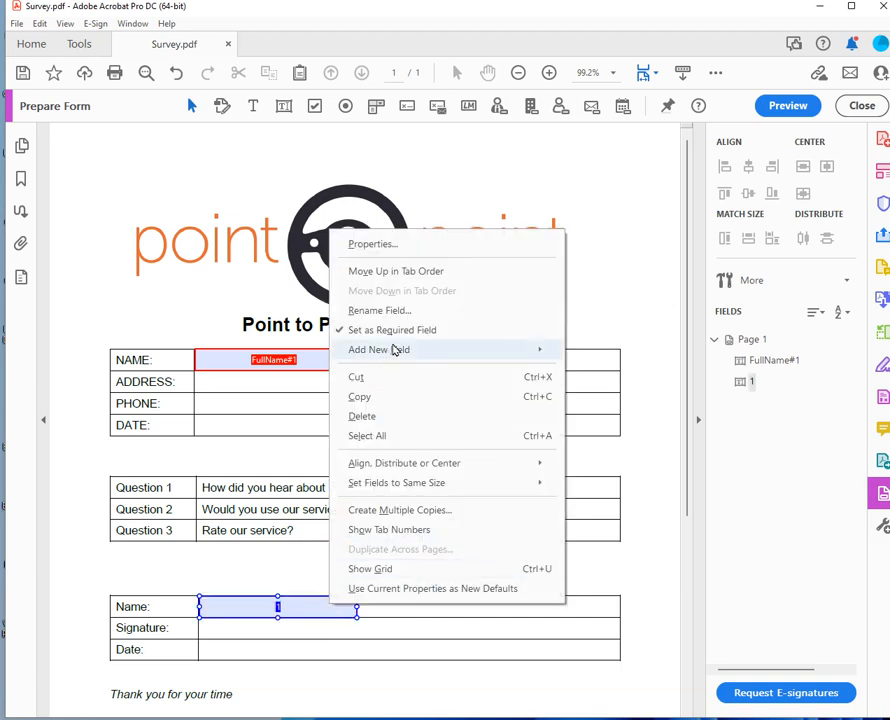
click(406, 311)
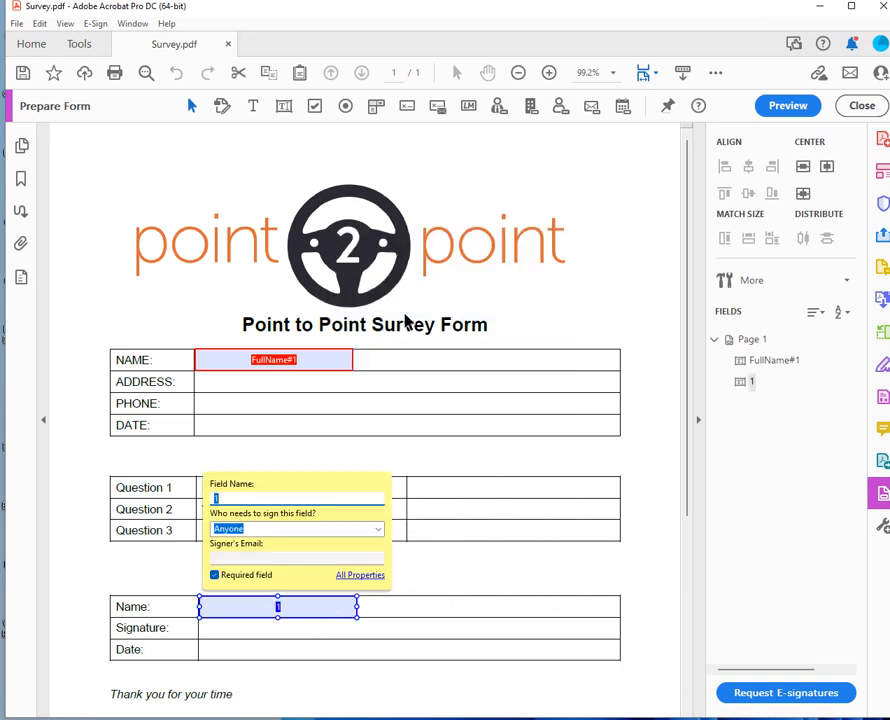
text(FullName#2)
key(Return)
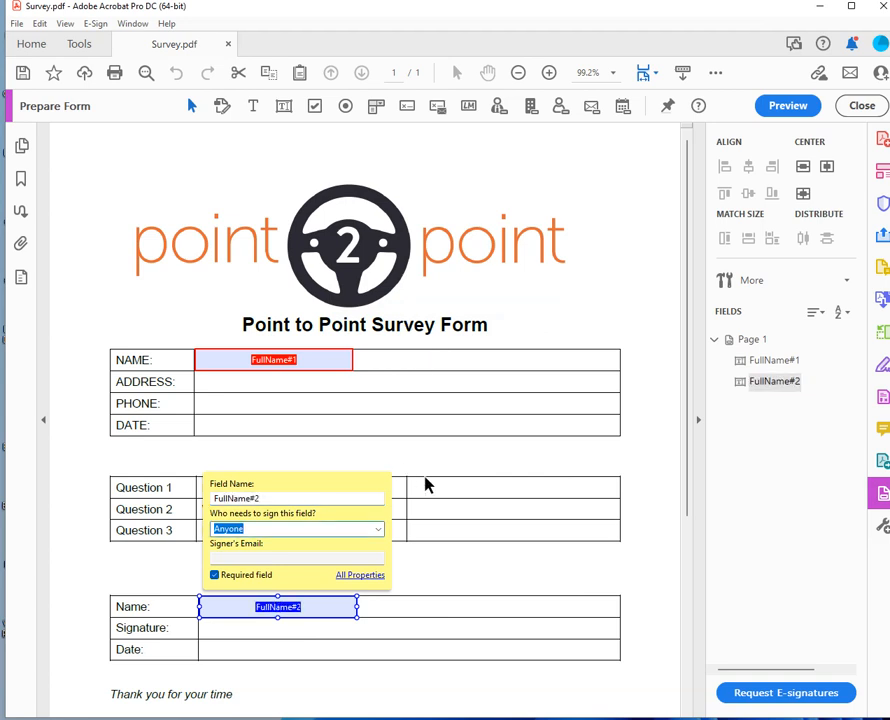
click(457, 568)
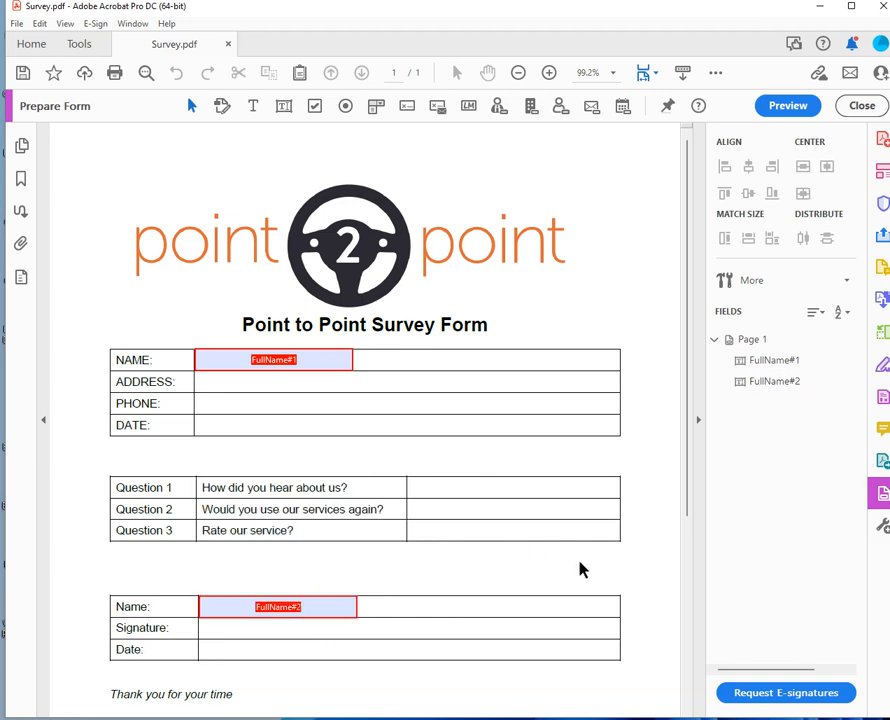
click(240, 365)
click(270, 613)
click(246, 358)
click(409, 423)
Add a text field in the ADDRESS row and name it Address in its properties
click(284, 108)
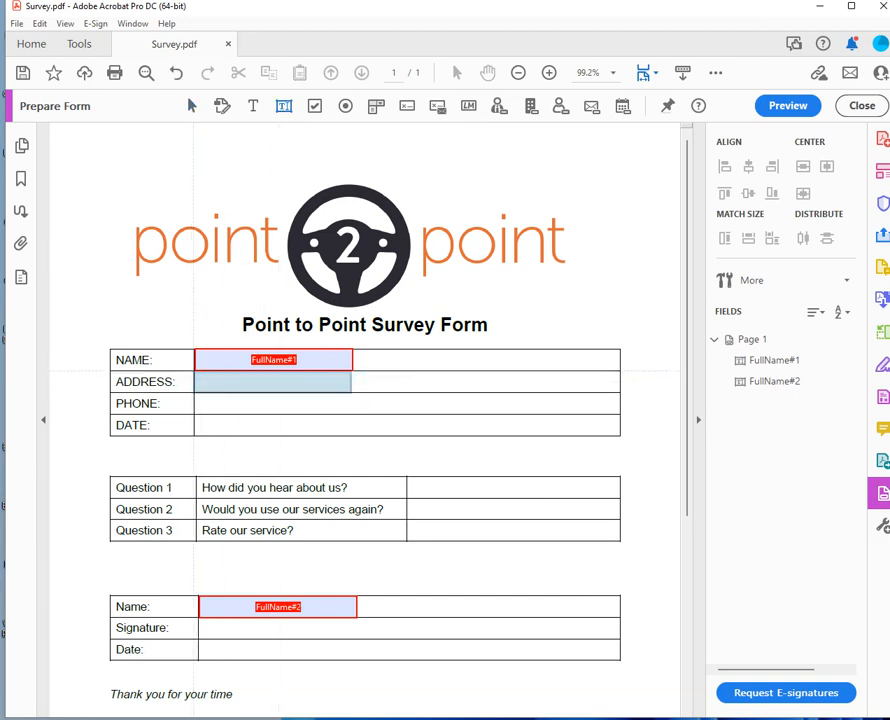
click(197, 373)
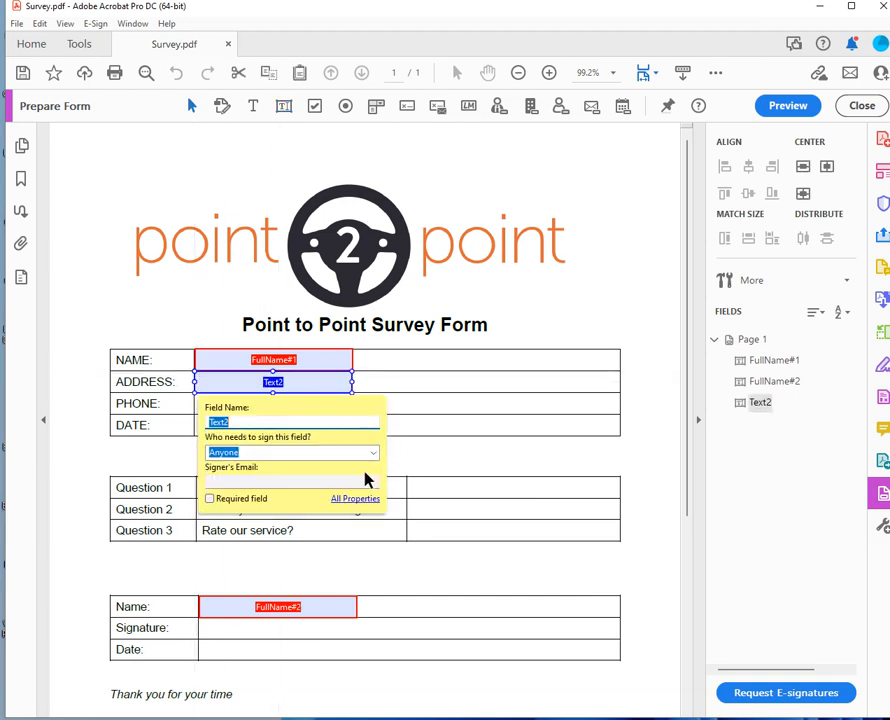
click(355, 499)
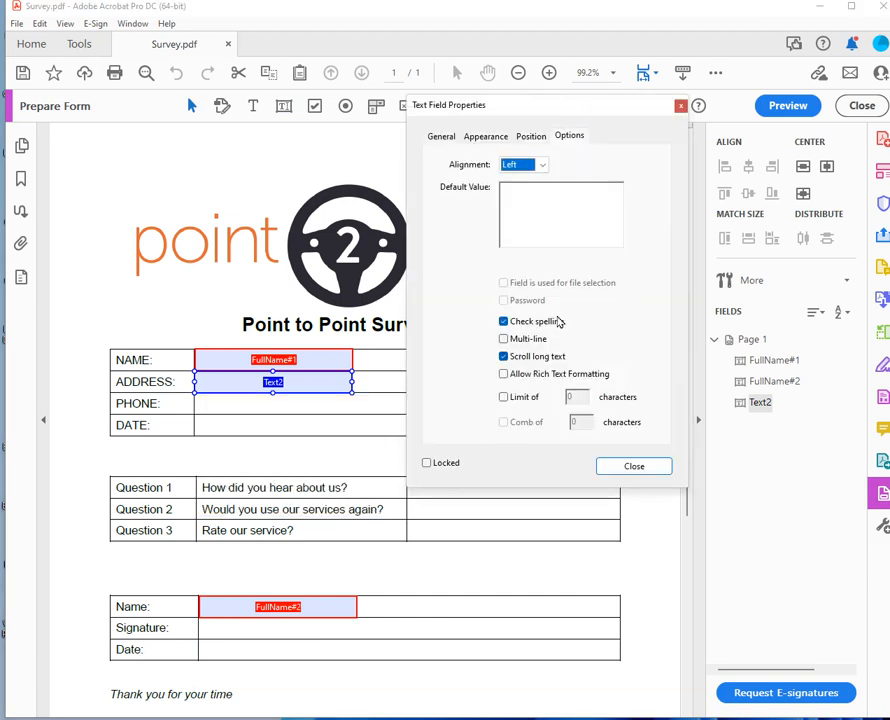
click(441, 136)
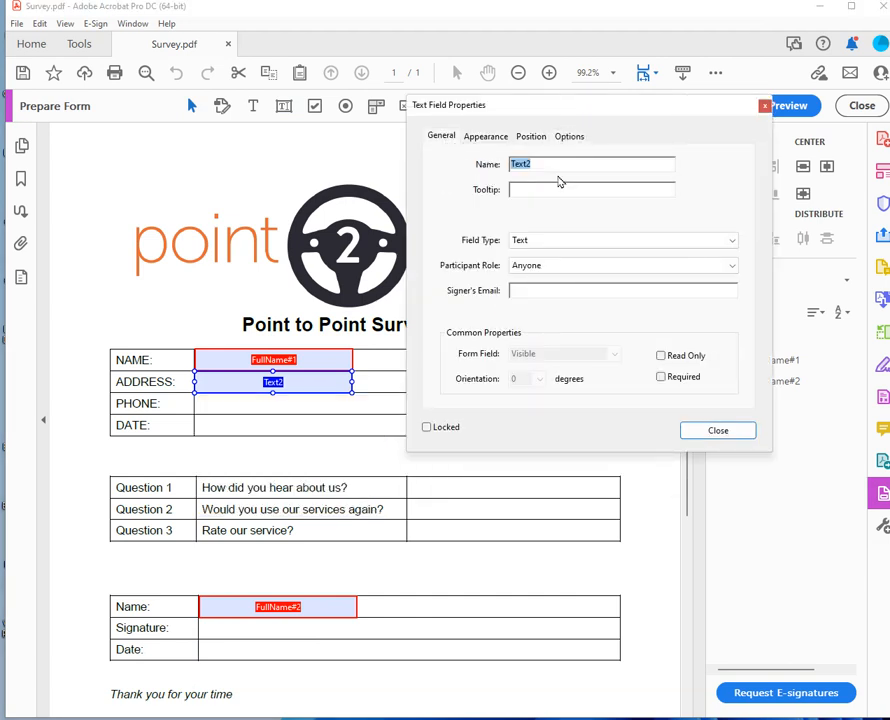
text(Address)
Give the Address field the tooltip "Please enter your postal address" and make it required
key(Tab)
text(Please )
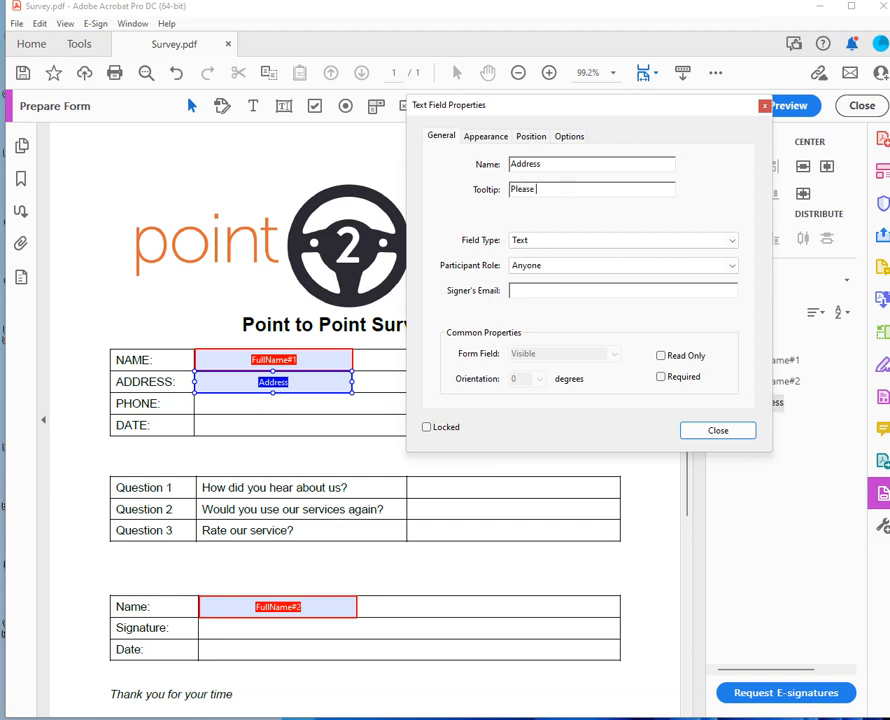
text(enter your postal address)
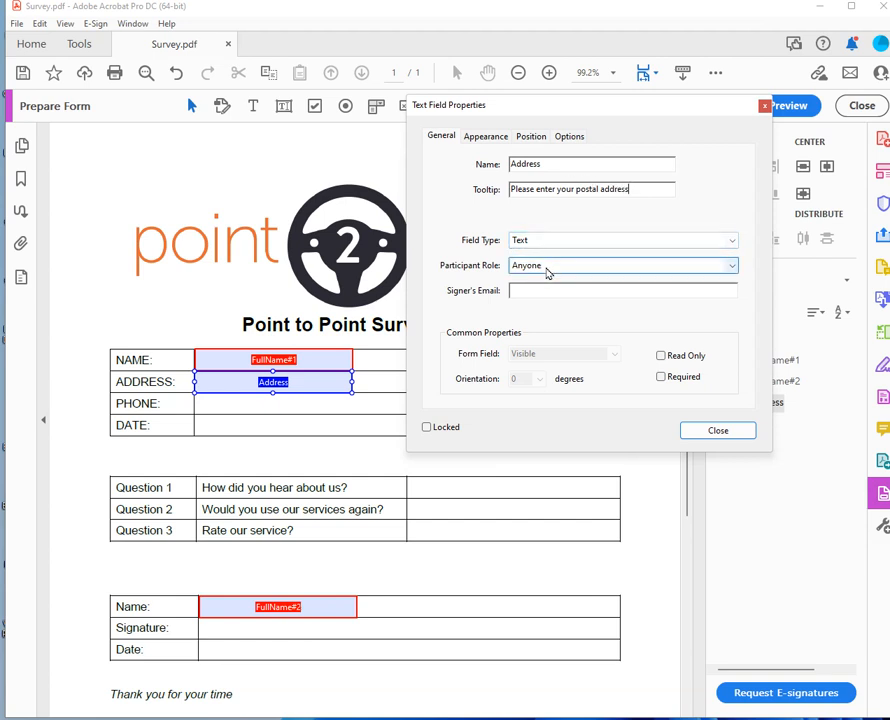
click(667, 380)
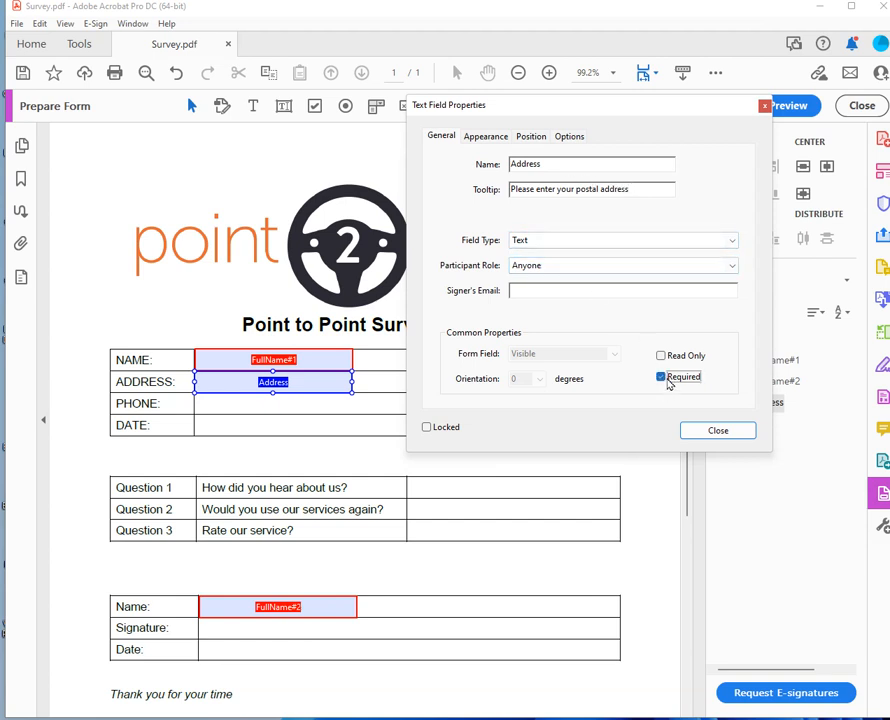
Make the Address field multi-line, turn off its spell checking and limit it to 100 characters
click(571, 144)
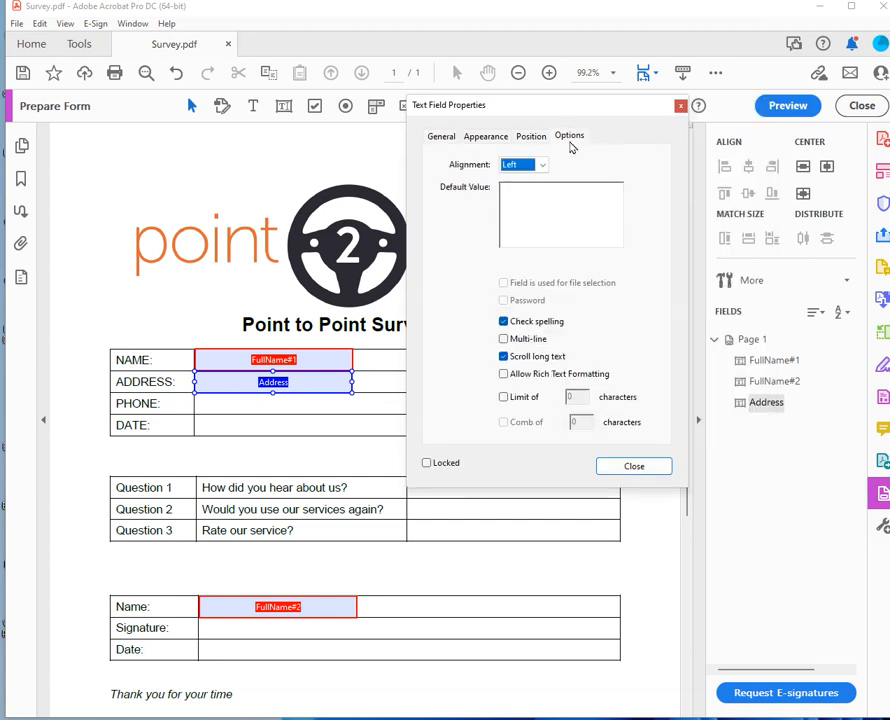
click(520, 342)
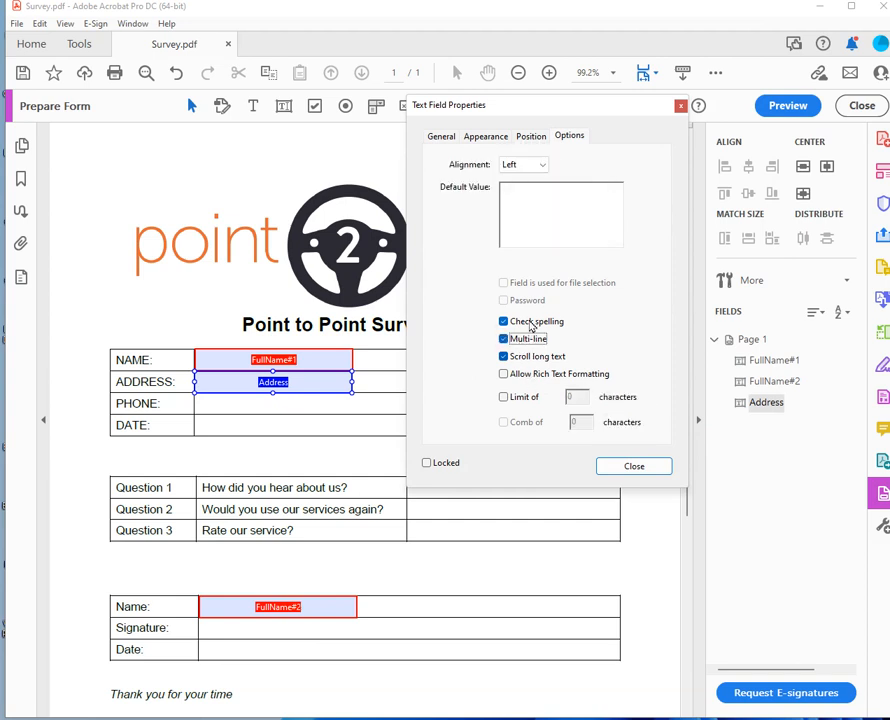
click(531, 326)
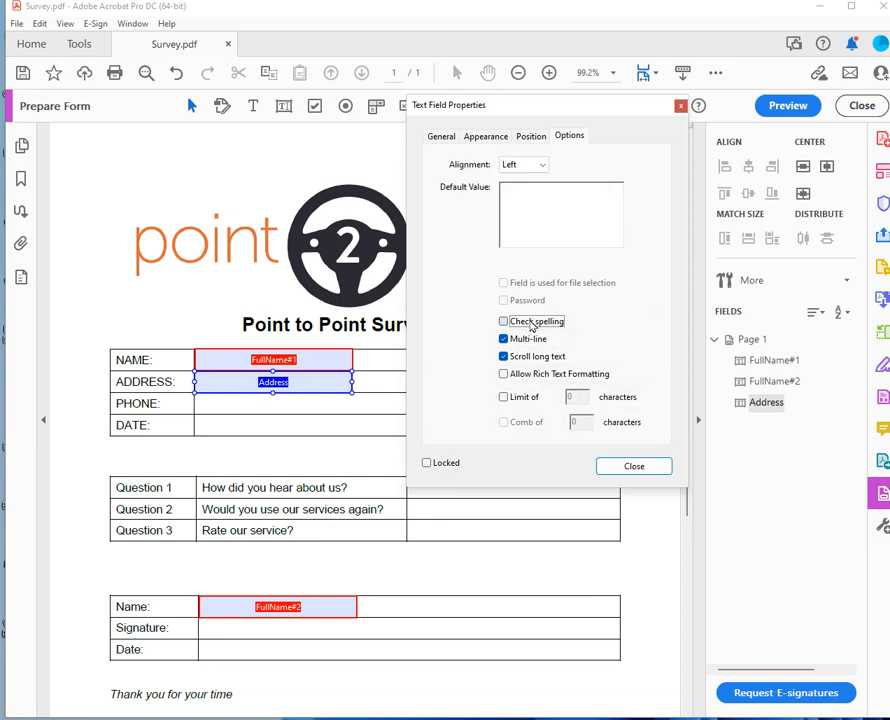
click(527, 397)
click(566, 397)
text(00)
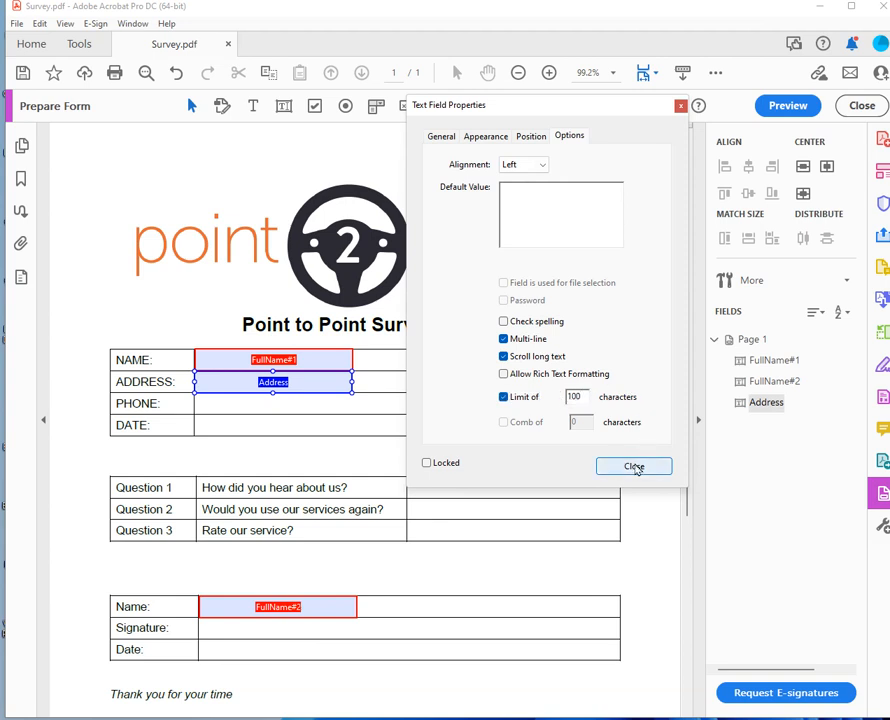
click(634, 468)
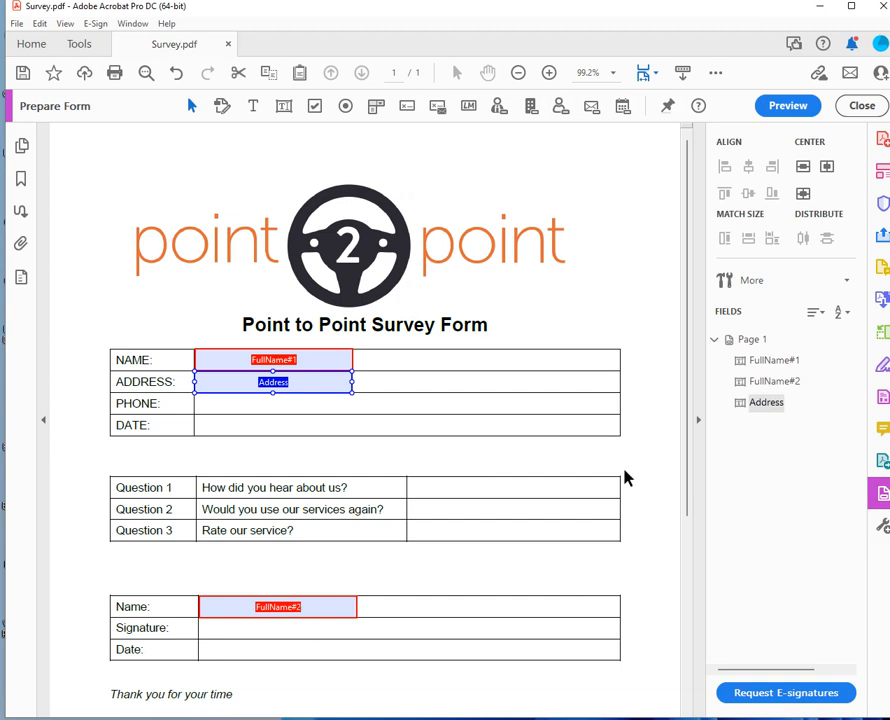
Add a text field in the PHONE row and name it Phone in its properties
click(286, 107)
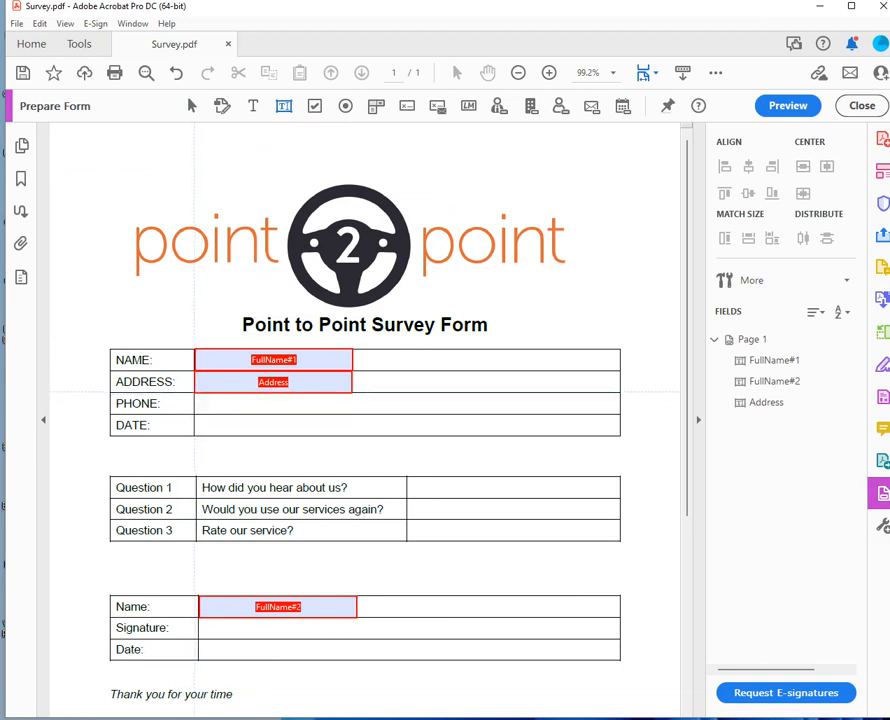
click(252, 398)
click(345, 521)
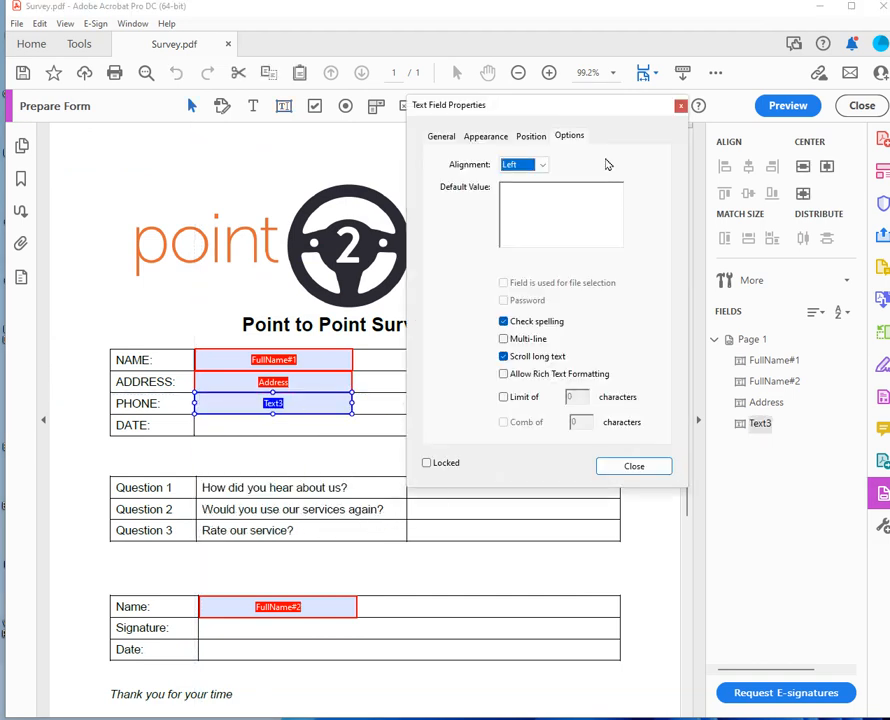
click(447, 137)
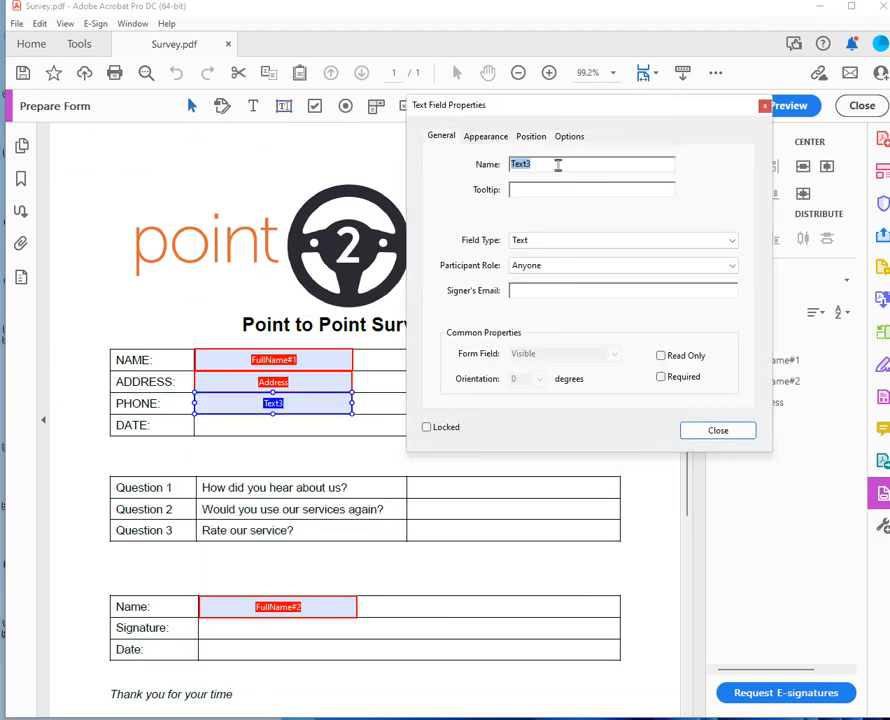
text(Phone)
Give the Phone field the tooltip "Please enter your phone number" and make it required
key(Tab)
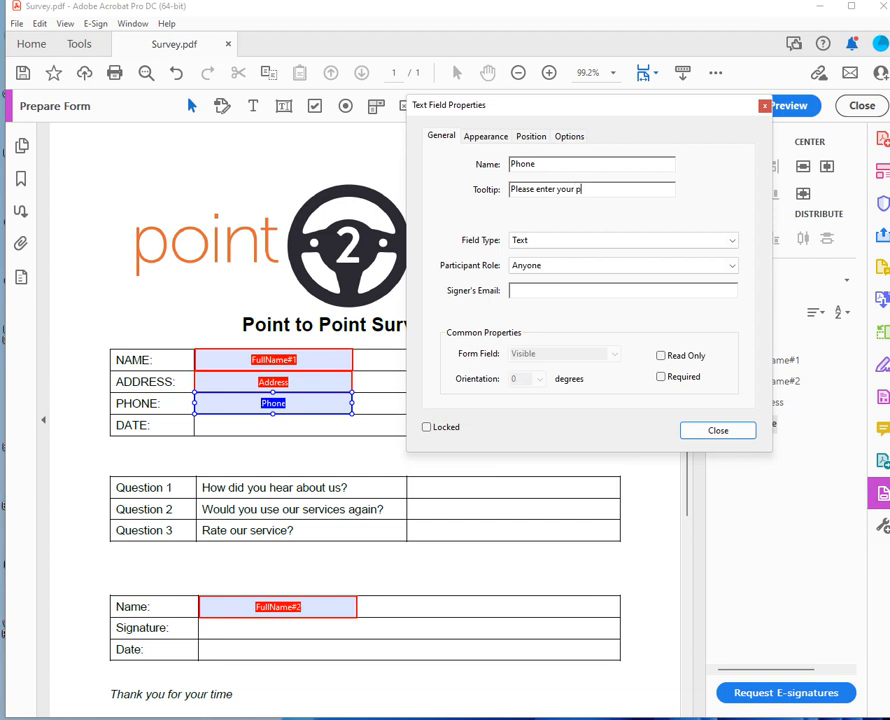
text(Please enter your phone number)
click(686, 378)
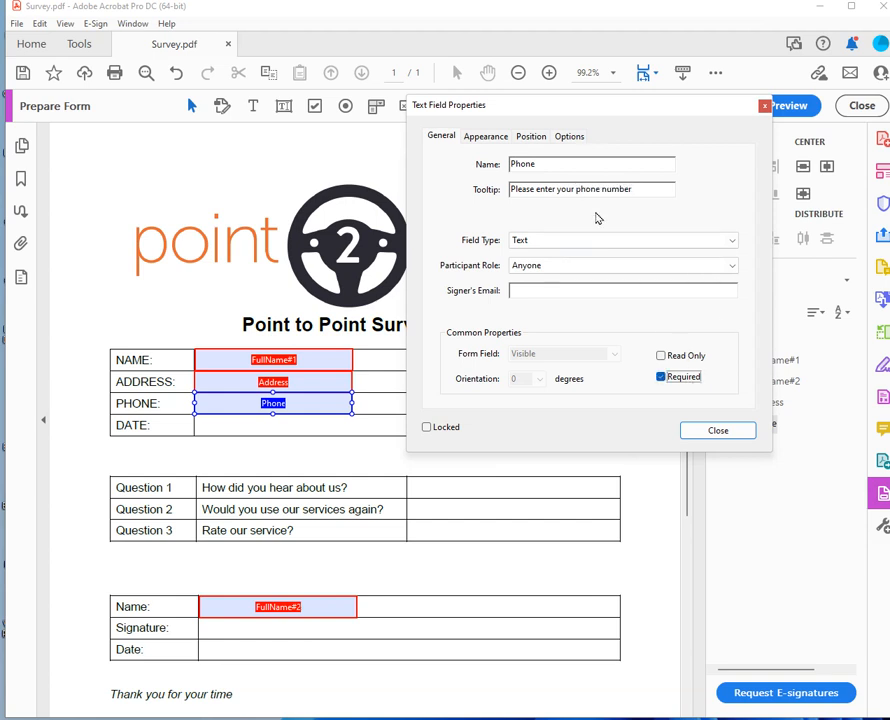
Limit the Phone field to 10 characters and close its properties
click(575, 144)
click(524, 397)
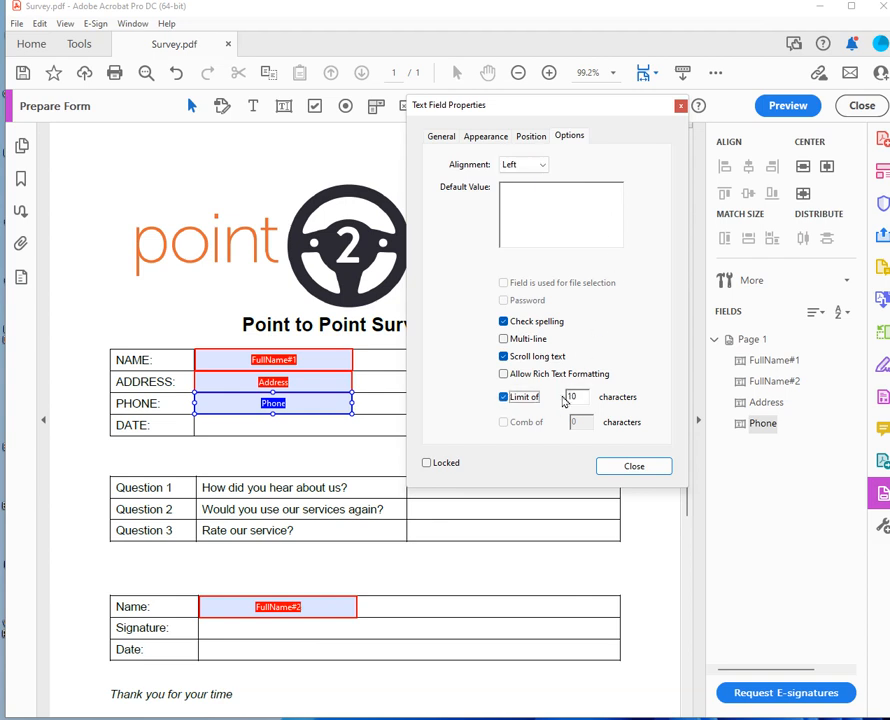
text(10)
click(600, 468)
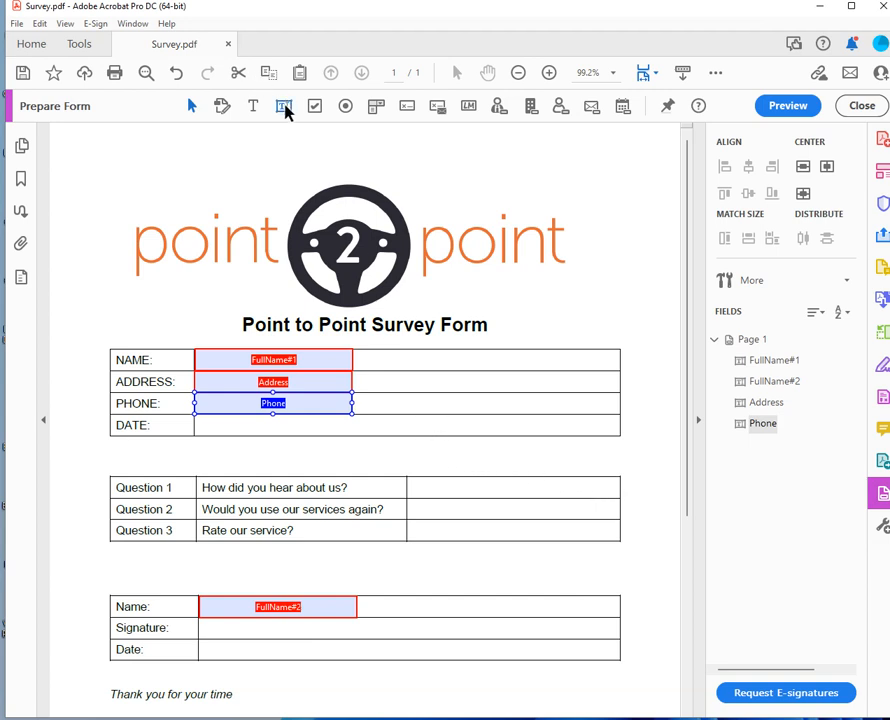
Add a date field in the DATE row and name it DateComplete in its properties
click(622, 106)
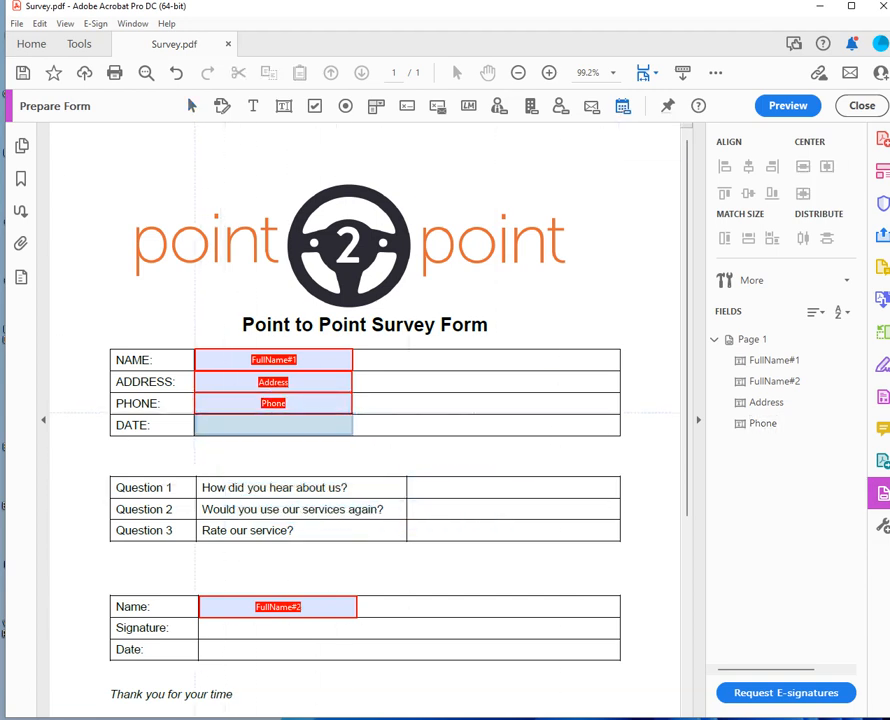
click(195, 415)
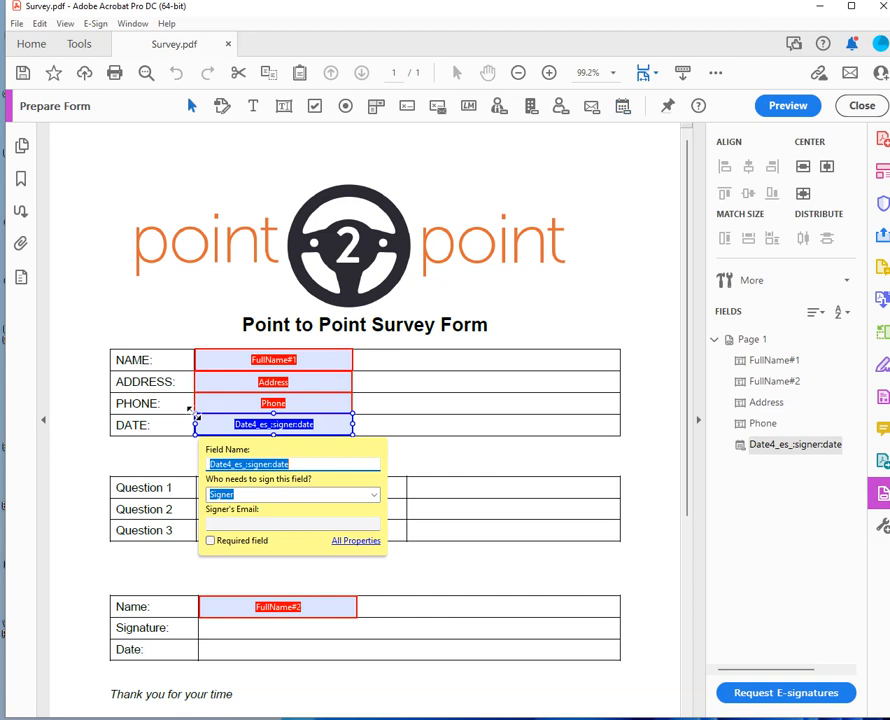
click(356, 540)
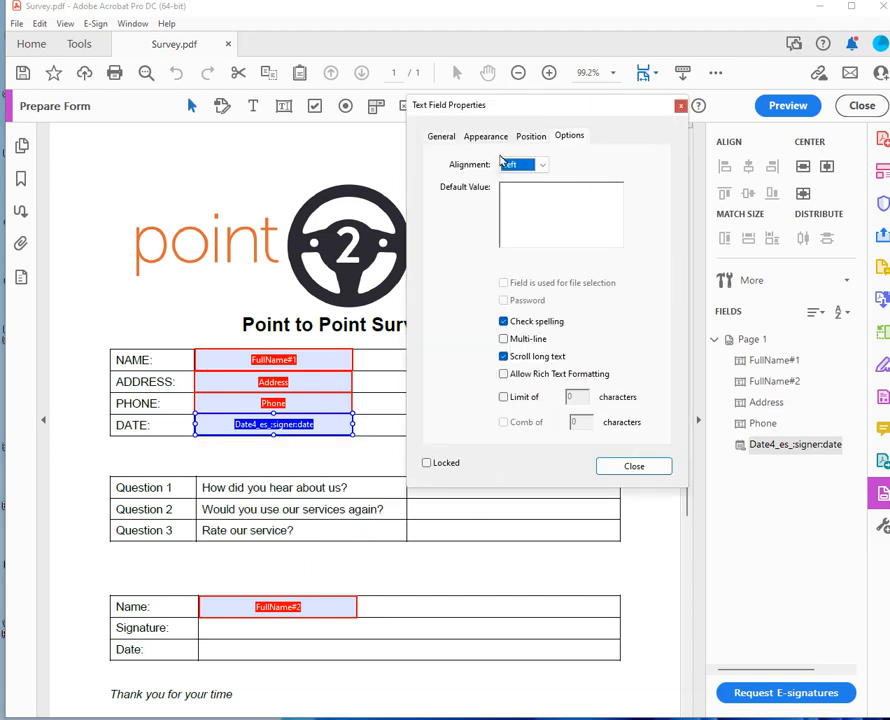
click(441, 136)
text(Da)
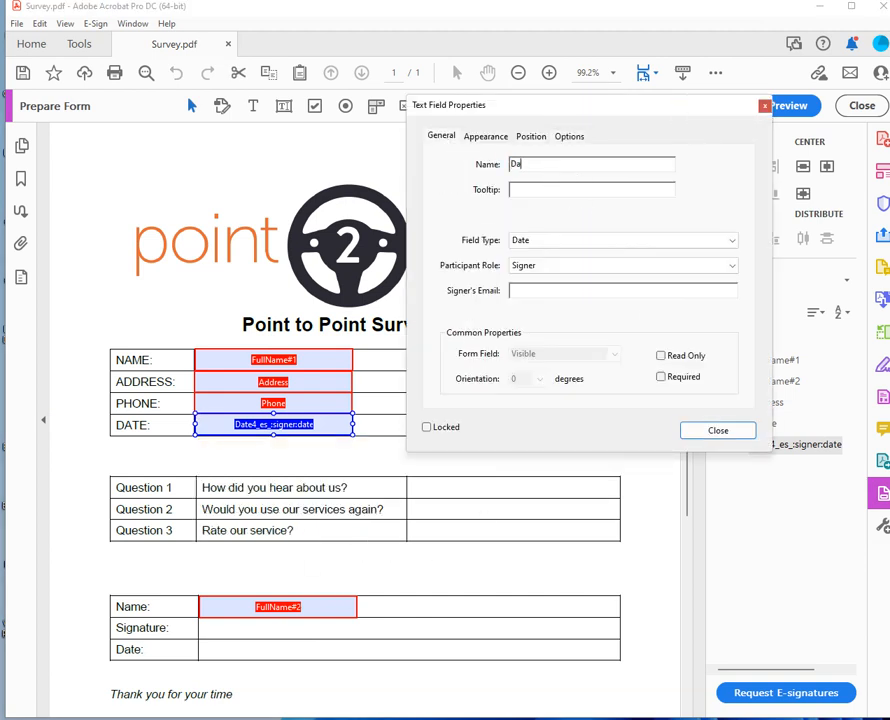
text(teComplete)
Give the DateComplete field the tooltip "Please enter date completed" and make it required
click(579, 186)
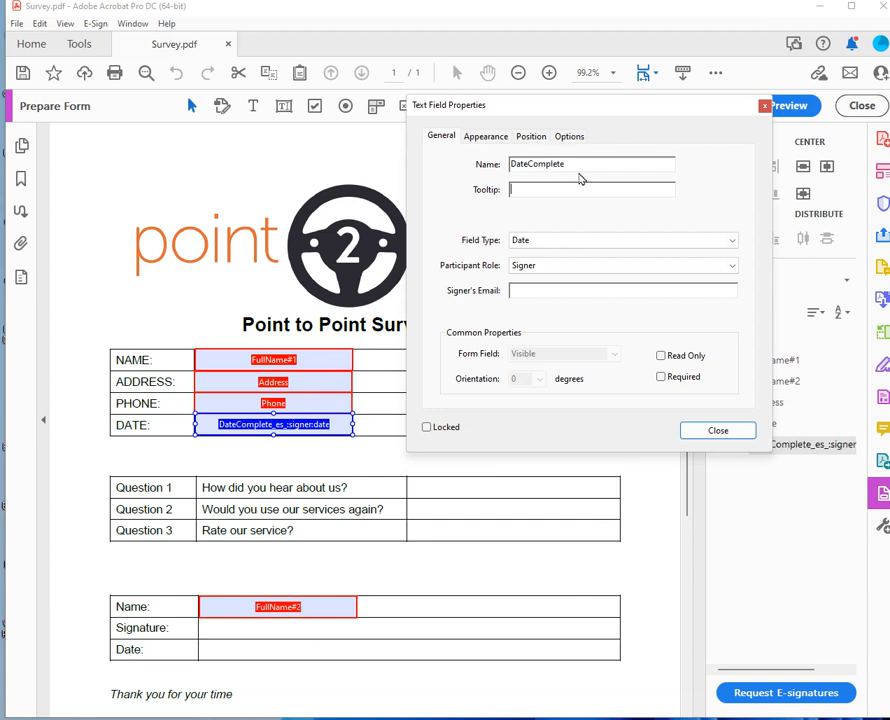
text(Please enter date completed)
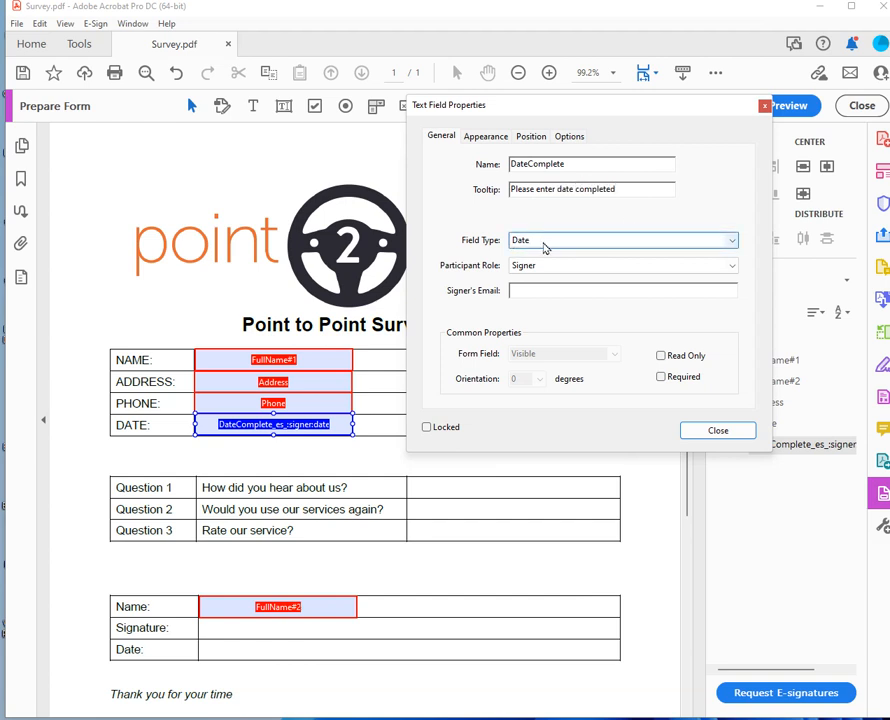
click(680, 380)
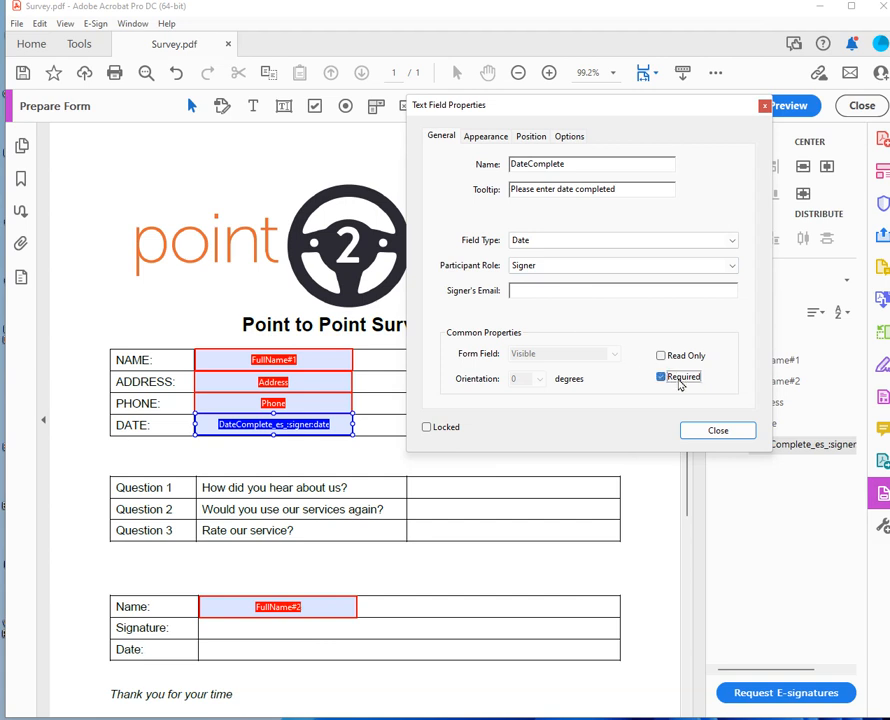
click(718, 431)
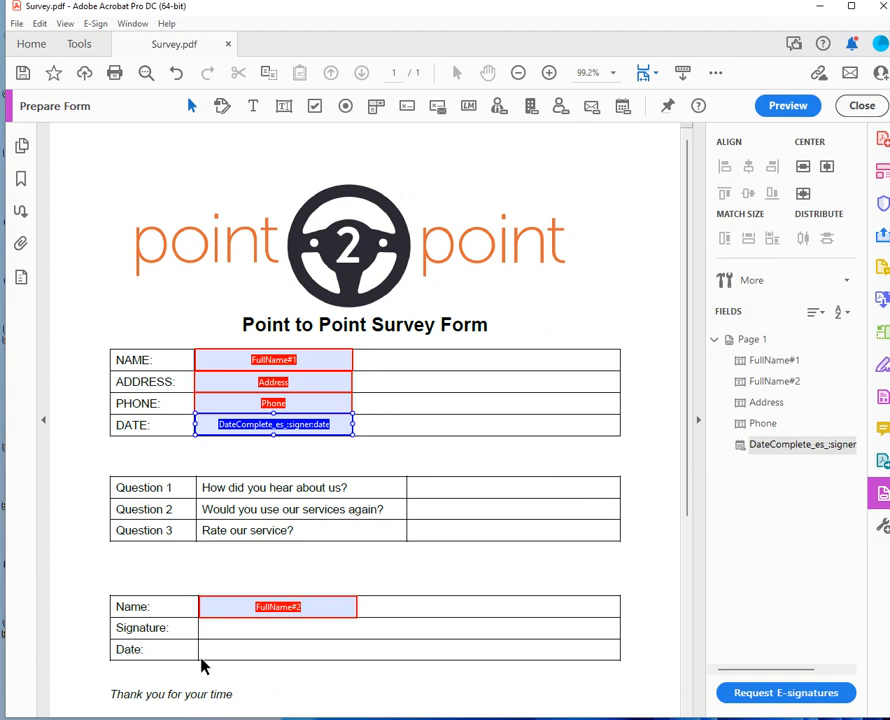
Create multiple copies of the DATE row's date field, two down and one across
right_click(346, 427)
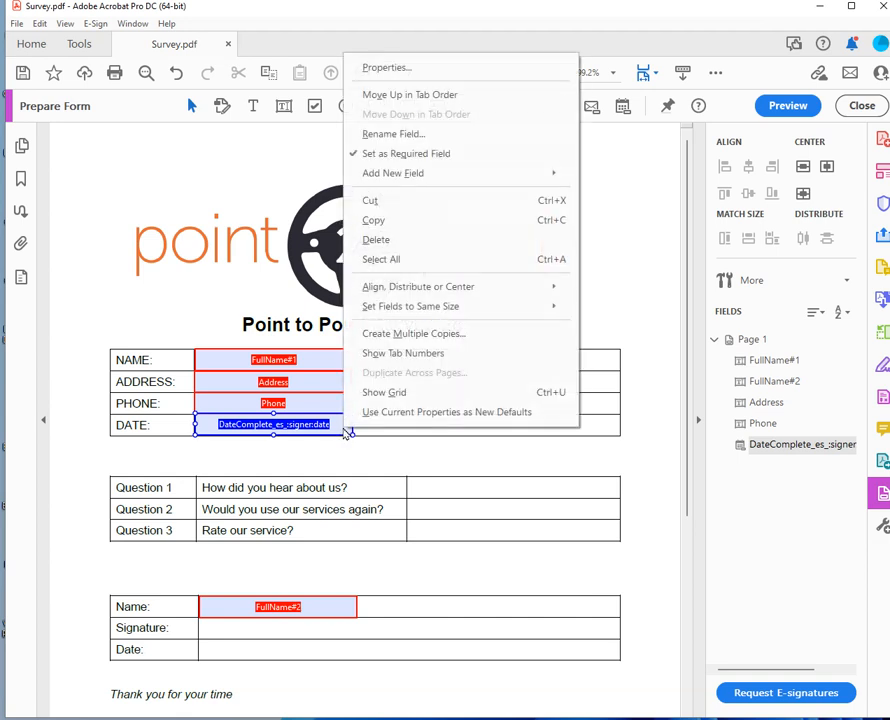
click(435, 341)
click(521, 265)
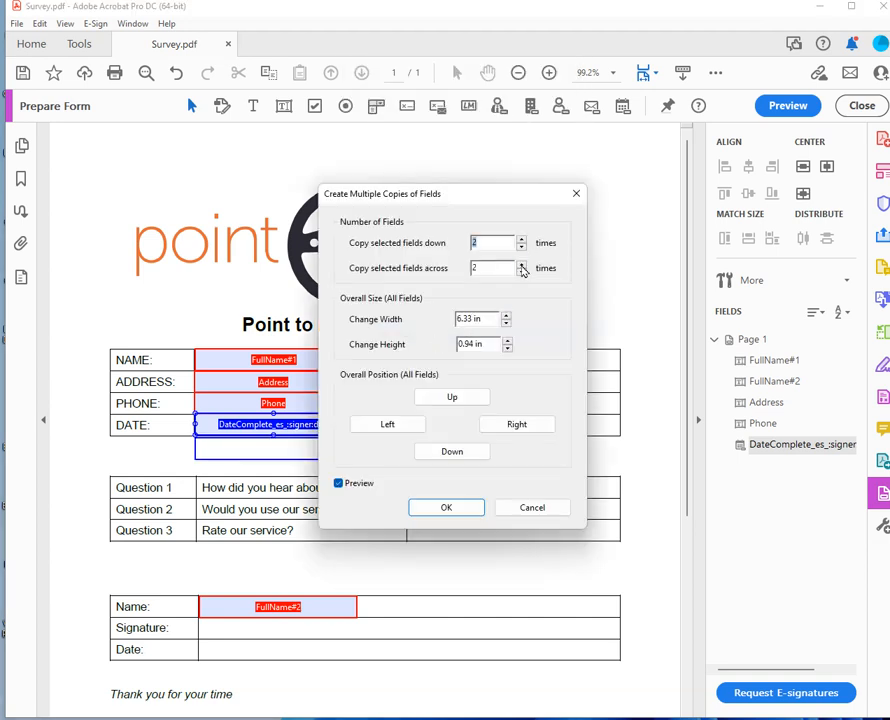
click(521, 273)
click(467, 512)
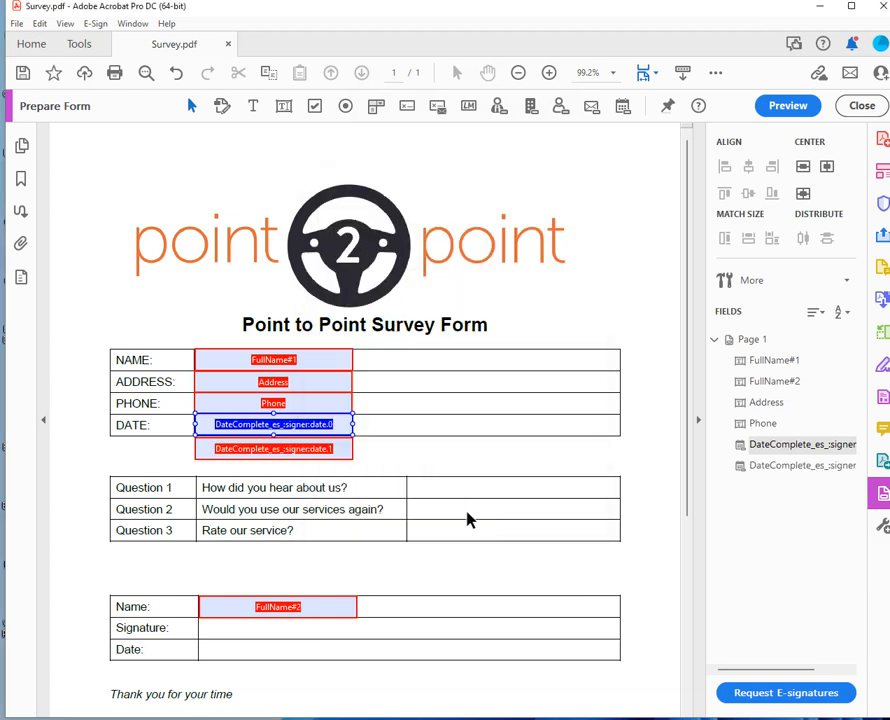
Move the copied date field into the Date row of the lower signature table
click(411, 454)
drag(348, 457, 347, 649)
key(ctrl+z)
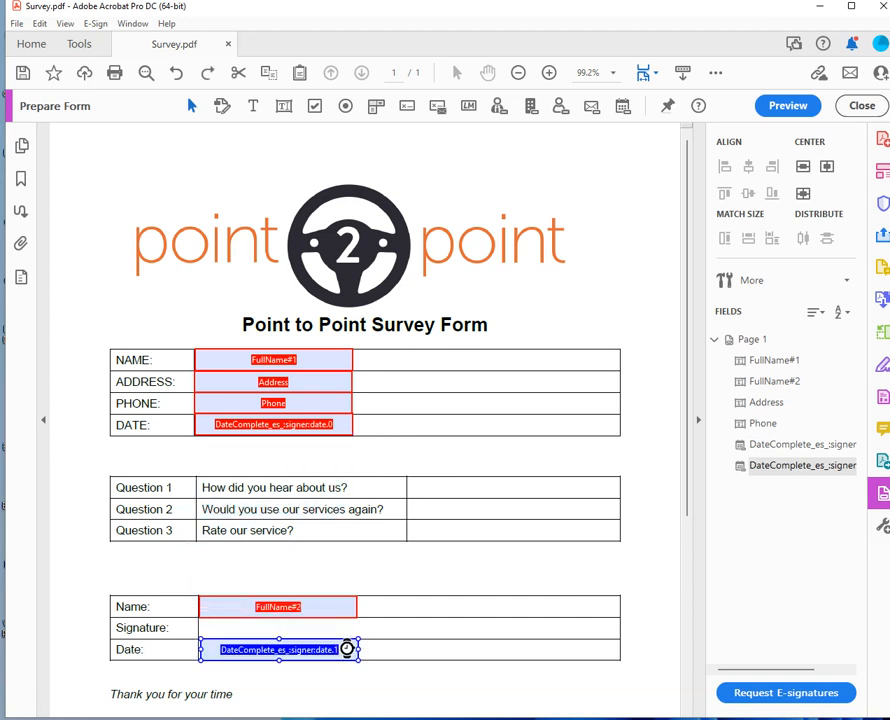
Rename the date field in the upper DATE row as DateComplete#1
click(335, 428)
right_click(325, 436)
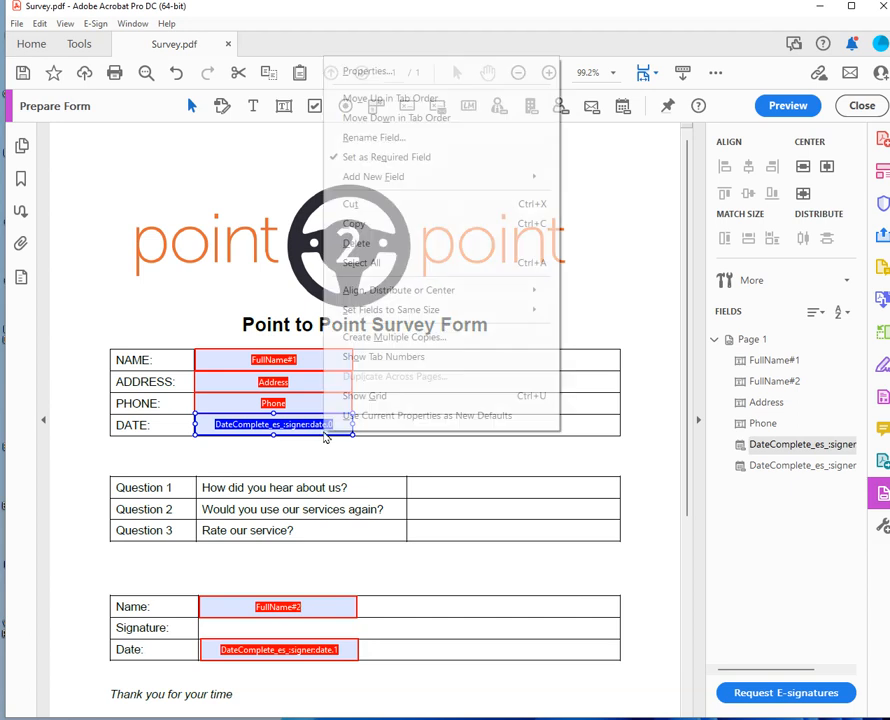
click(386, 138)
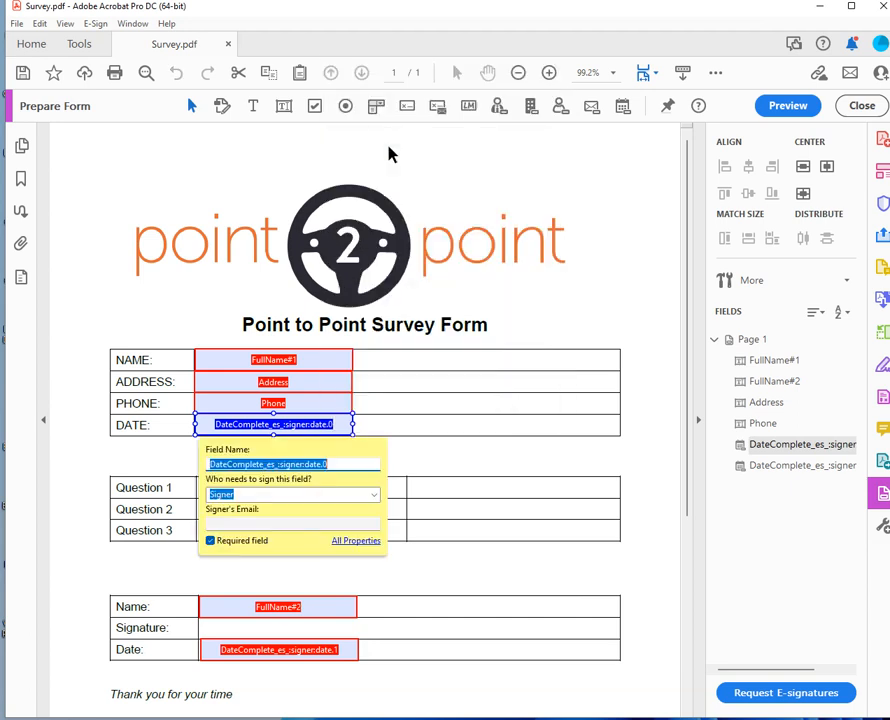
key(End)
key(BackSpace)
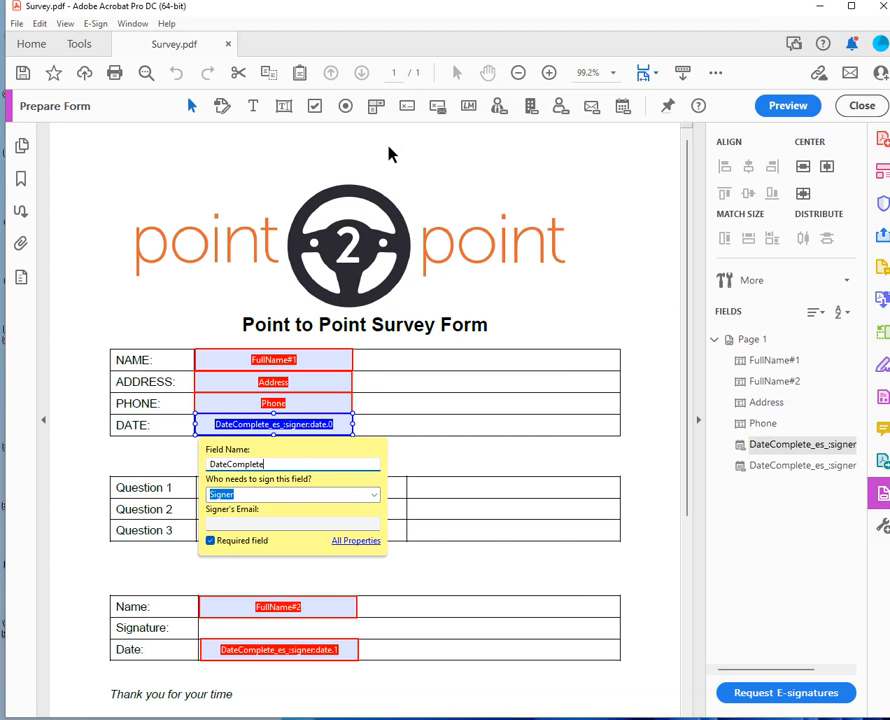
text(#1)
key(ctrl+a)
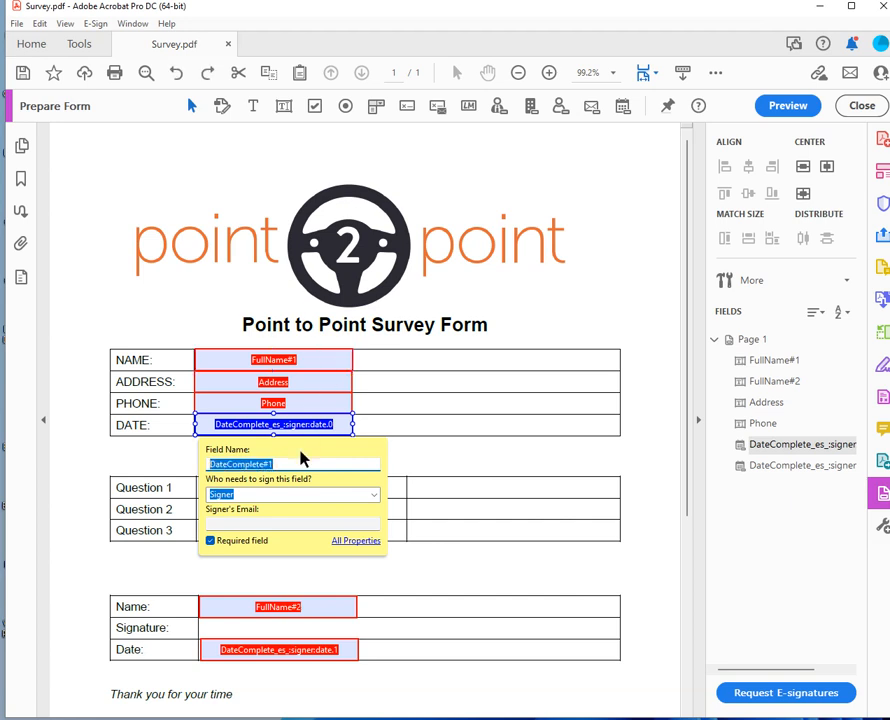
key(Return)
click(487, 455)
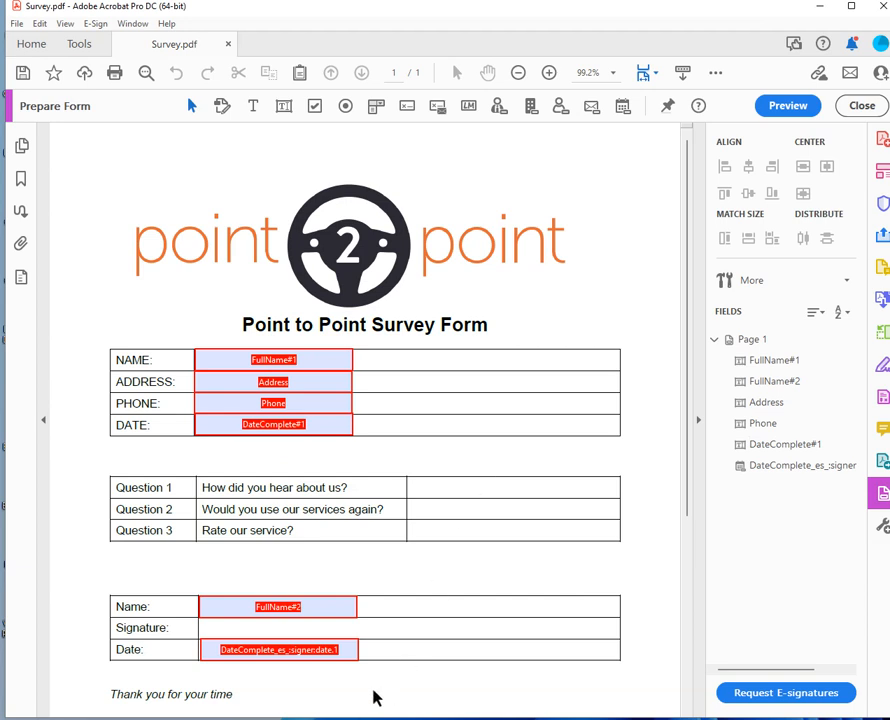
Try to rename the copied date field in the lower Date row as DateComplete#2
click(296, 652)
right_click(296, 660)
click(350, 365)
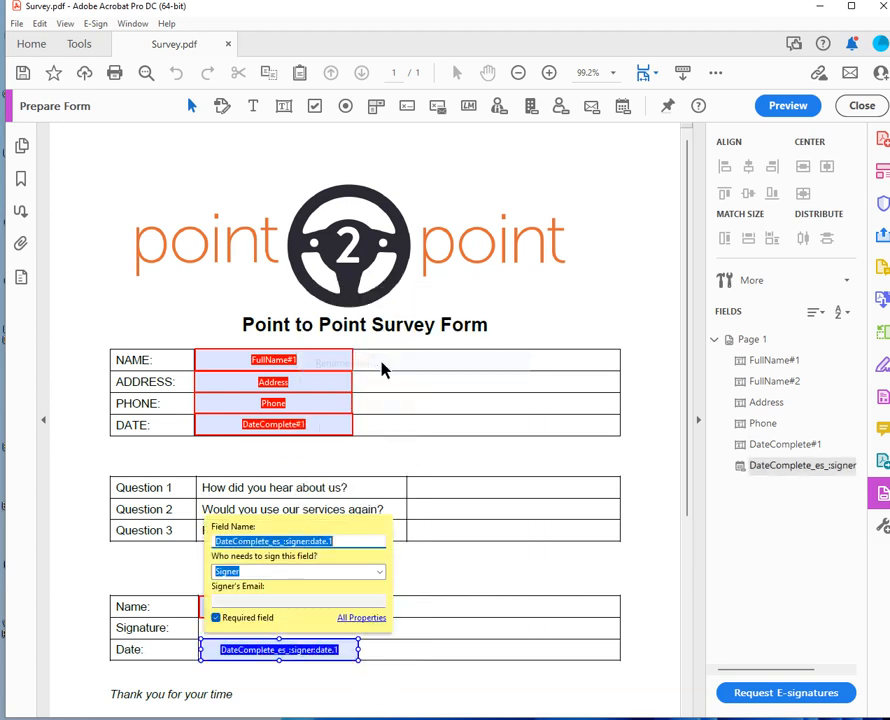
key(ctrl+v)
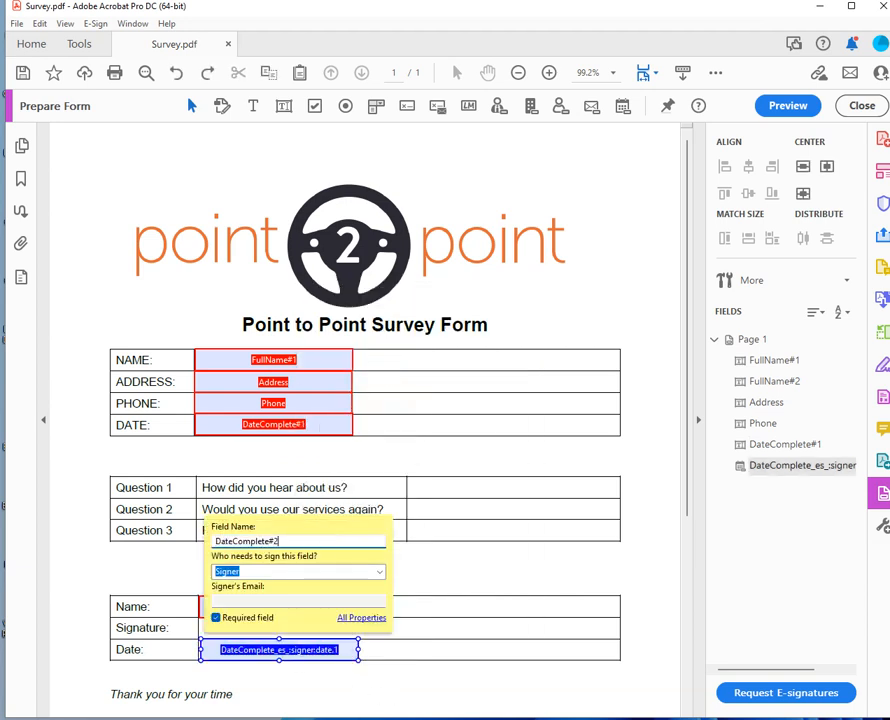
click(392, 360)
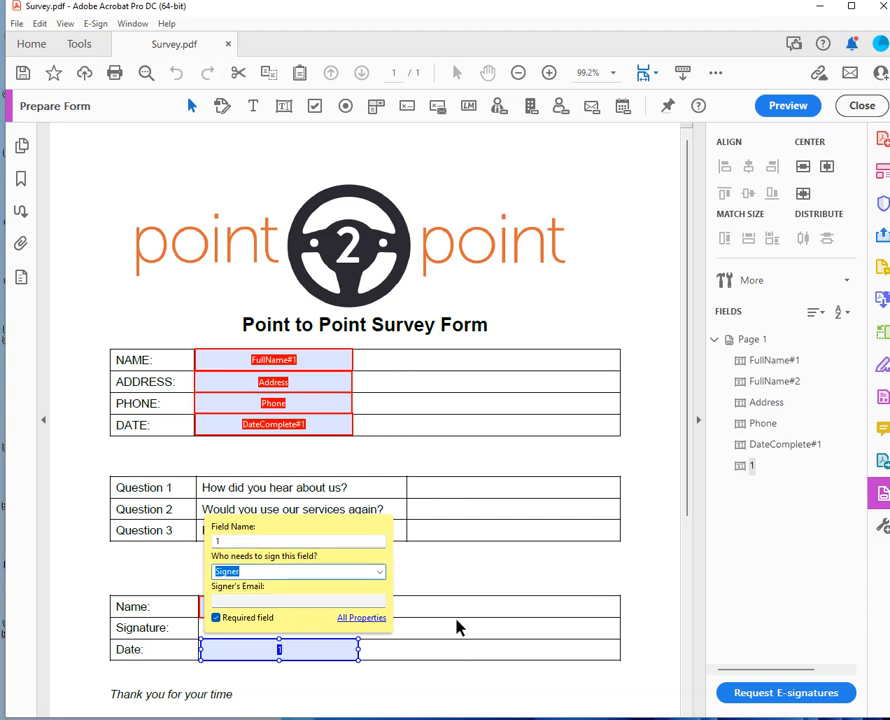
Replace the lower Date row field's name with DateComplete#2
drag(235, 541, 210, 542)
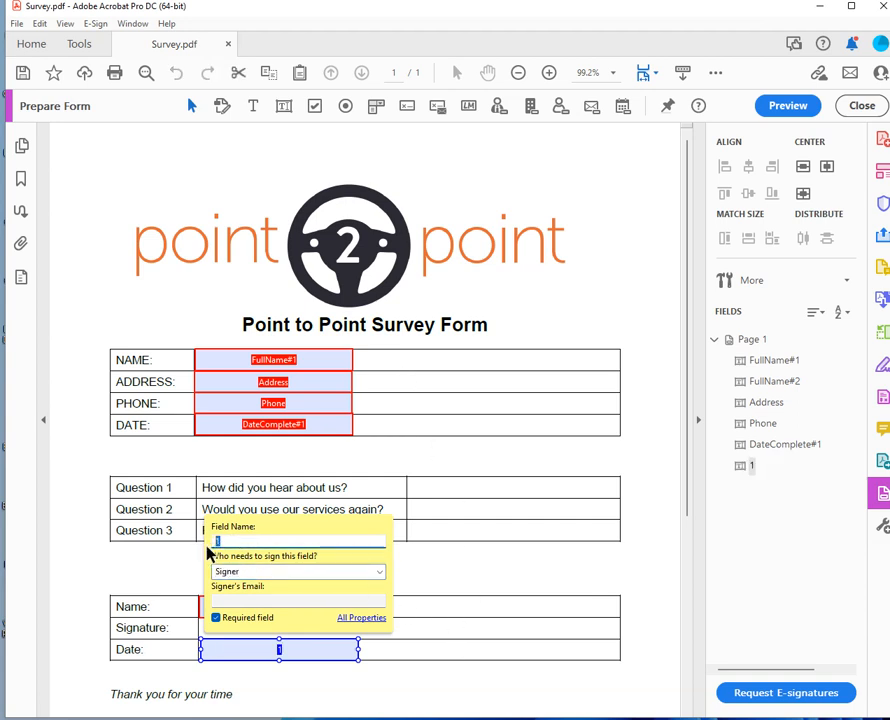
key(ctrl+v)
text(2)
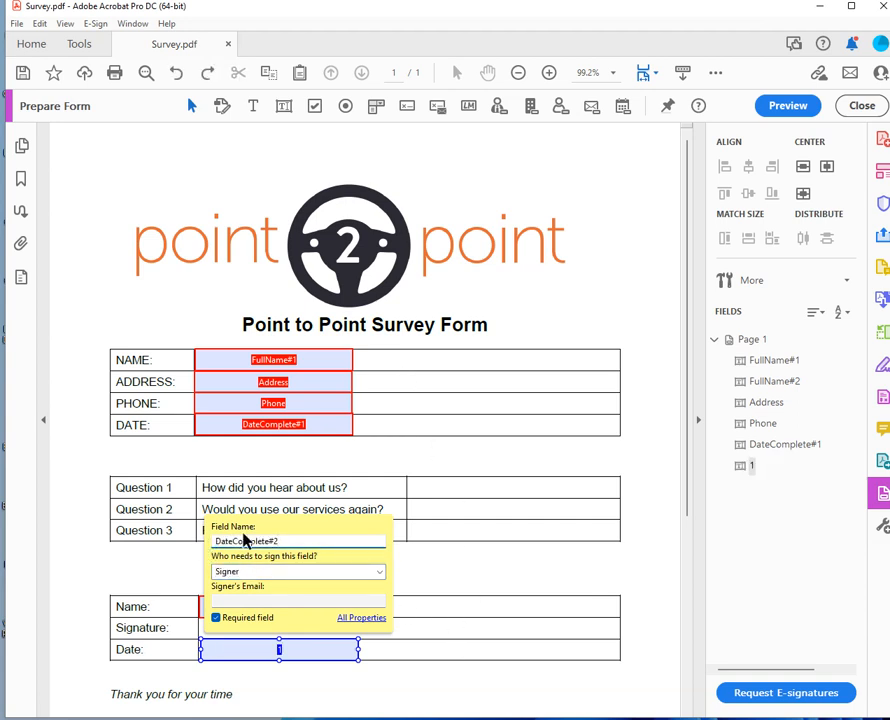
key(Tab)
click(461, 570)
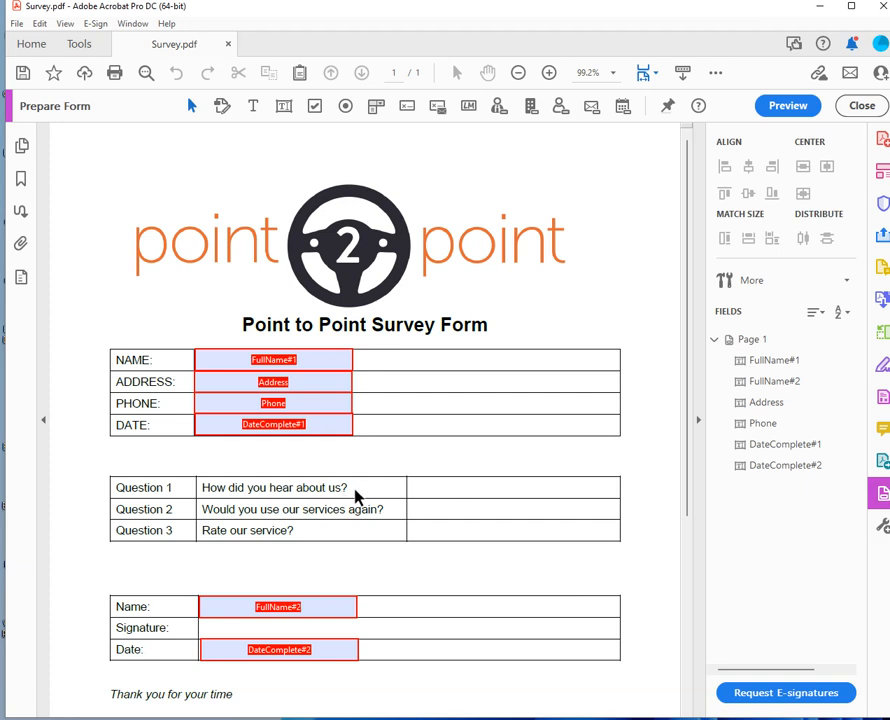
Add a required dropdown field named How with the tooltip "Select an option" in the Question 1 answer cell
click(376, 107)
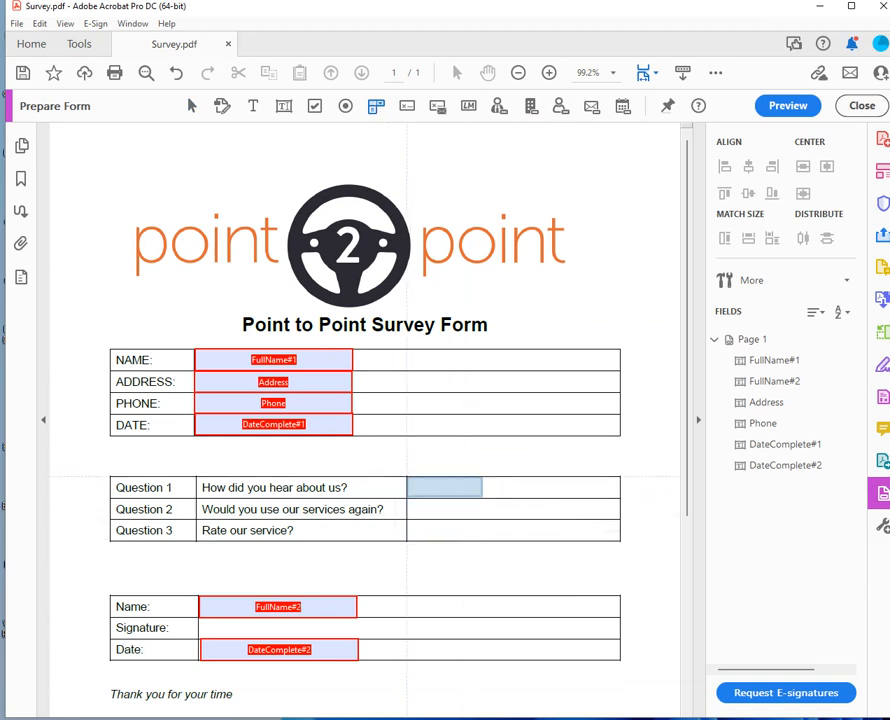
click(444, 487)
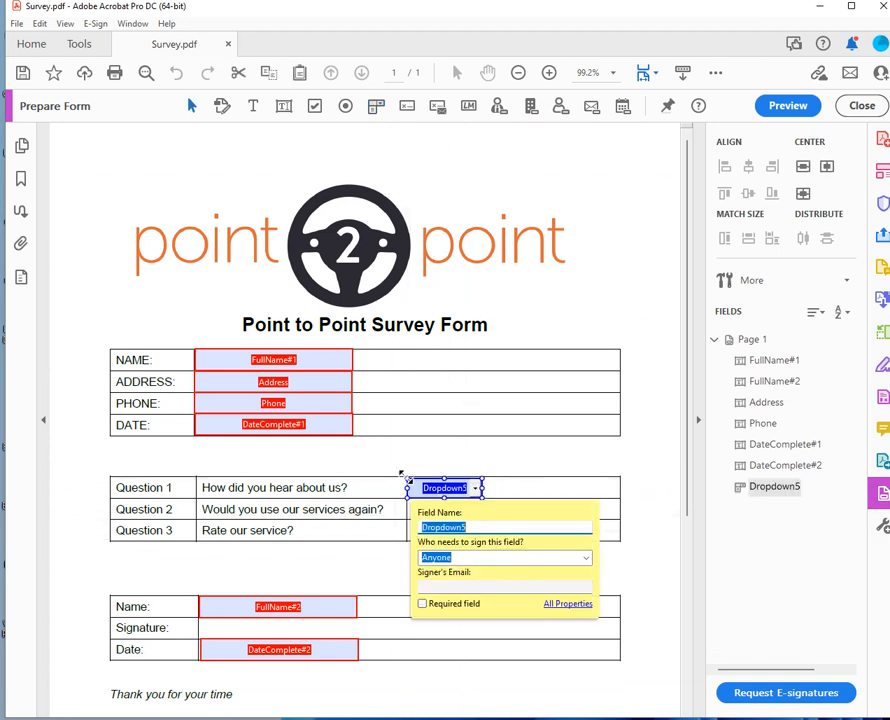
click(568, 604)
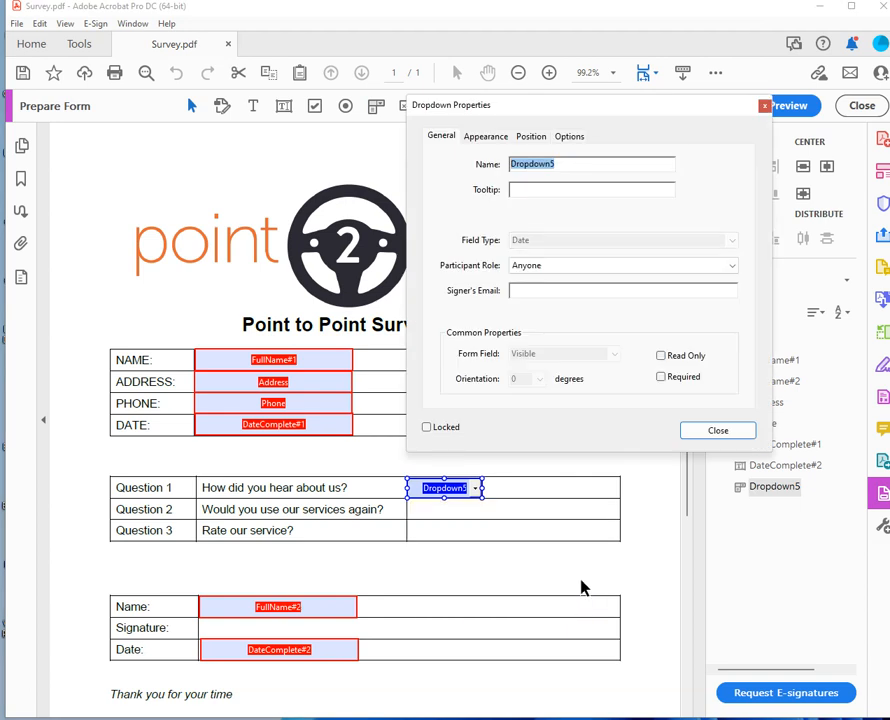
text(Hoqw)
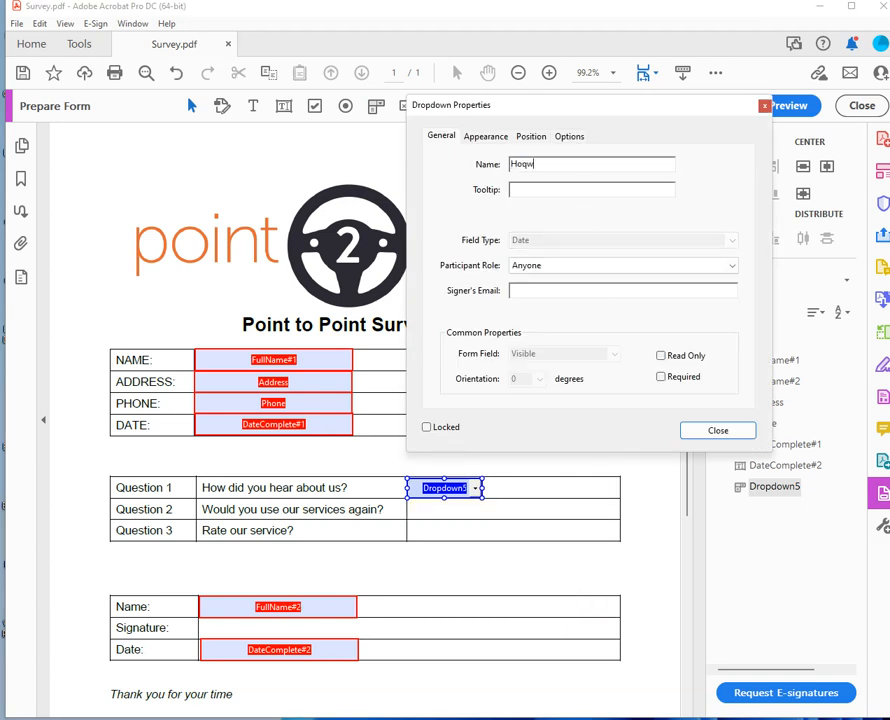
key(Tab)
text(S)
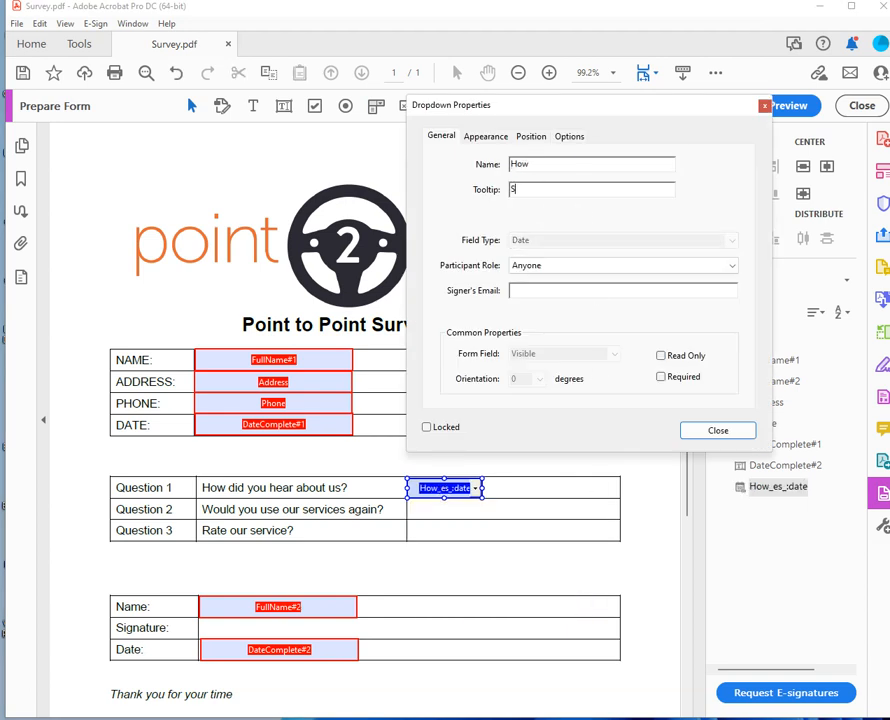
text(elect an option)
click(690, 378)
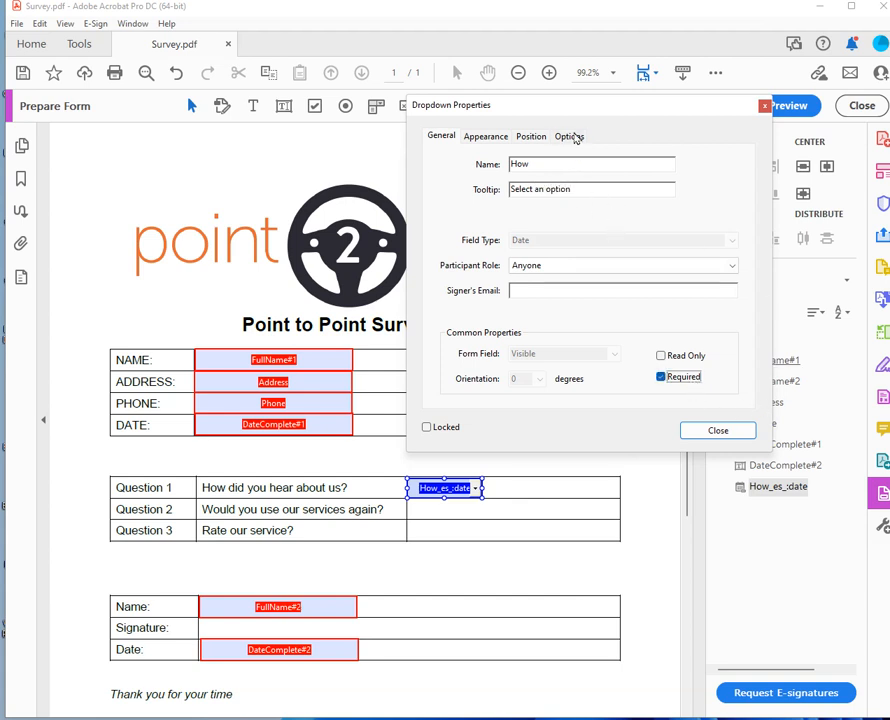
Add the items Internet, Radio, Newspaper, Friend and Other to the Question 1 dropdown's list
click(570, 136)
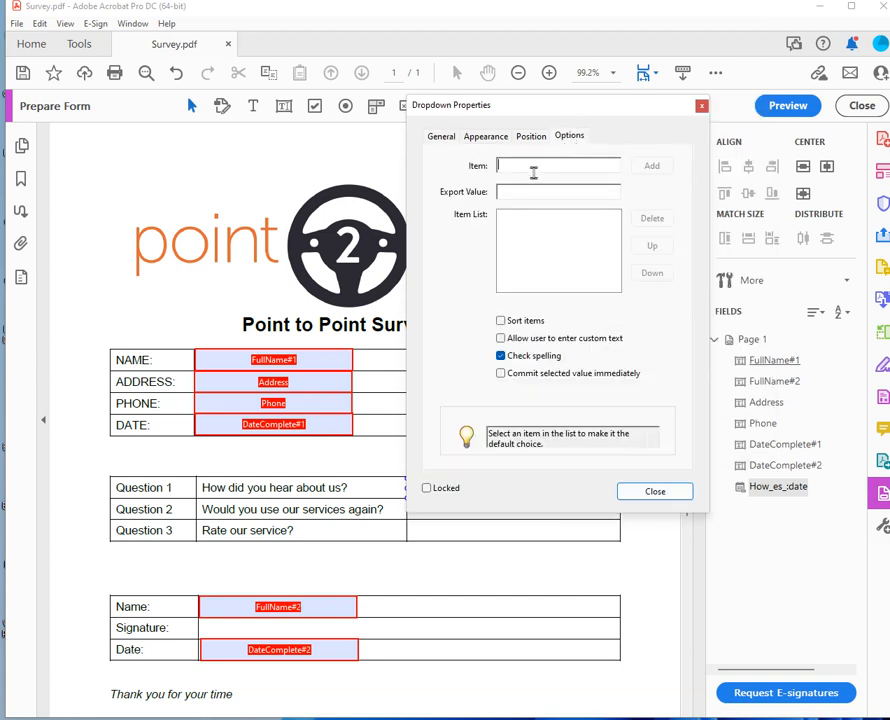
click(534, 170)
text(Internet)
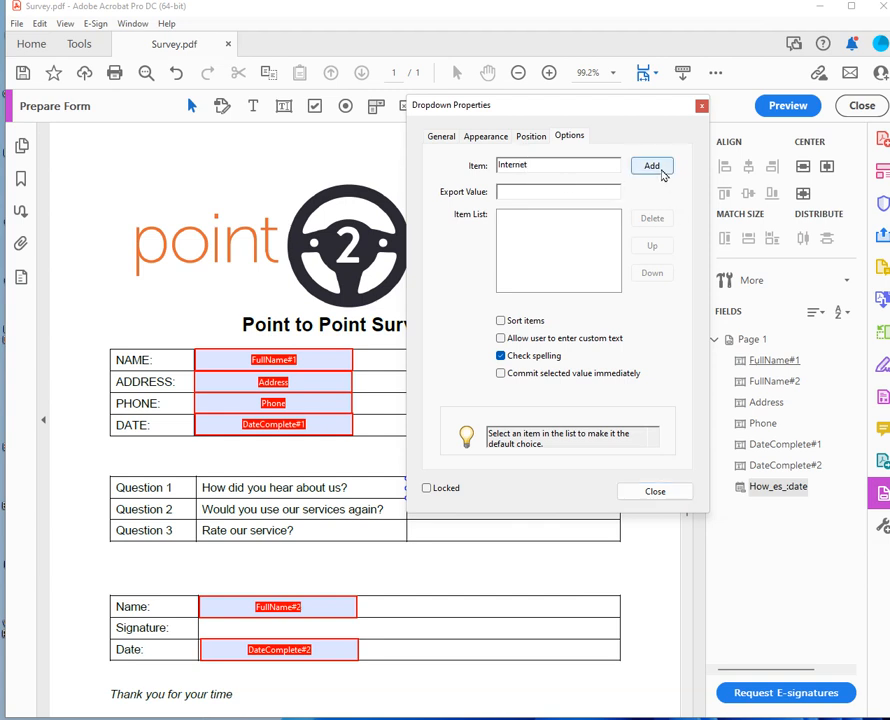
click(662, 168)
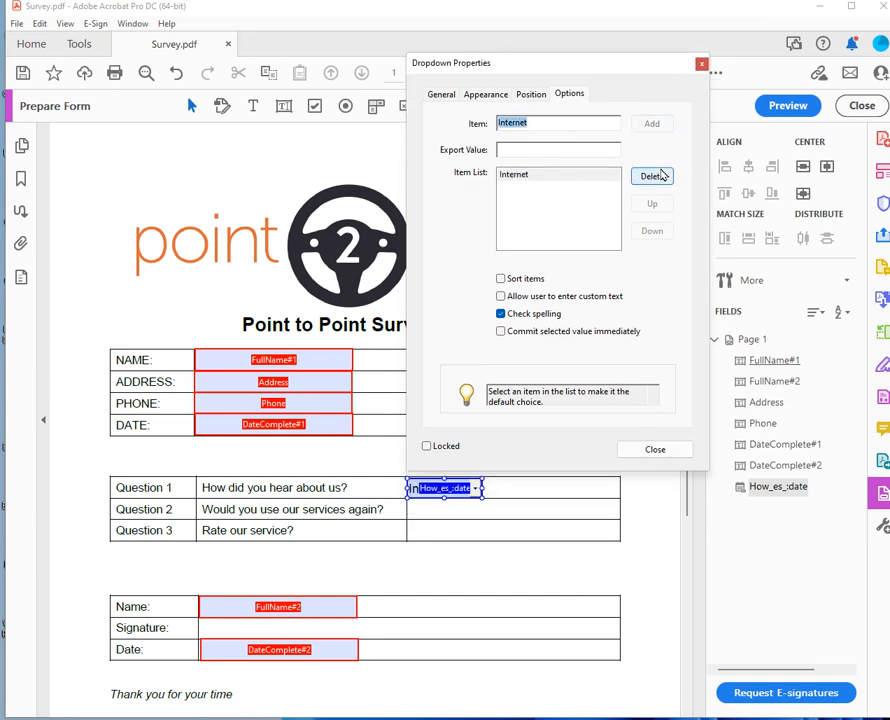
text(Radio)
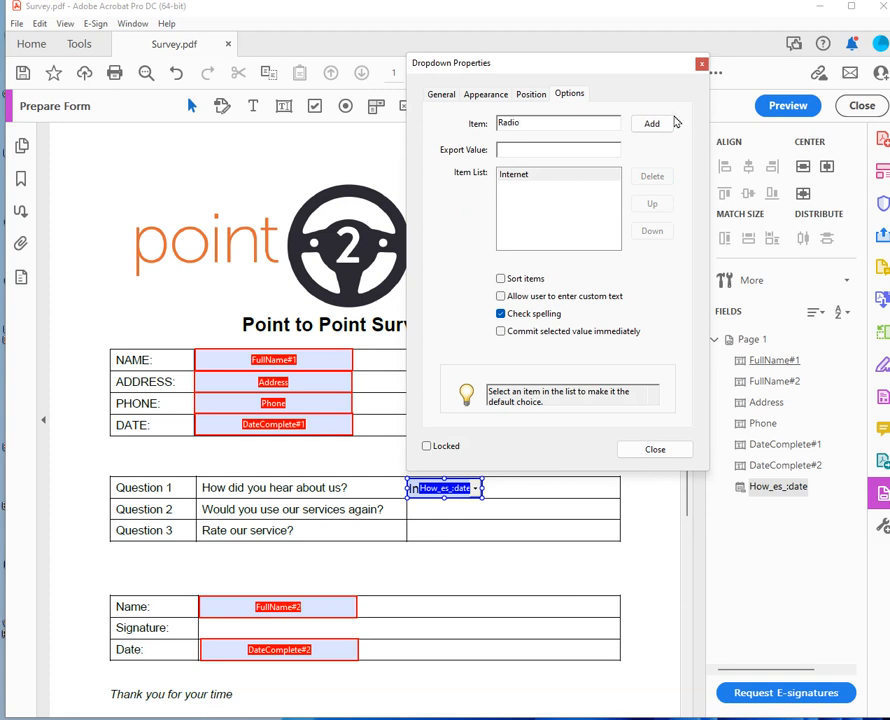
click(660, 124)
text(Nes)
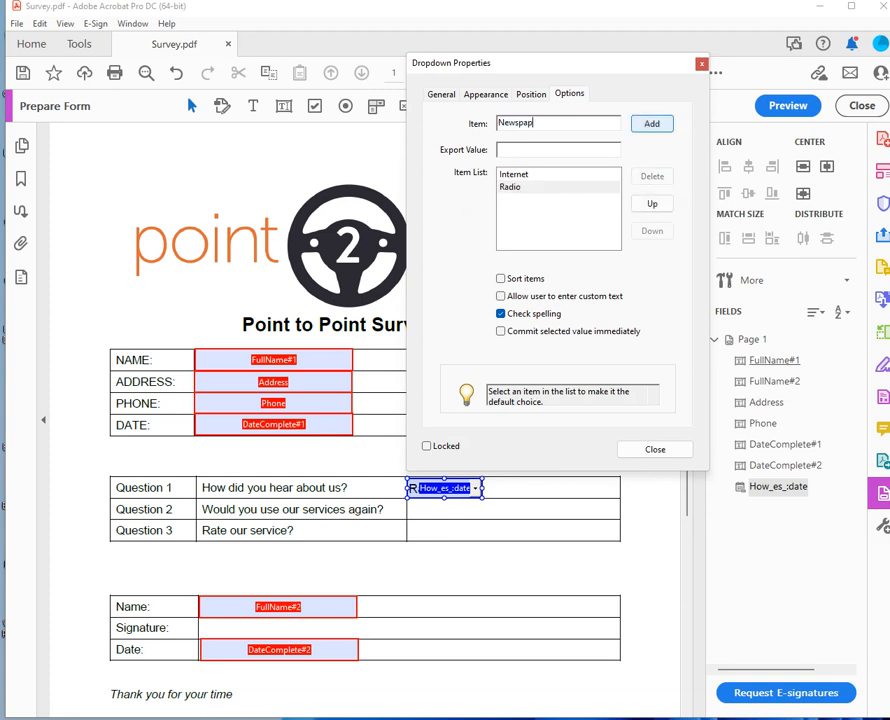
click(666, 126)
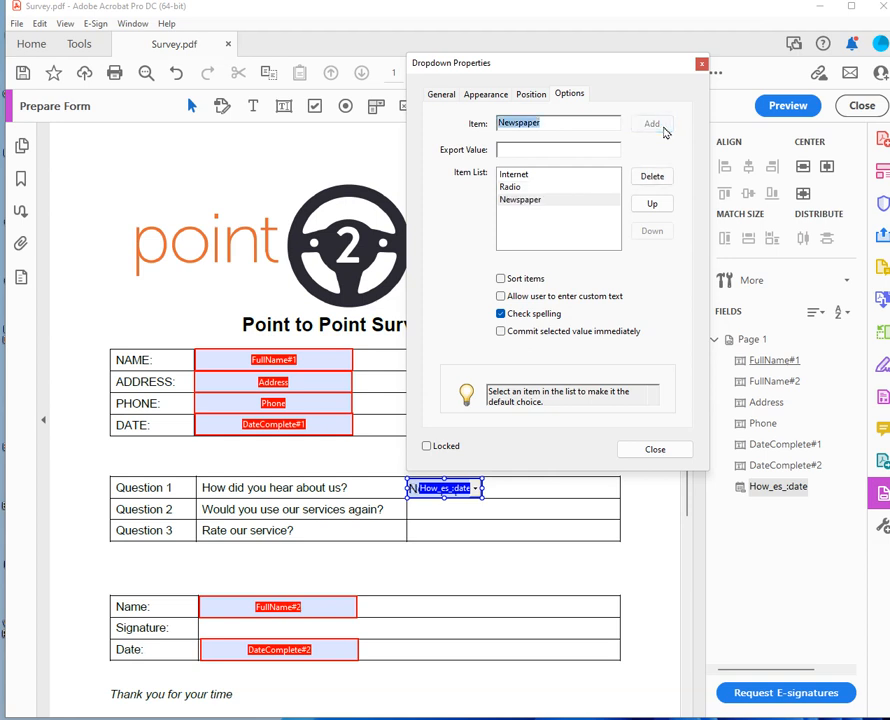
text(Friend)
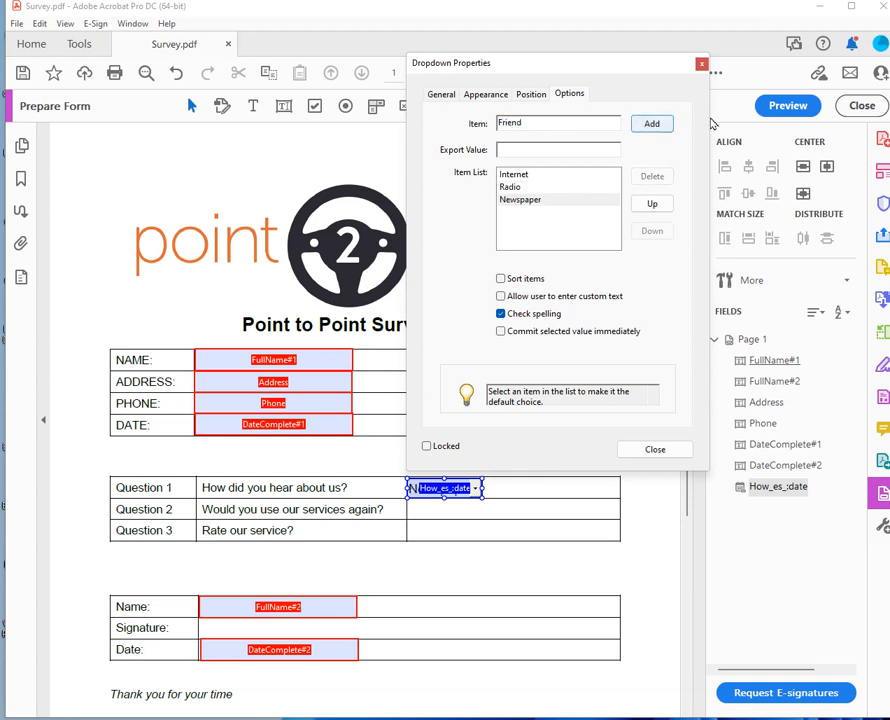
click(663, 126)
text(Other)
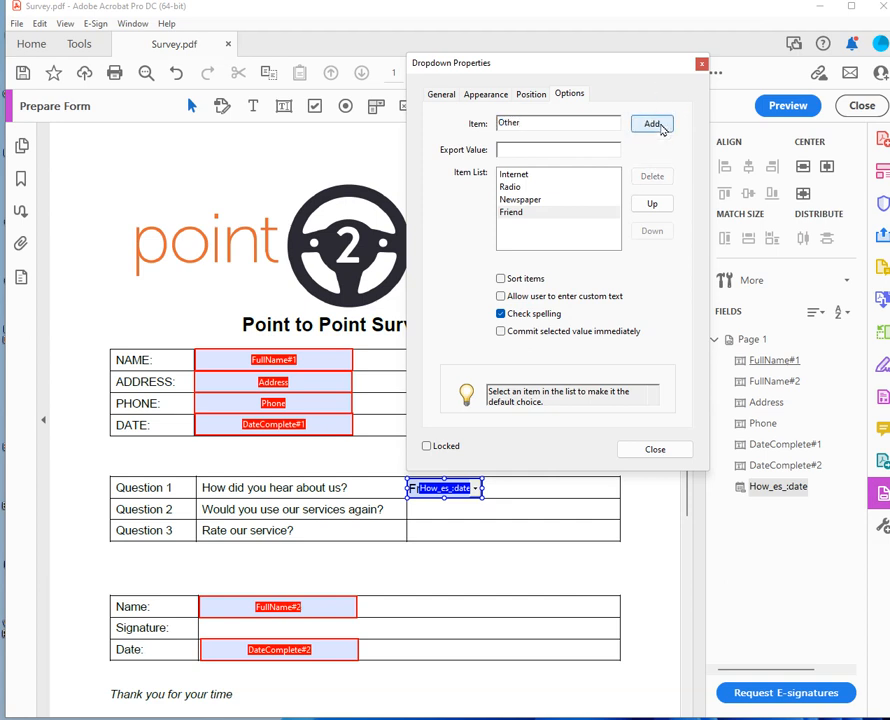
click(652, 123)
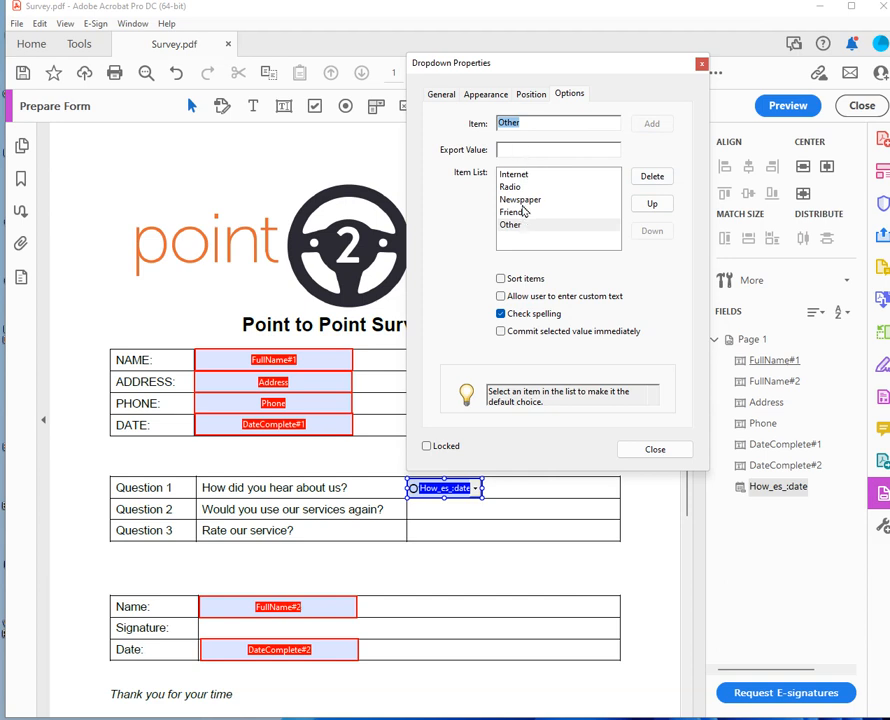
Enable sorting of the dropdown's items and widen the field to fill the Question 1 answer cell
click(527, 285)
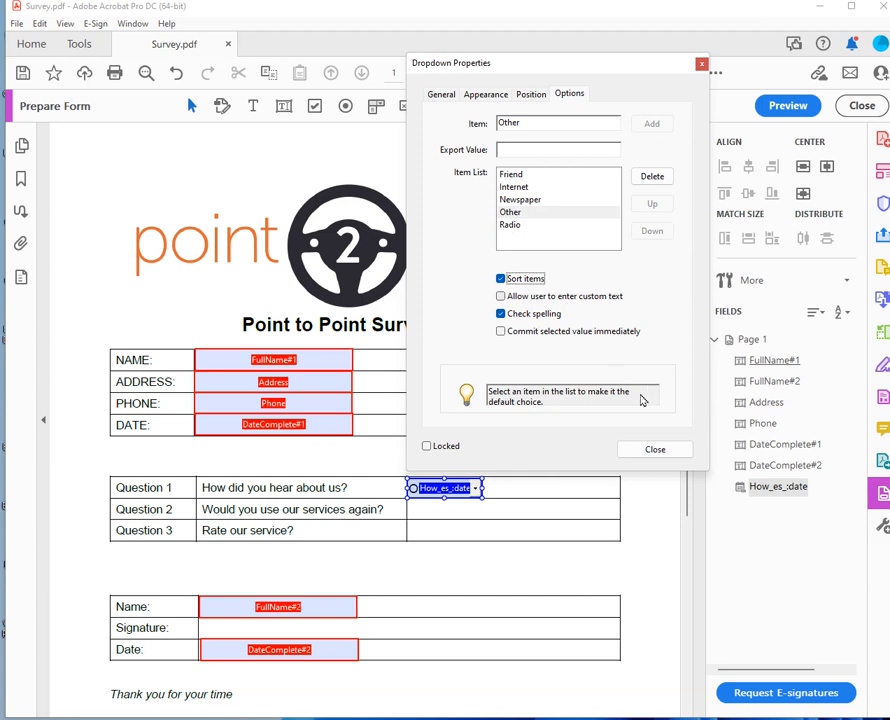
click(653, 451)
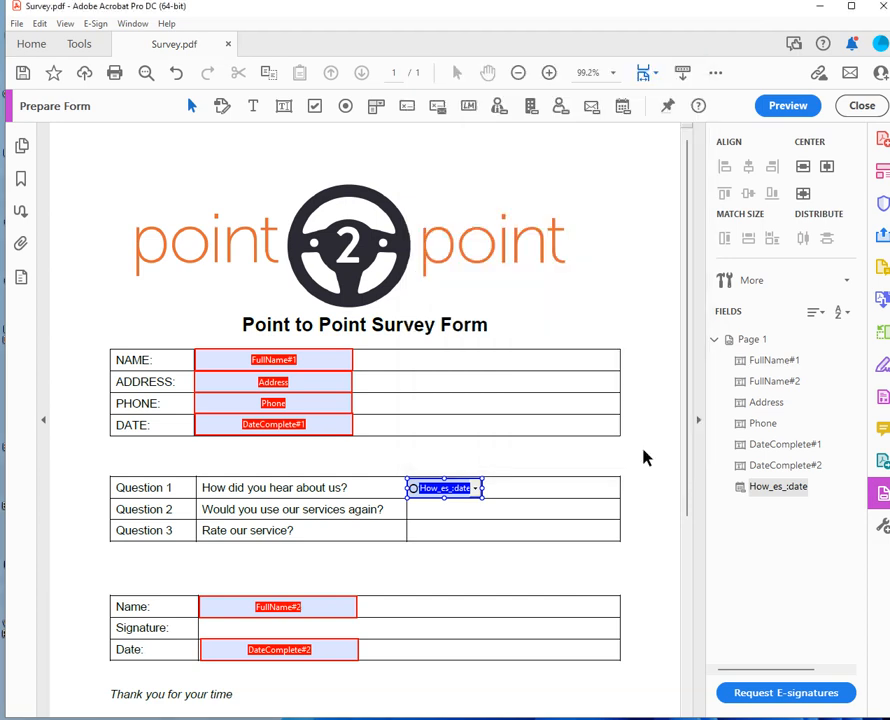
drag(483, 487, 618, 487)
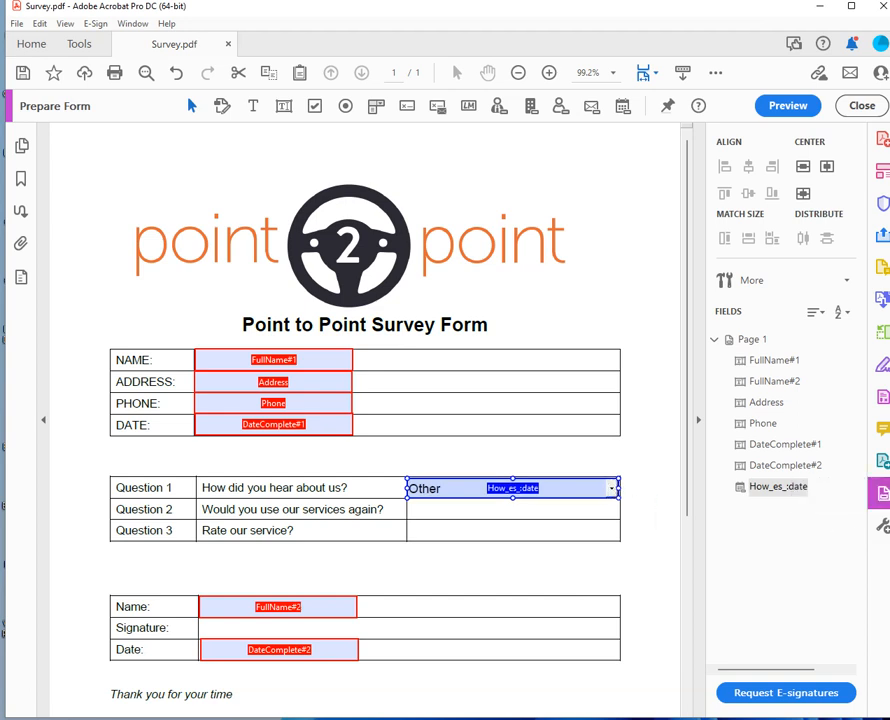
click(464, 519)
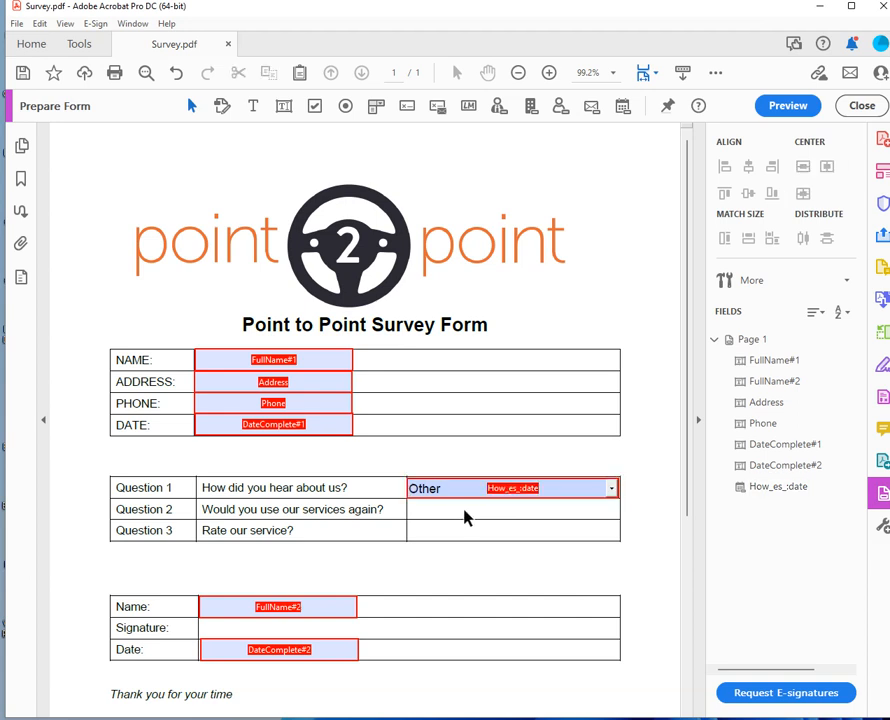
Place a check box at the start of the Question 2 answer cell and open its full properties
click(314, 106)
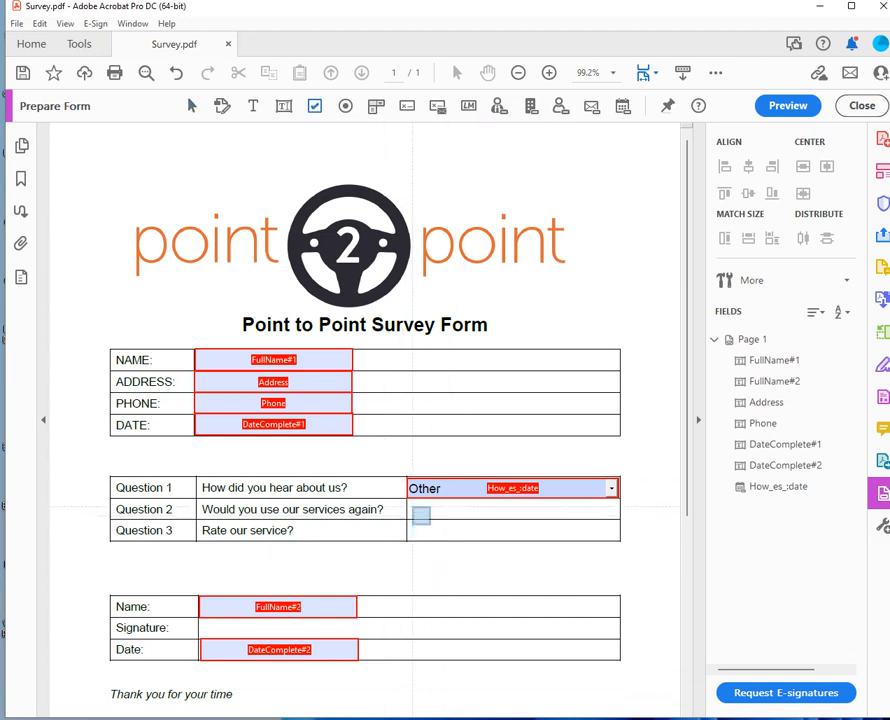
click(417, 509)
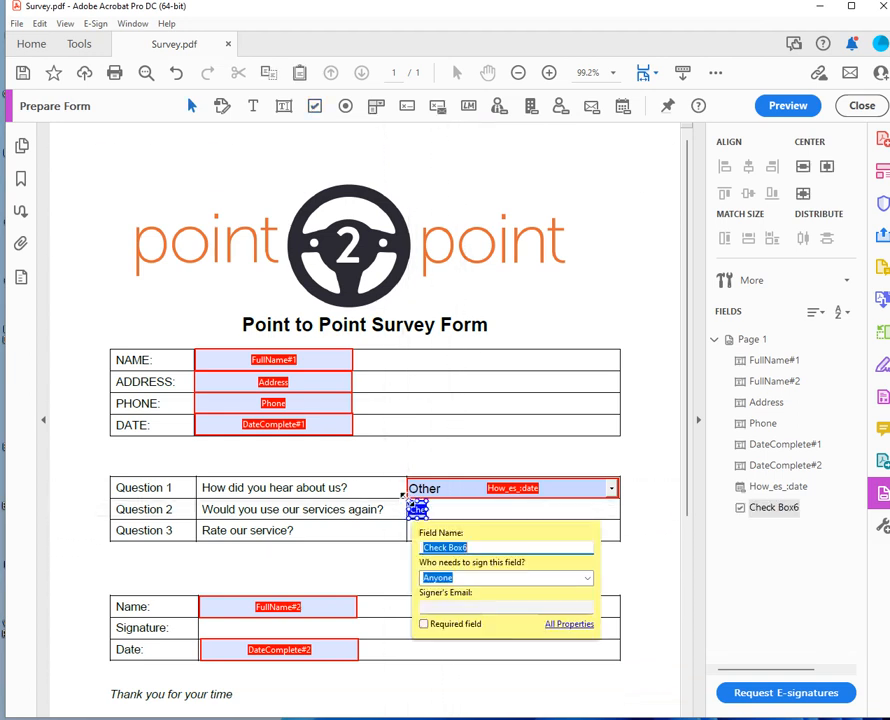
click(575, 624)
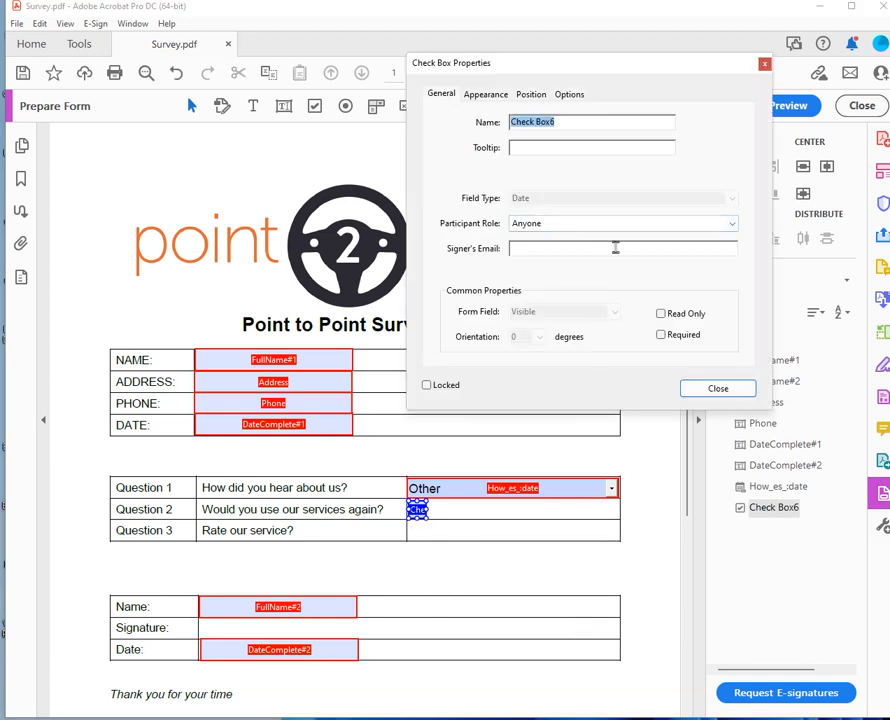
Name the Question 2 check box Rate, give it the tooltip "Please Rate" and view its options
text(Rate)
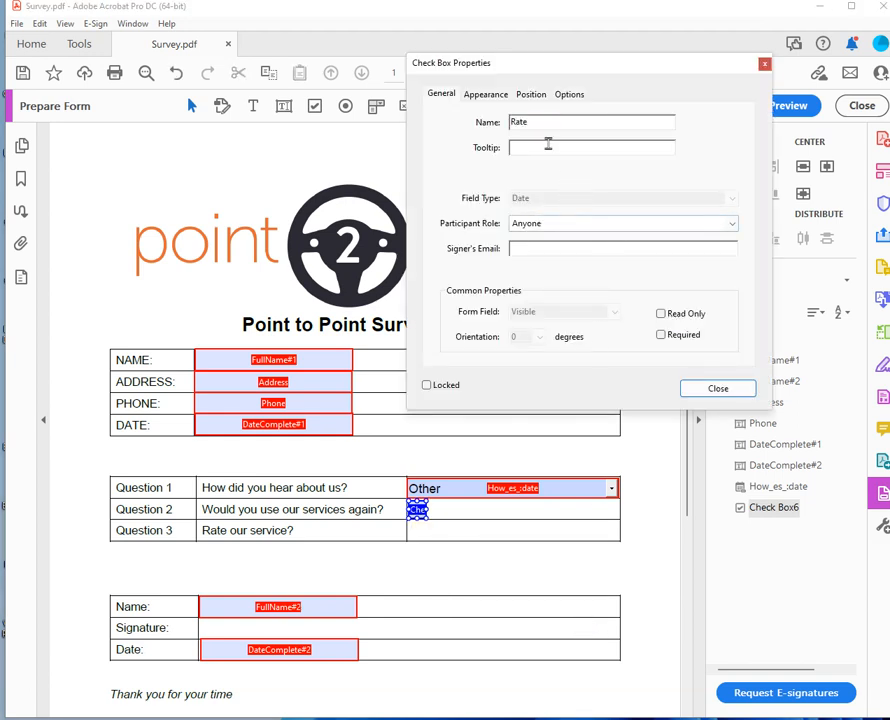
click(533, 148)
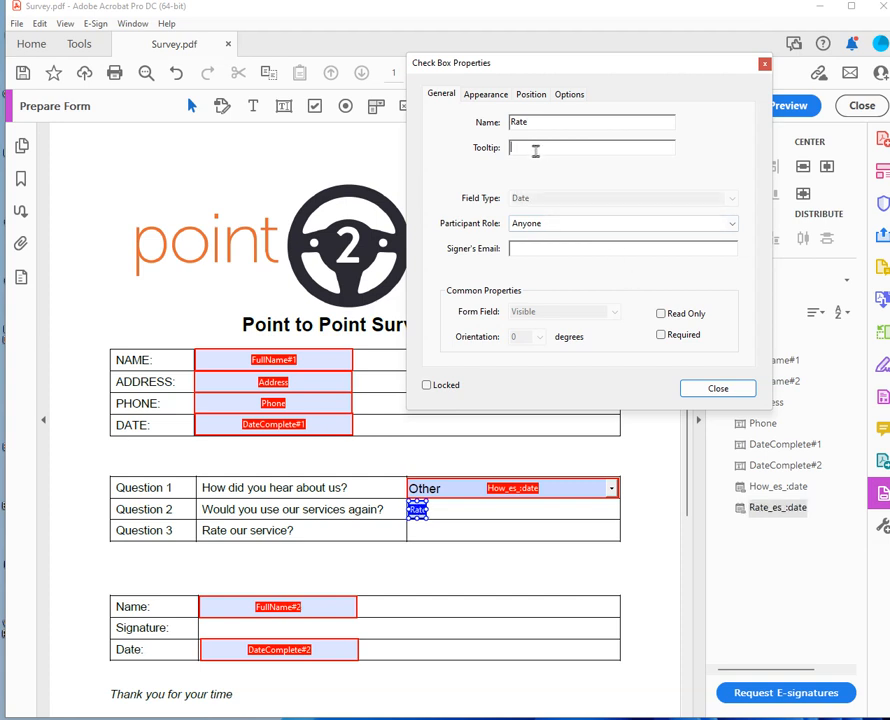
text(Please Rate)
click(572, 97)
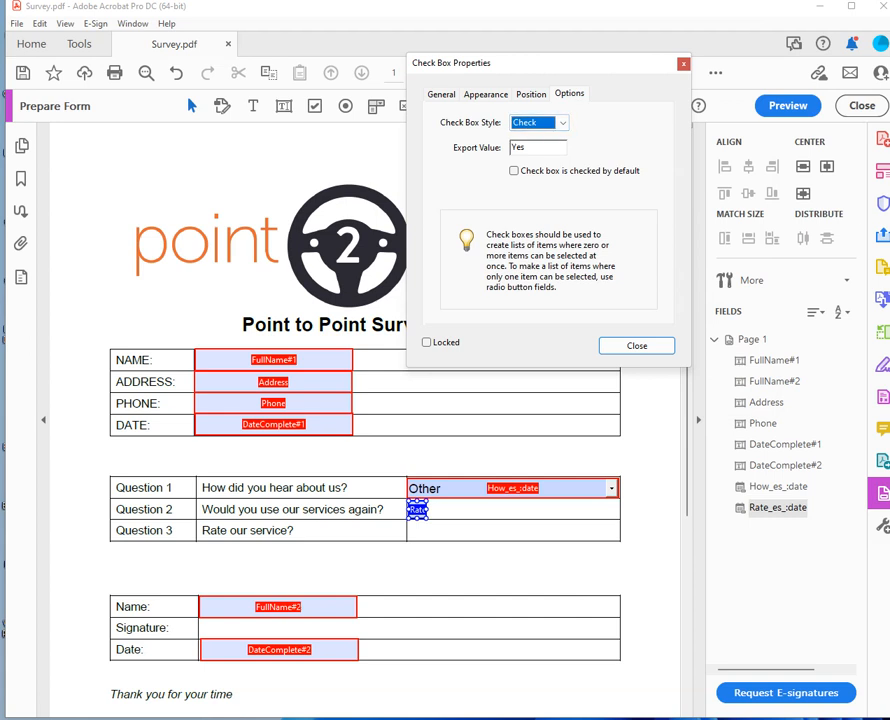
Rename the Question 2 check box Would, set its tooltip to "Tick for Yes and Clear for No", and make it required
click(442, 95)
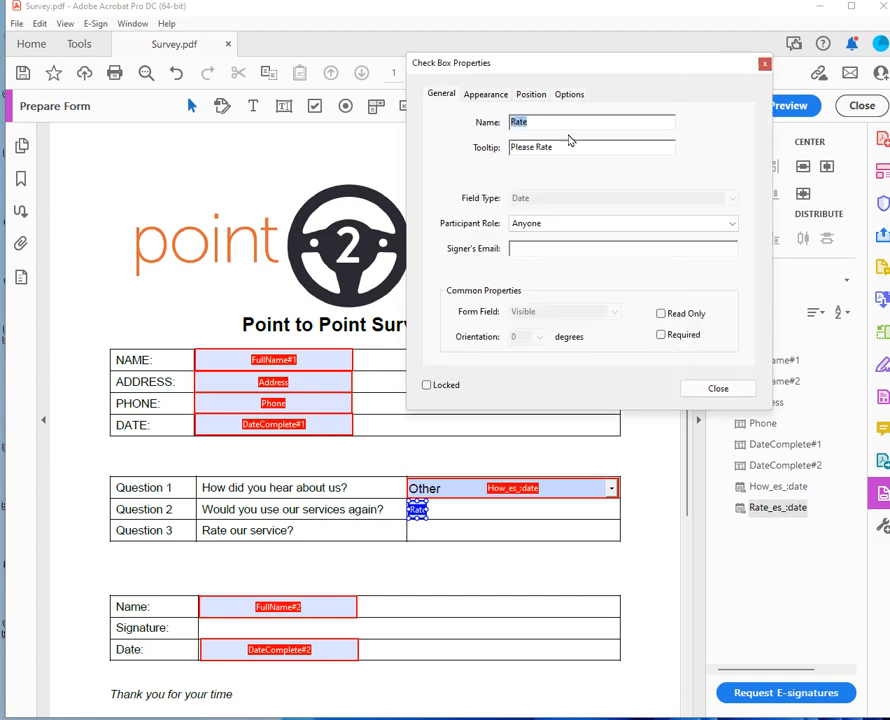
text(Would)
drag(556, 146, 427, 145)
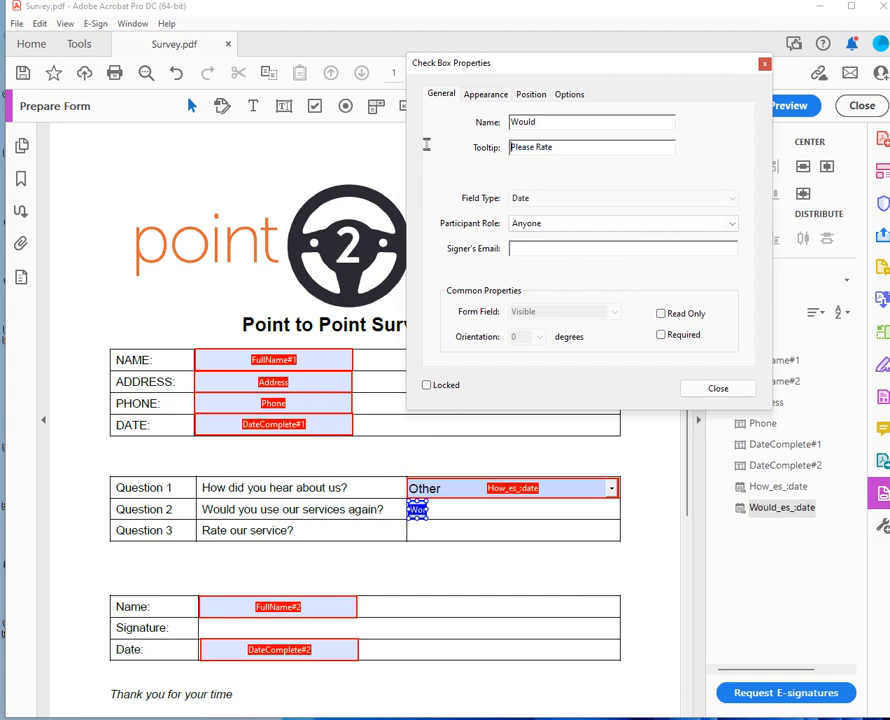
key(ctrl+a)
text(T)
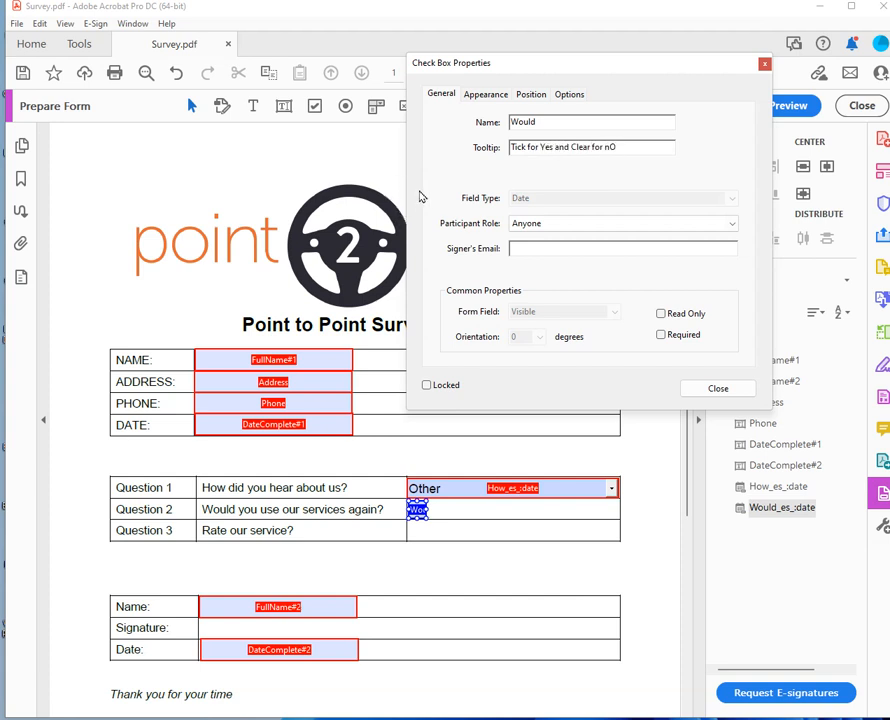
key(BackSpace)
key(BackSpace)
click(692, 340)
click(716, 390)
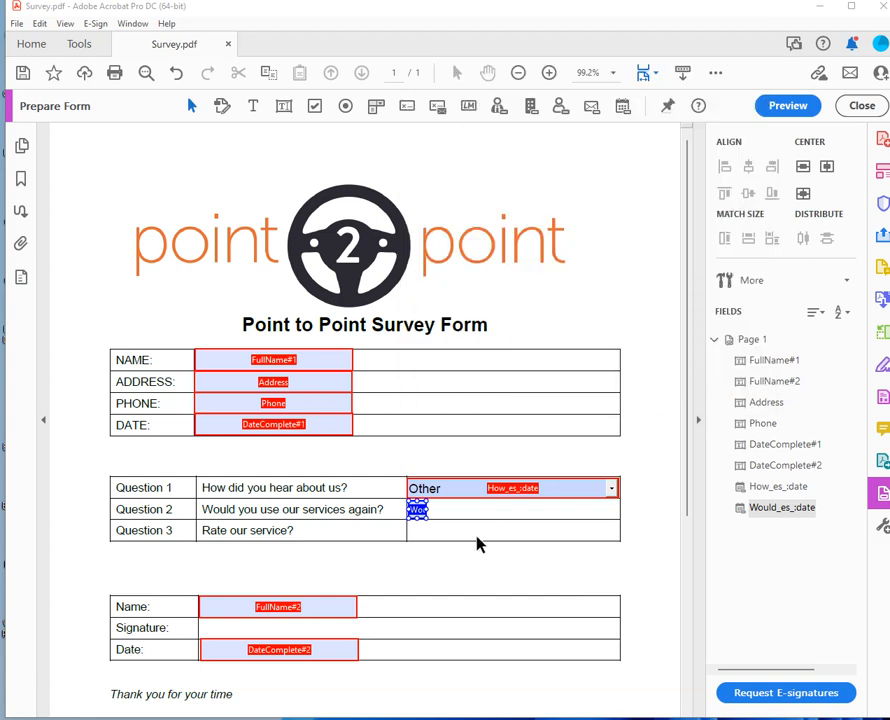
click(447, 529)
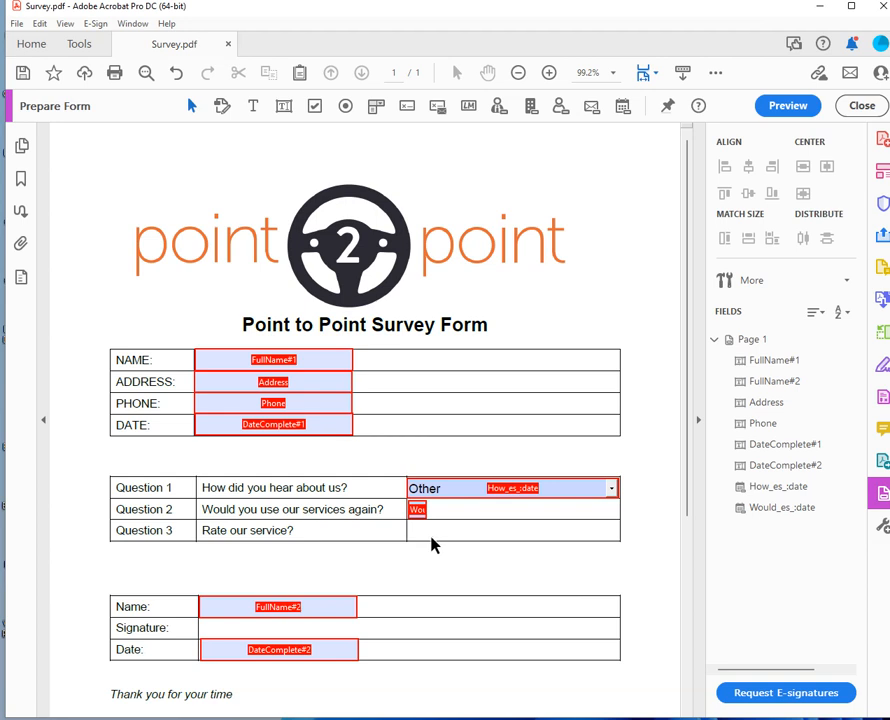
Place a radio button in the middle of the Question 3 answer cell, name its group Rate and make it required
click(346, 106)
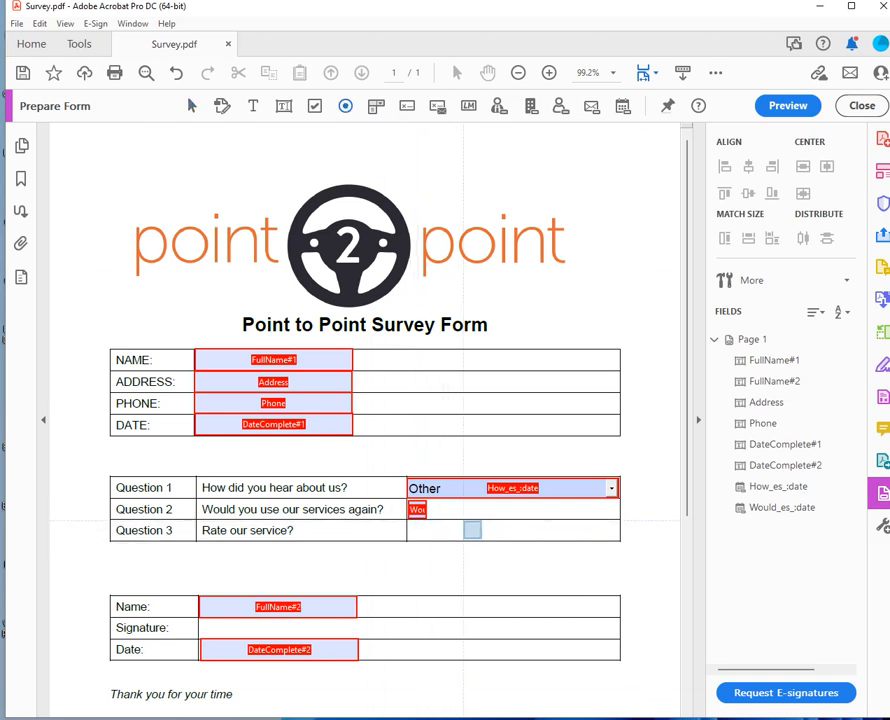
click(489, 529)
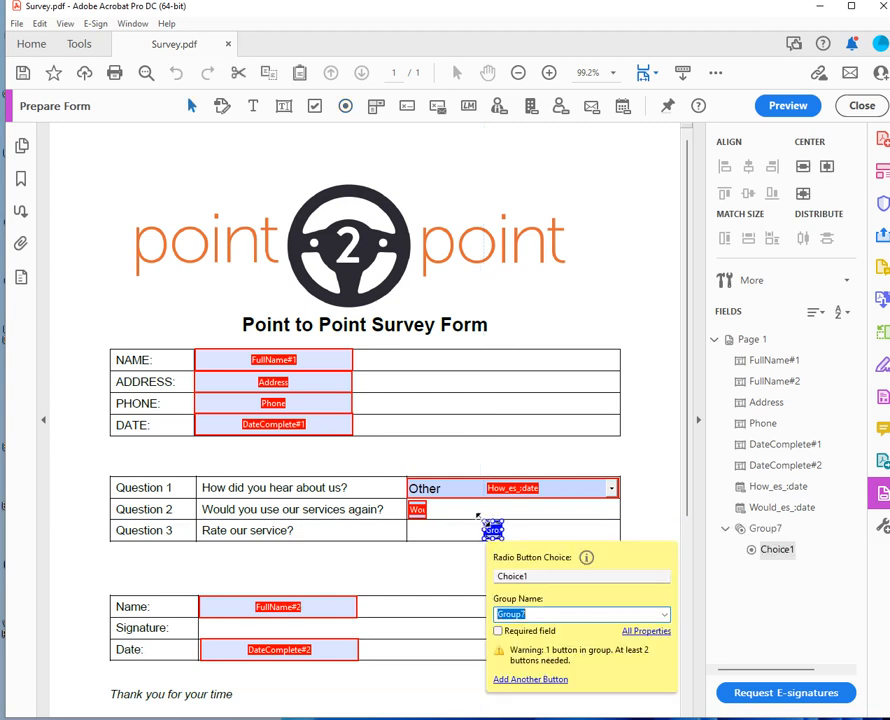
click(647, 631)
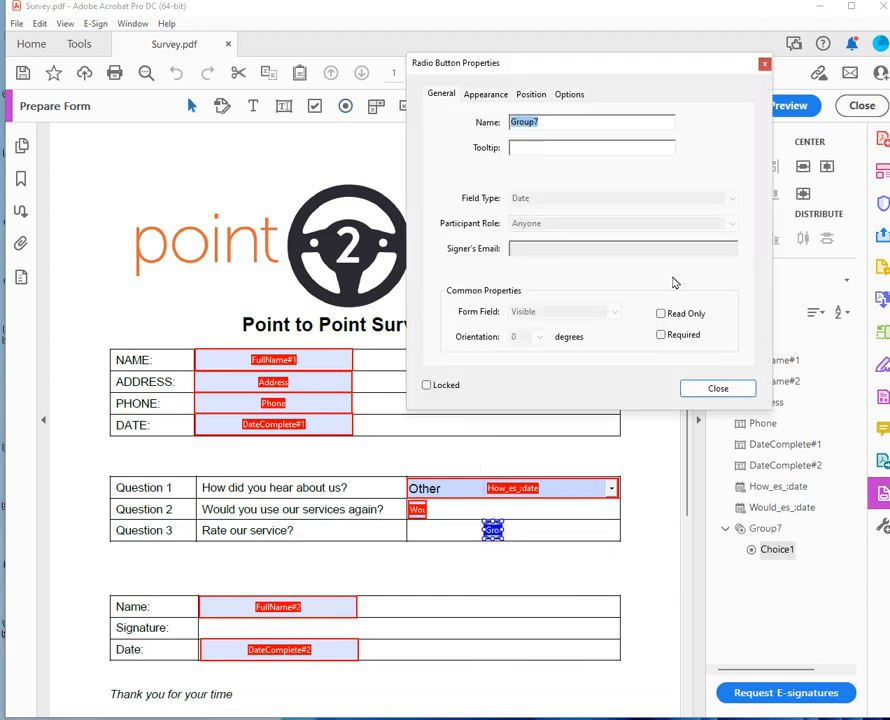
text(R)
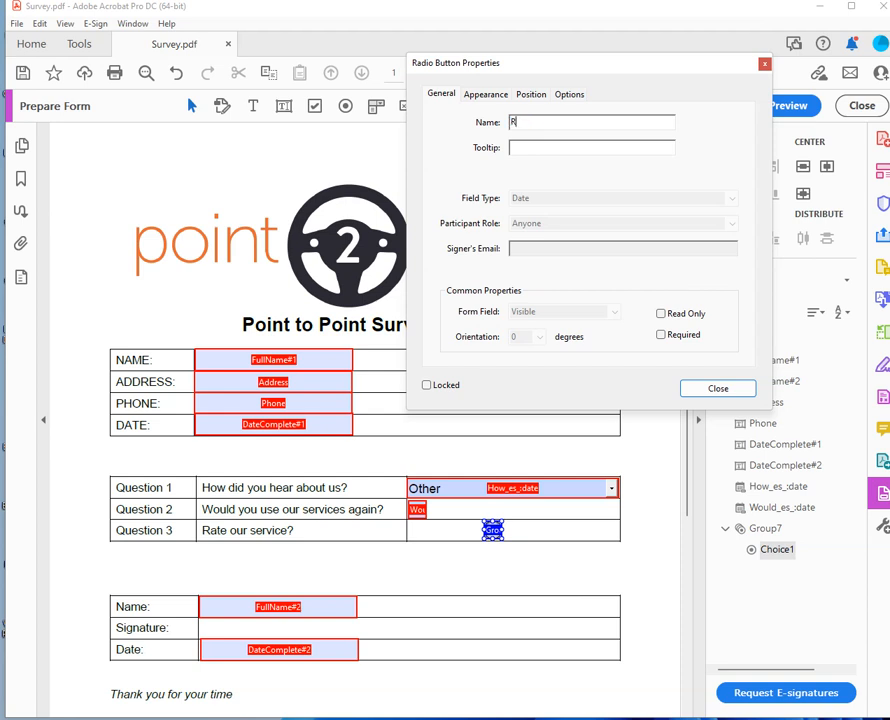
text(ate)
click(688, 336)
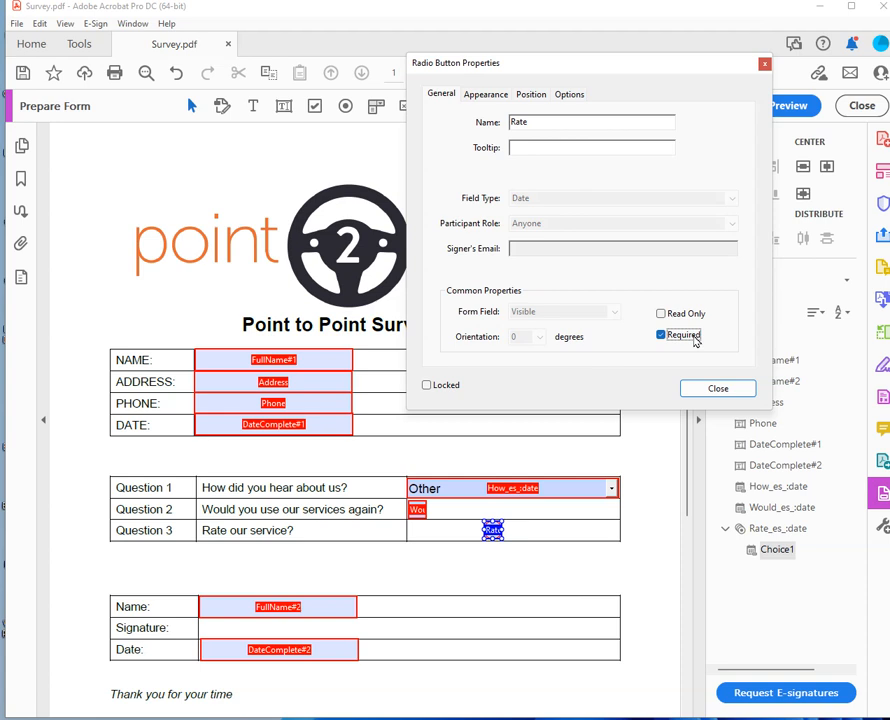
Set the Question 3 radio button's choice to Excellent, keeping the Circle button style
click(576, 94)
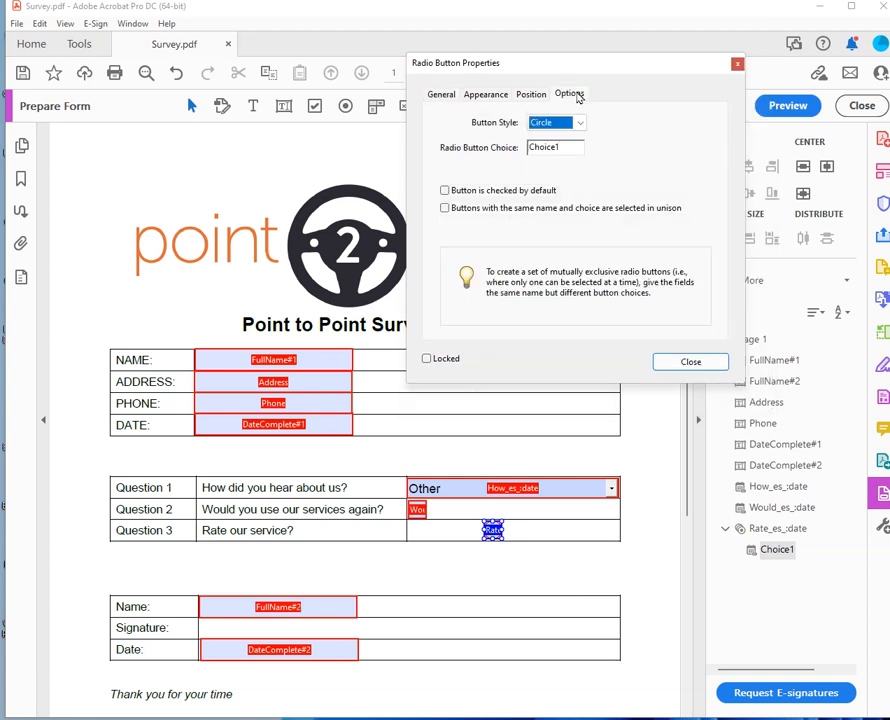
drag(566, 147, 514, 152)
text(Excellent)
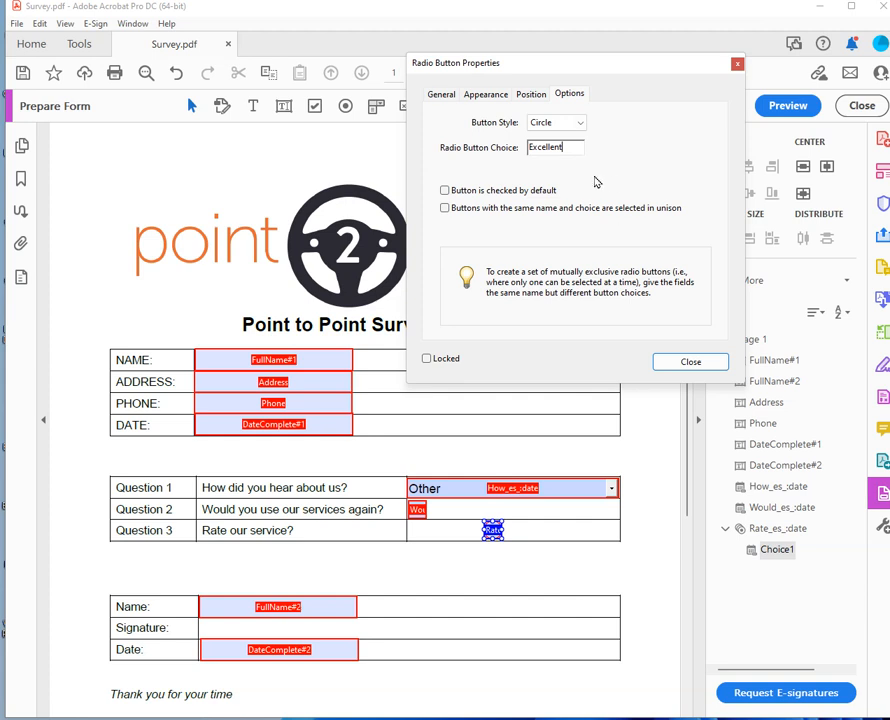
click(580, 123)
click(582, 123)
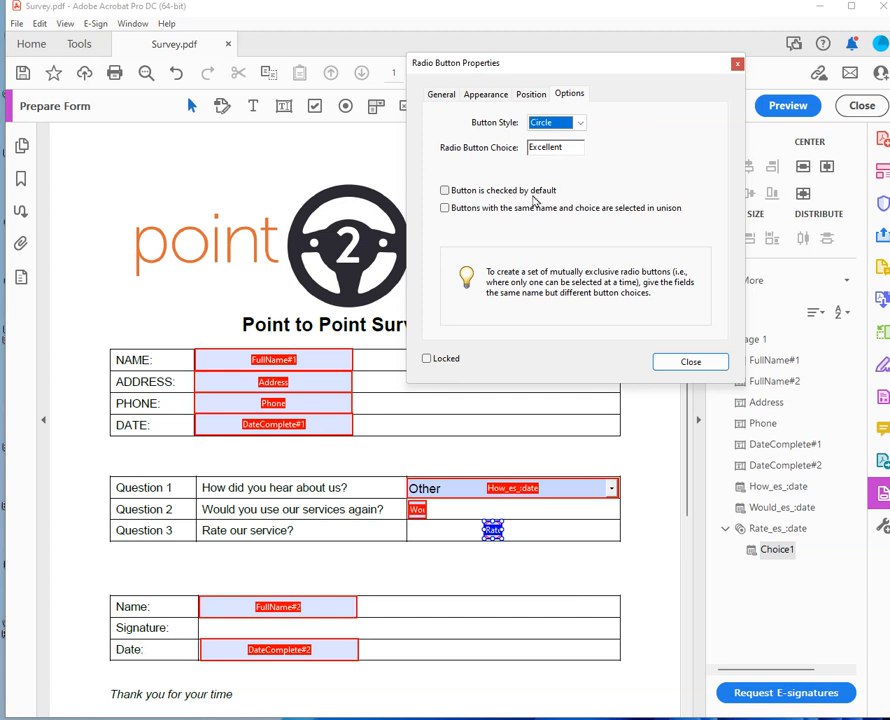
click(690, 362)
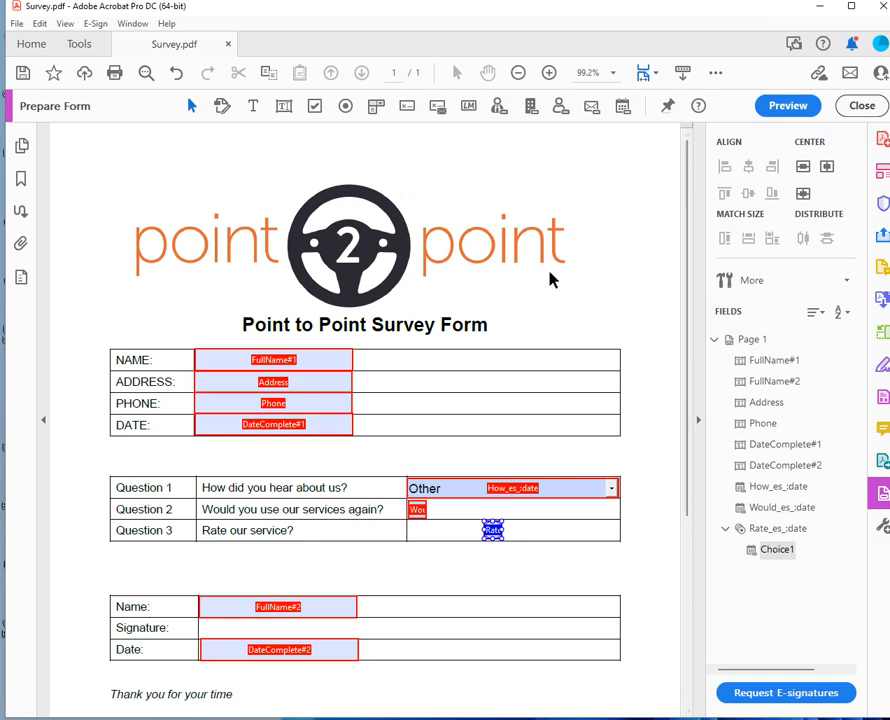
Add a second radio button to the Rate group beside the Excellent one and set its choice to Fair
click(346, 107)
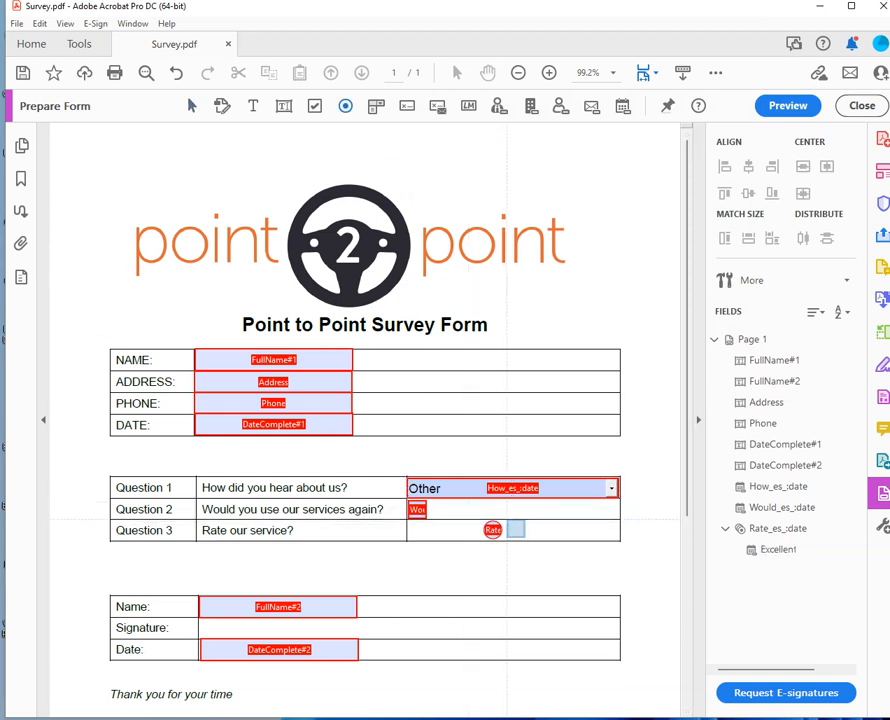
click(515, 531)
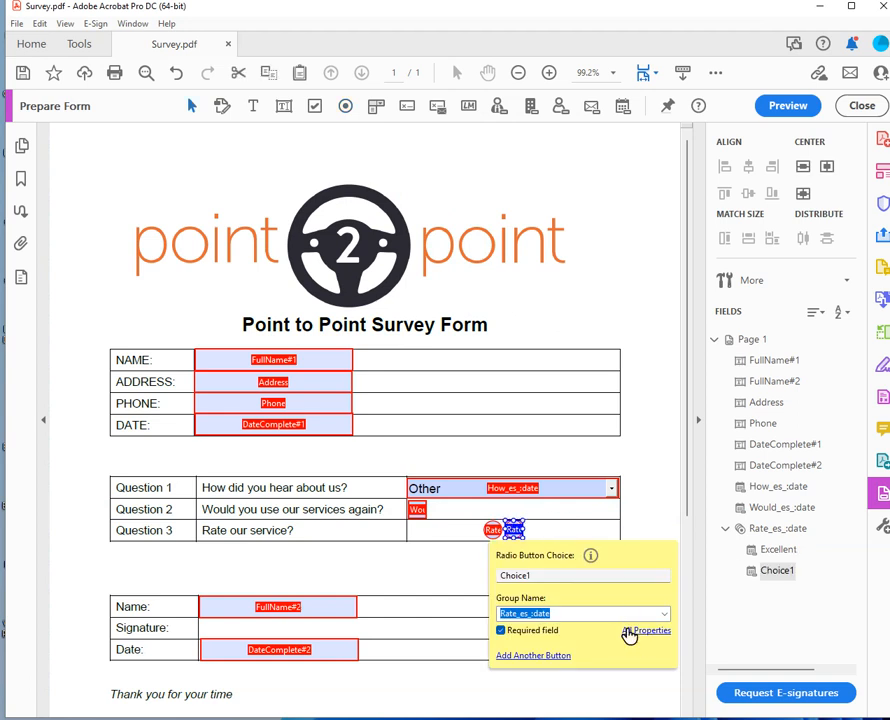
click(646, 630)
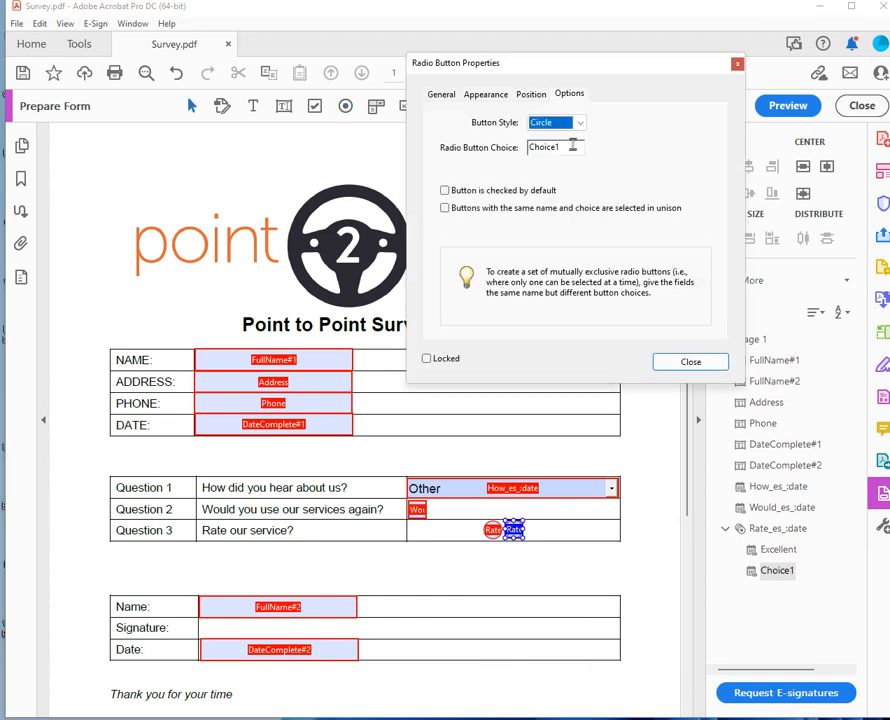
drag(576, 146, 484, 150)
text(Fair)
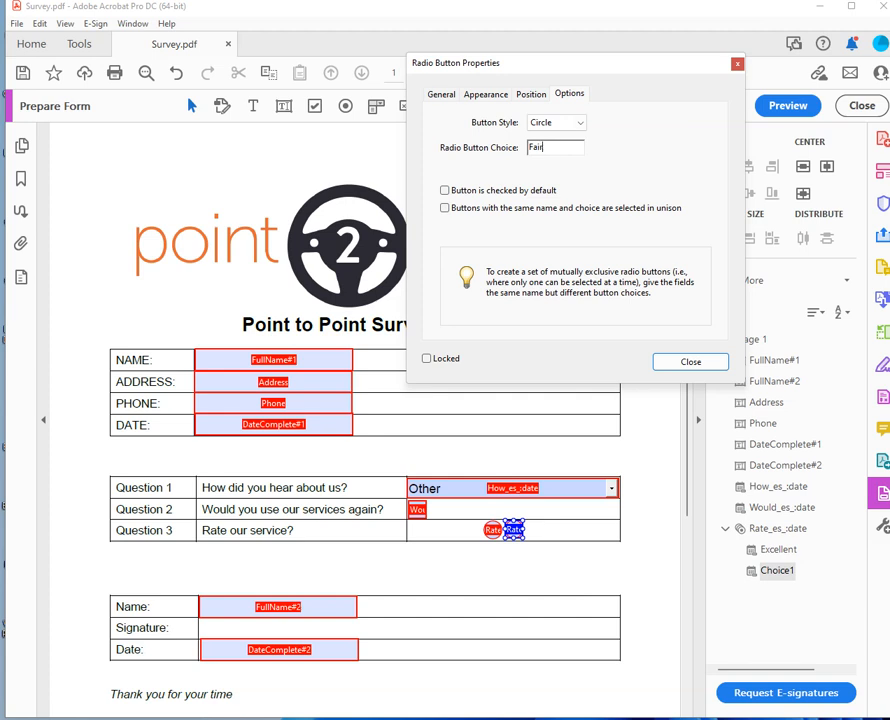
click(441, 94)
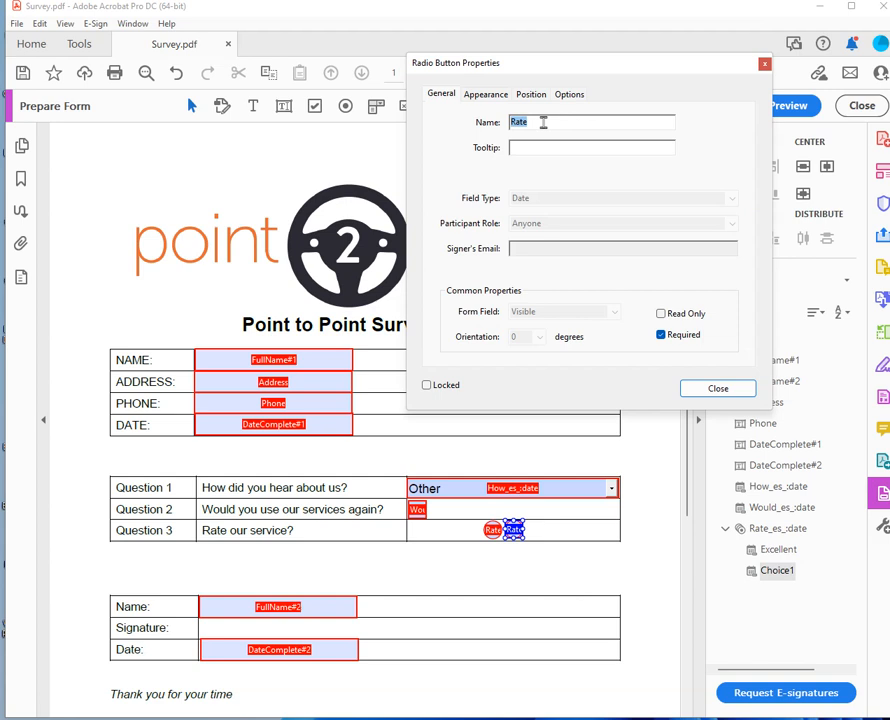
click(718, 389)
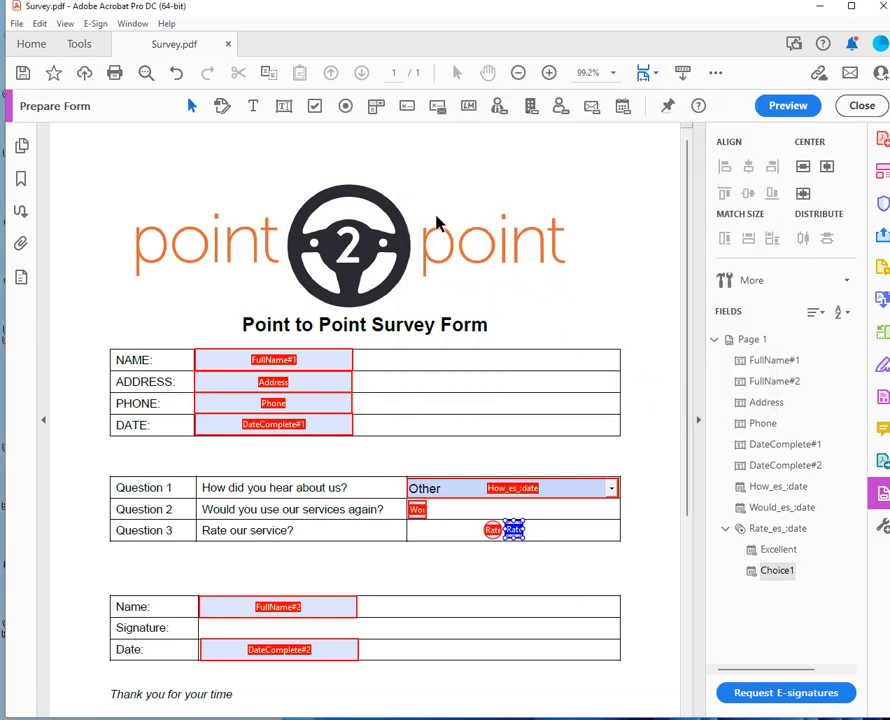
Add a third radio button to the Rate group beside the Fair one and set its choice to Unsatisfactory
click(345, 107)
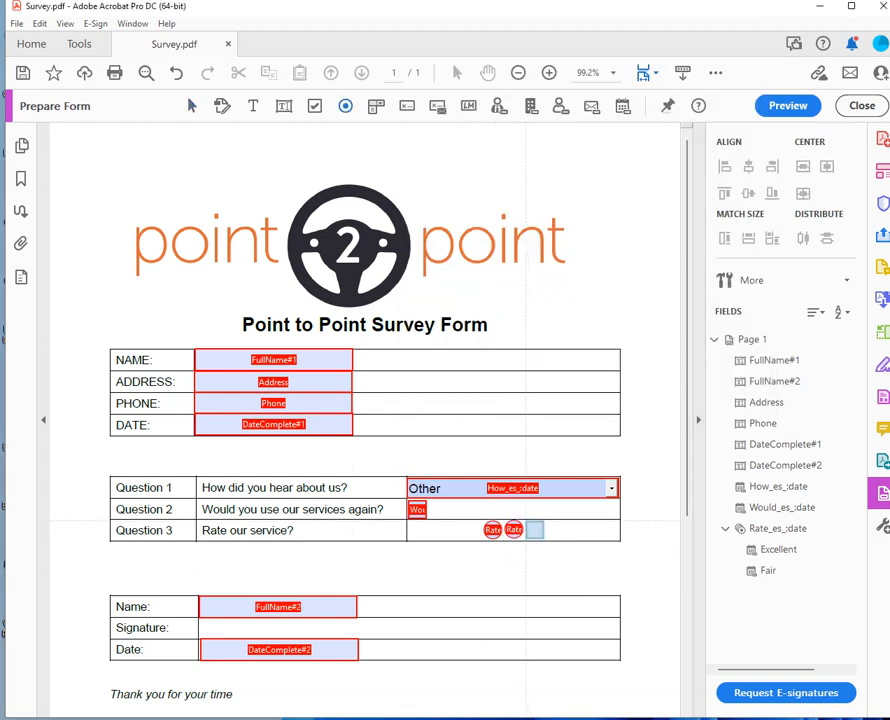
click(534, 530)
click(646, 636)
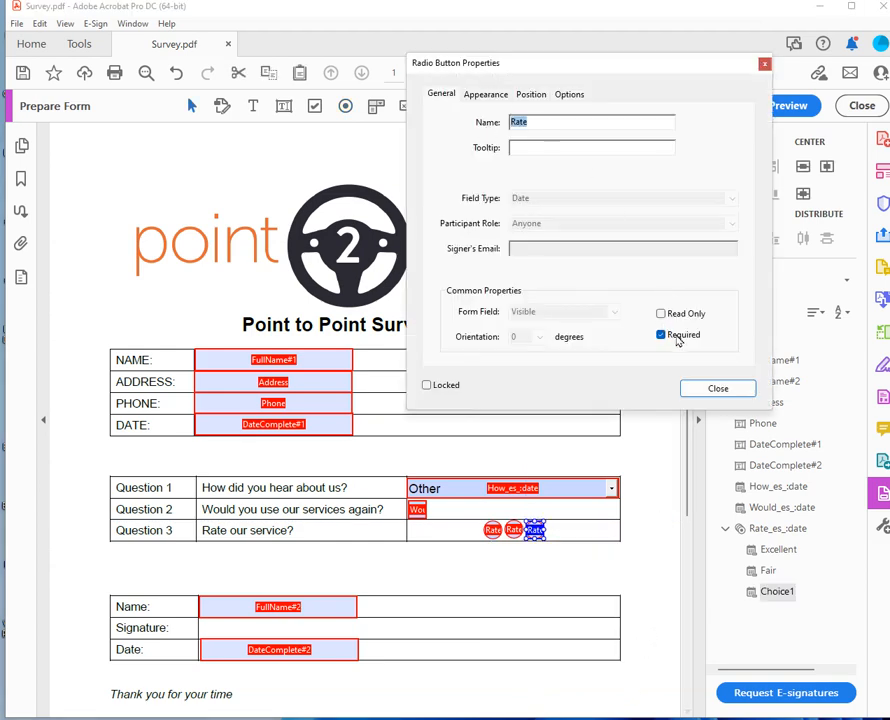
click(569, 94)
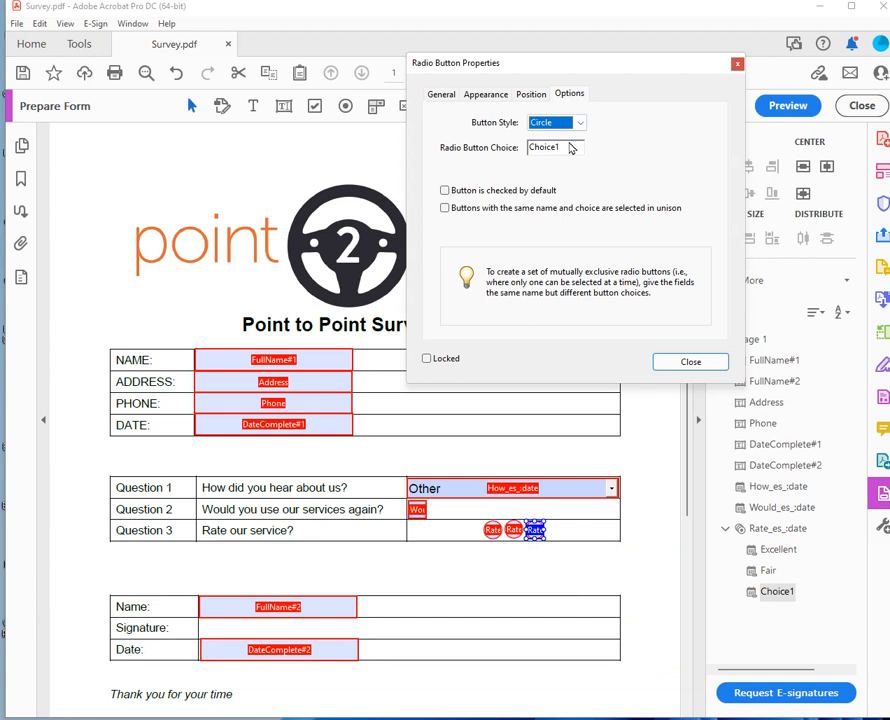
drag(568, 147, 495, 147)
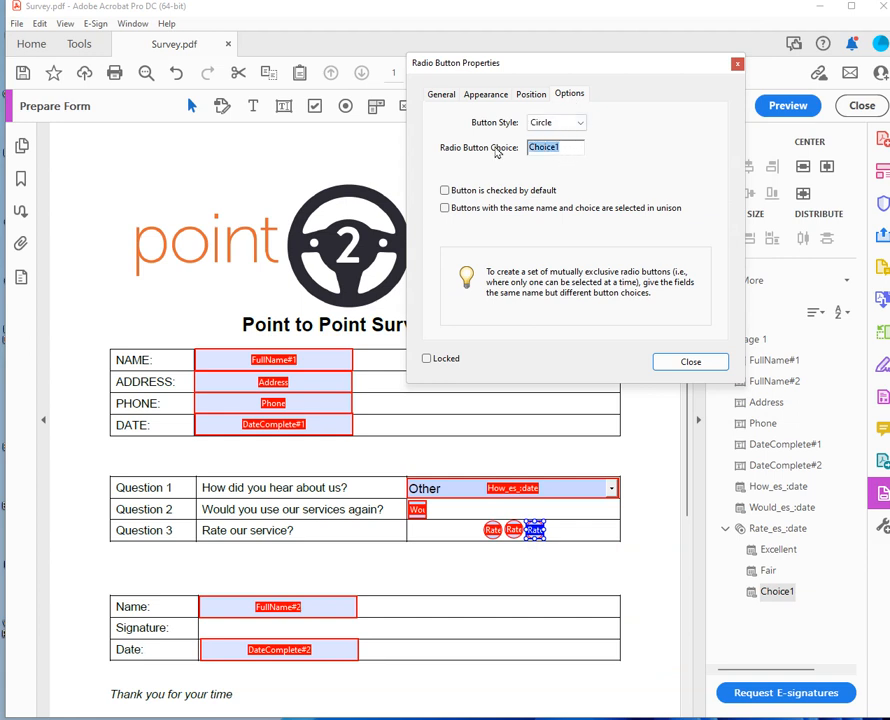
text(Unsatisfactory)
click(700, 362)
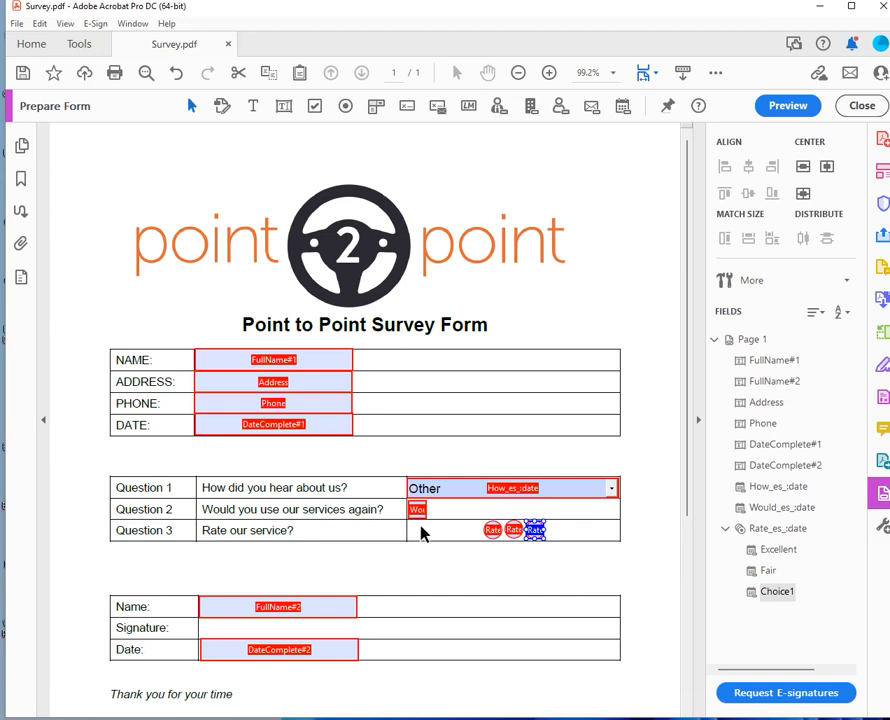
Switch to editing the PDF content and add the text "Excellent" at the start of the Question 3 answer cell
shift+click(492, 530)
click(882, 174)
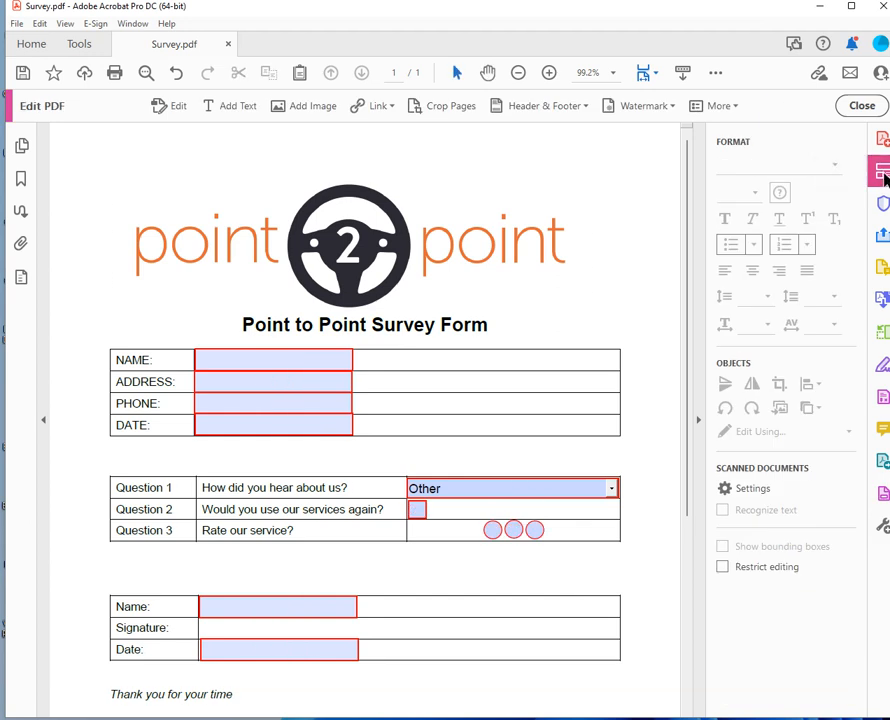
click(246, 108)
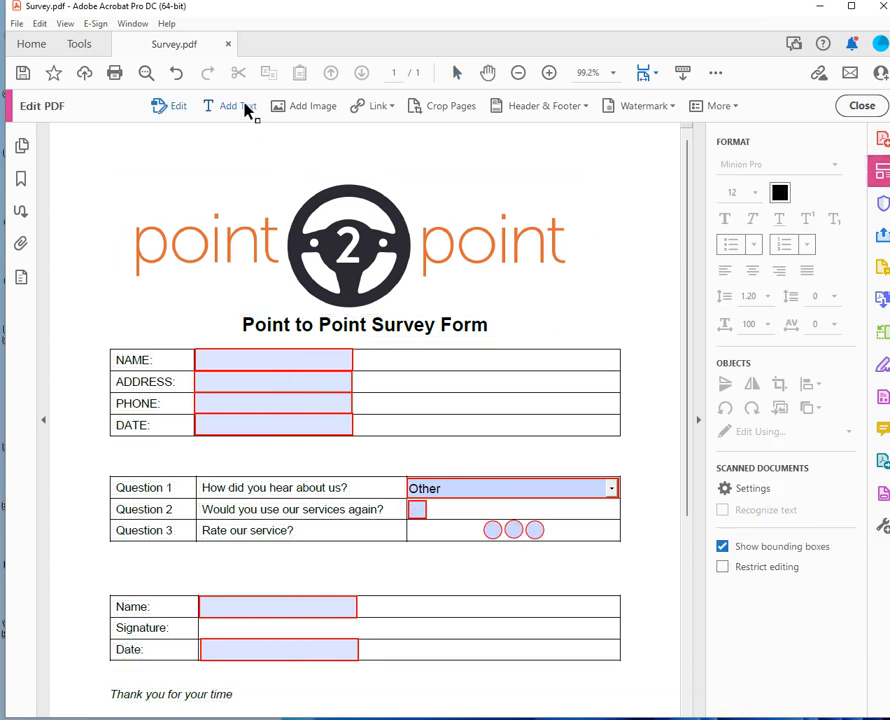
click(411, 533)
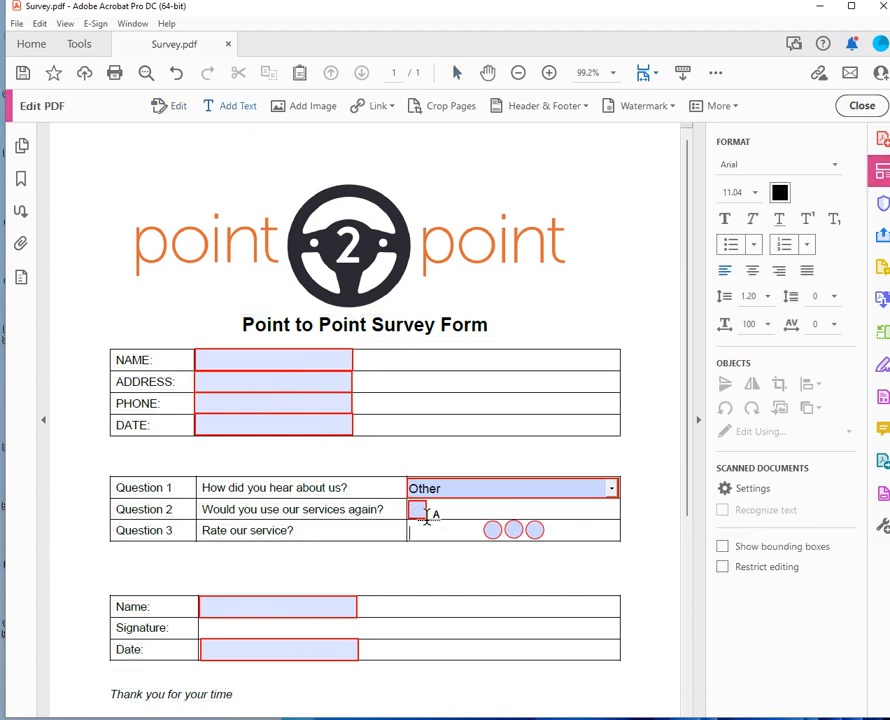
text(Excellent)
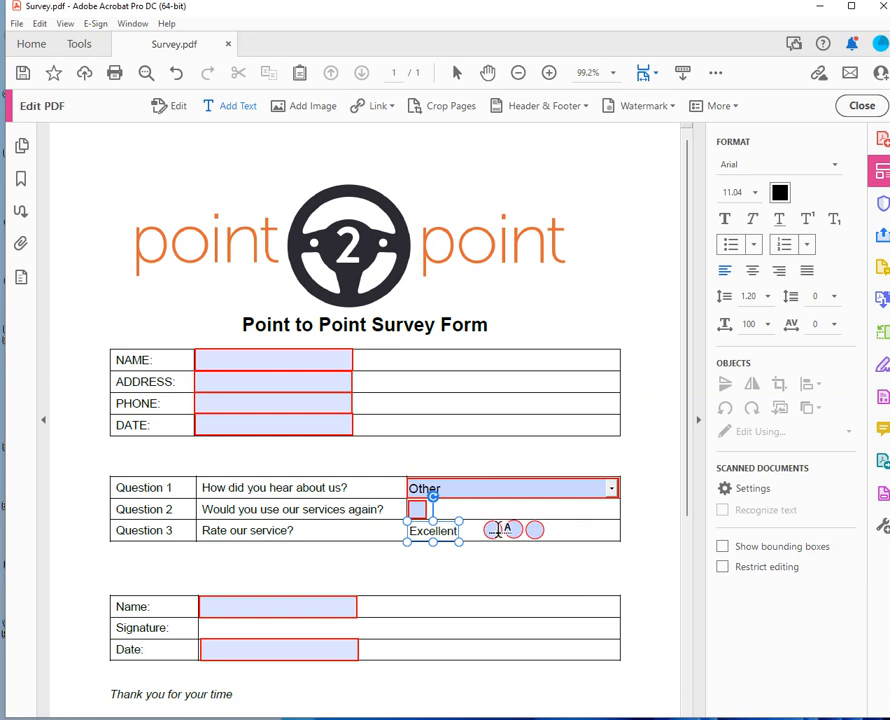
Set the font size of the "Excellent" label in the Question 3 answer cell to 9
double_click(445, 536)
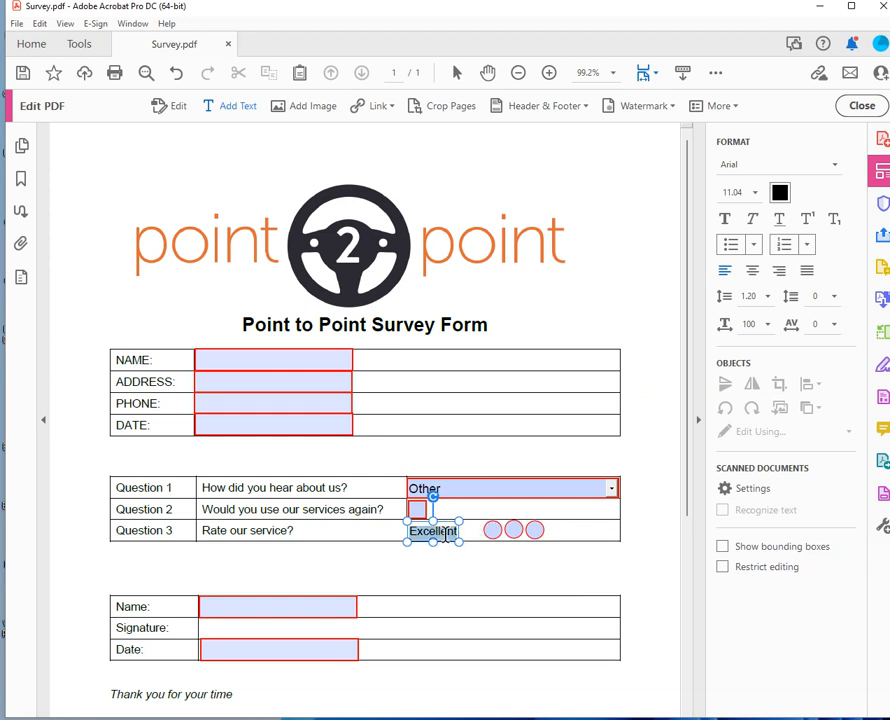
click(755, 192)
click(728, 224)
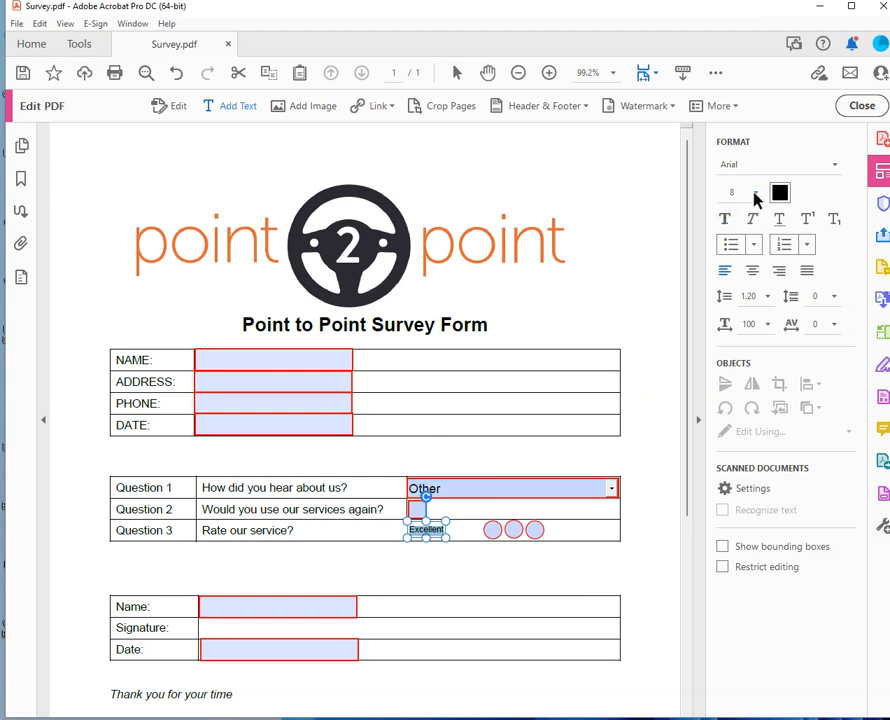
click(750, 192)
click(731, 226)
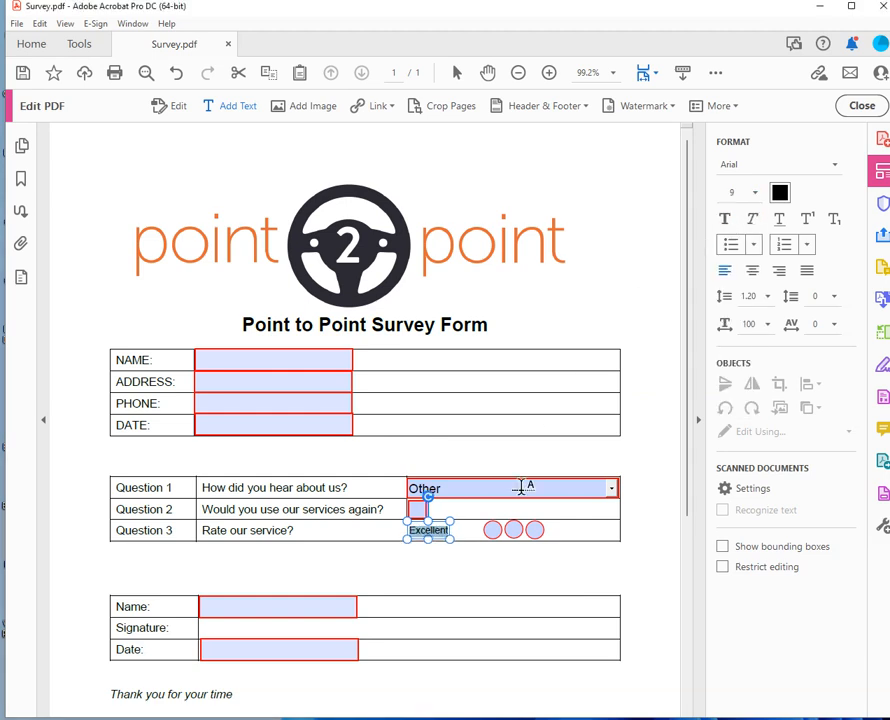
Add the text label "Unsatisfactory" after the three radio buttons in the Question 3 answer cell
click(555, 531)
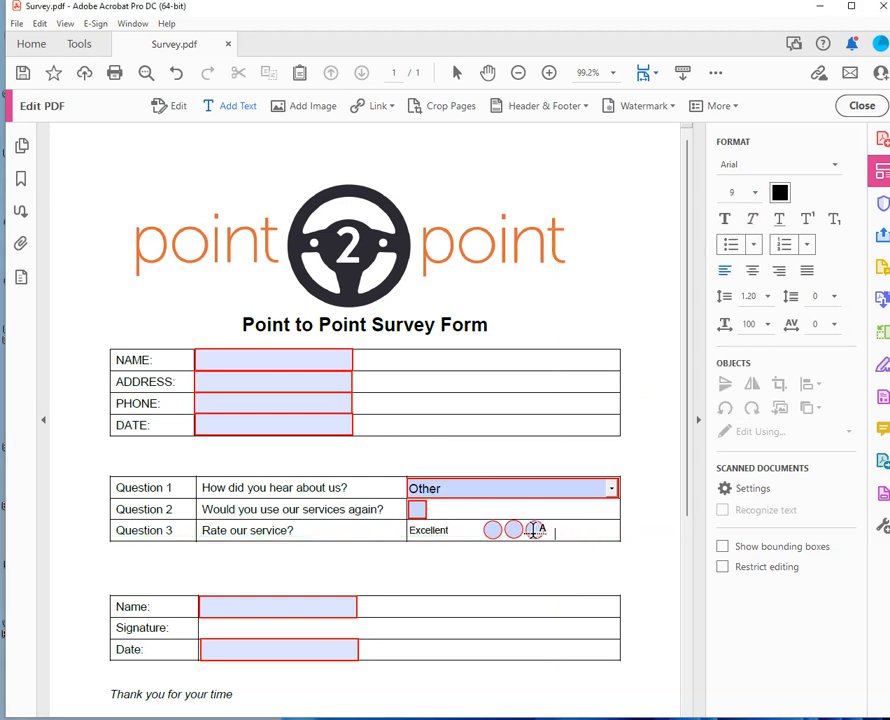
text(Unsat)
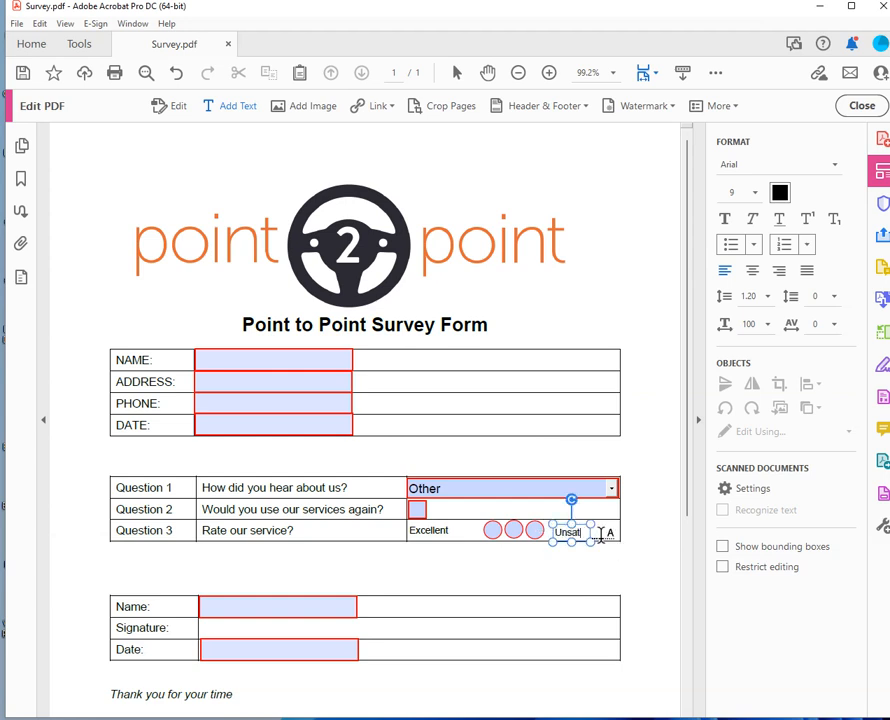
text(isfactor)
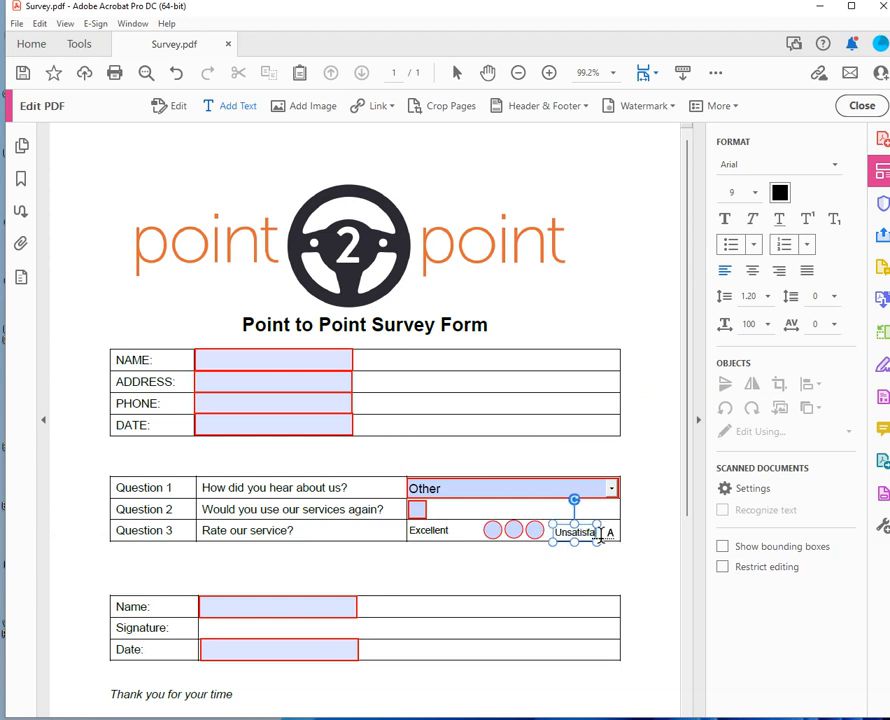
text(y)
double_click(599, 538)
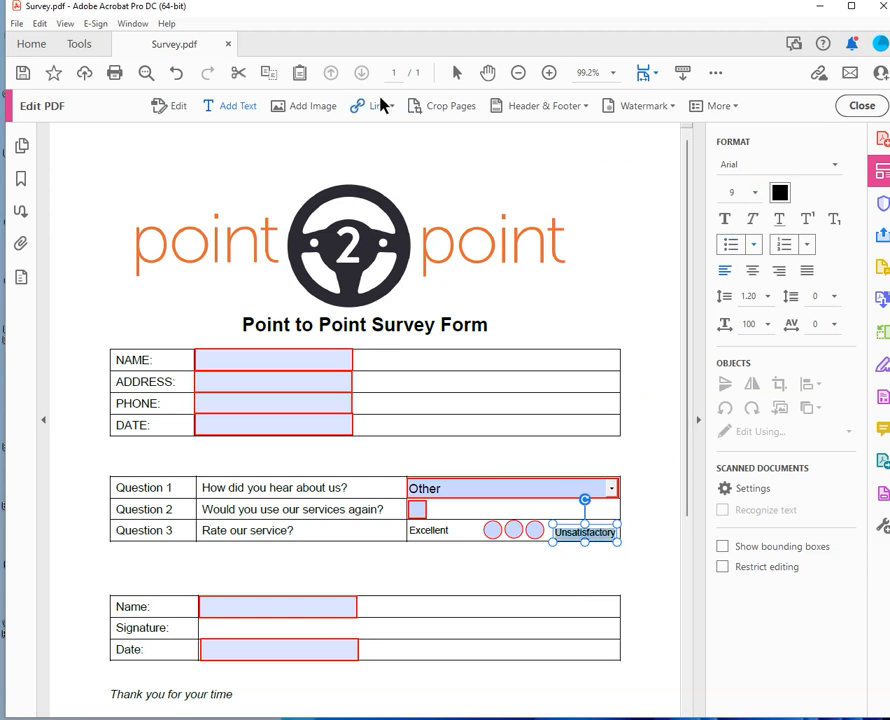
click(226, 110)
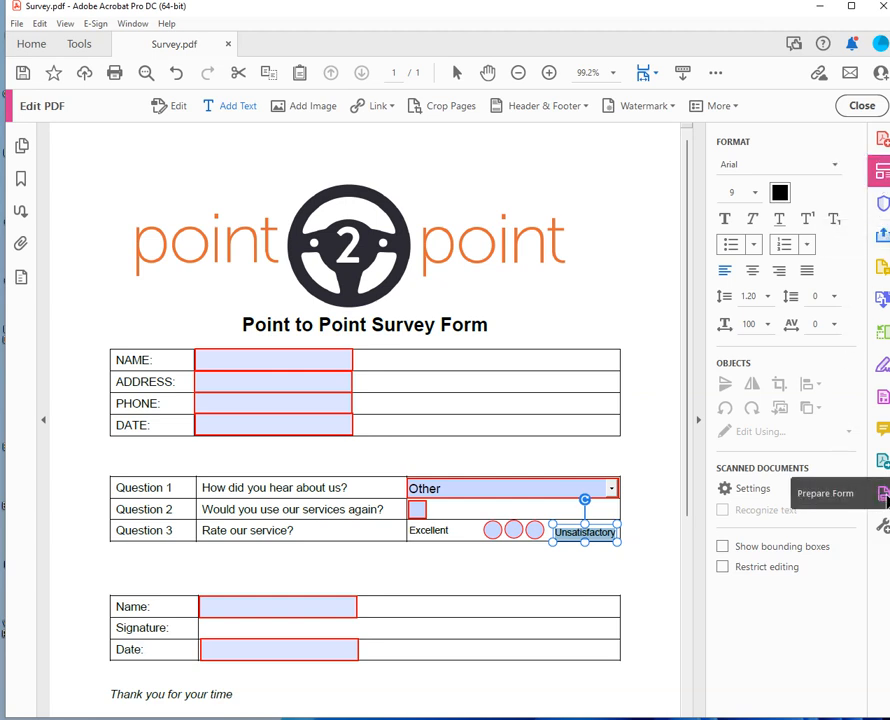
Return to form preparation and move the Excellent and Unsatisfactory radio buttons next to their matching text labels
click(886, 496)
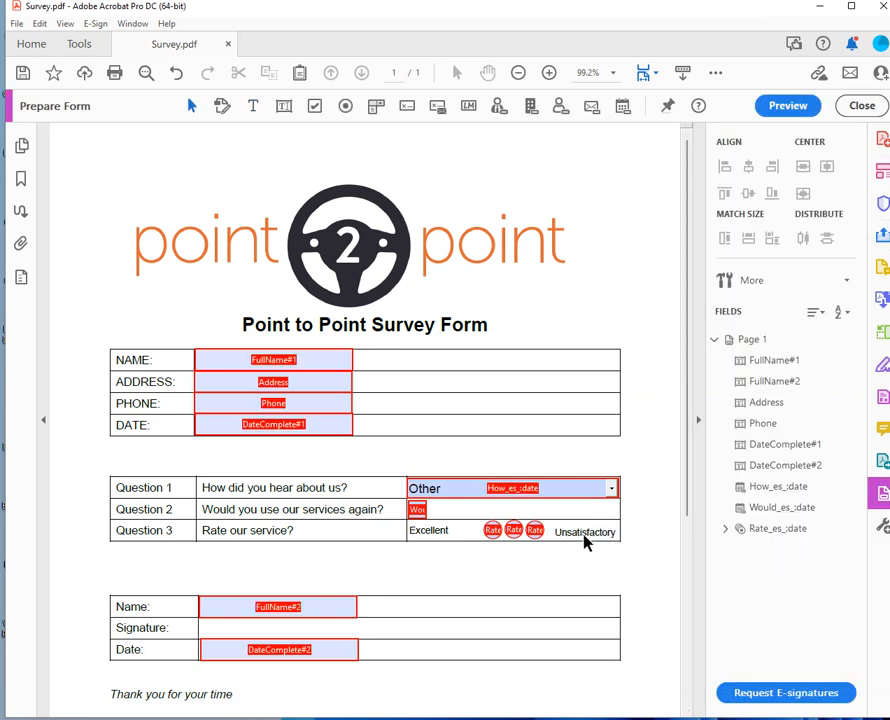
click(492, 530)
click(492, 530)
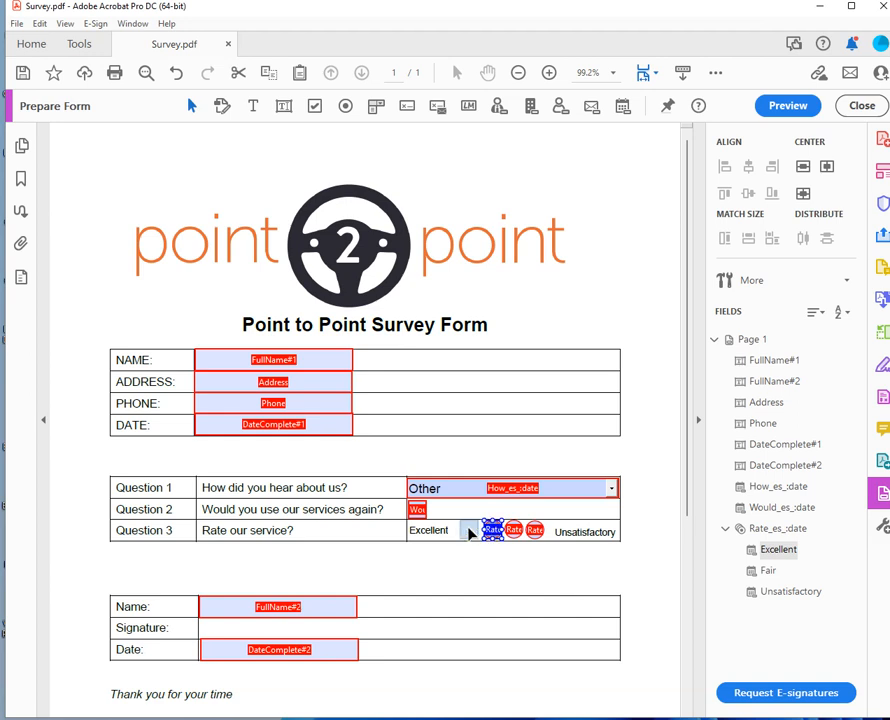
drag(466, 534, 465, 533)
drag(535, 534, 543, 534)
Move the Fair radio button to about midway between the Excellent and Unsatisfactory buttons
shift+click(514, 530)
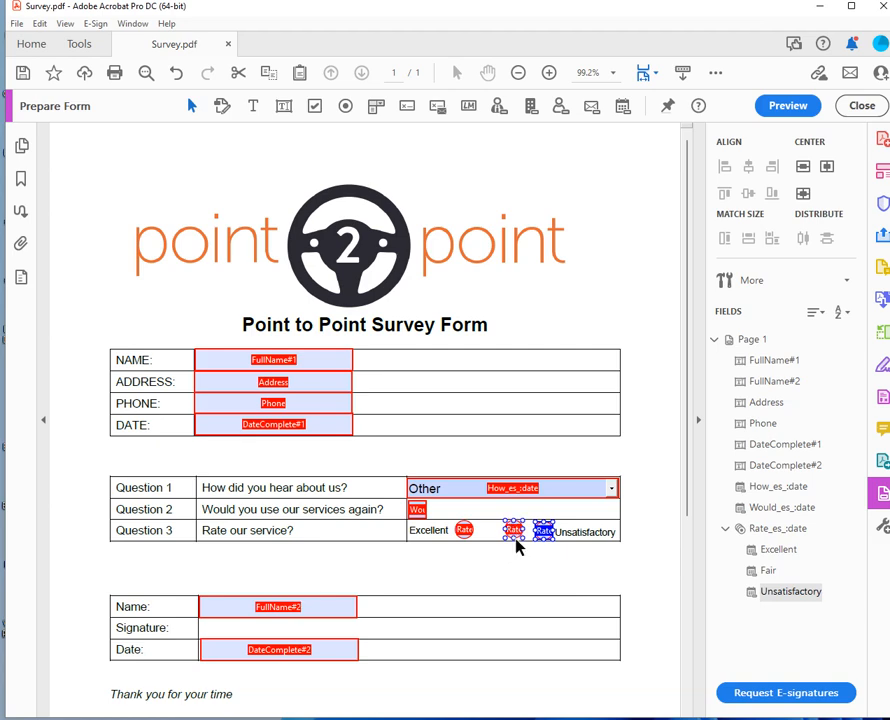
scroll(521, 590, up, 2)
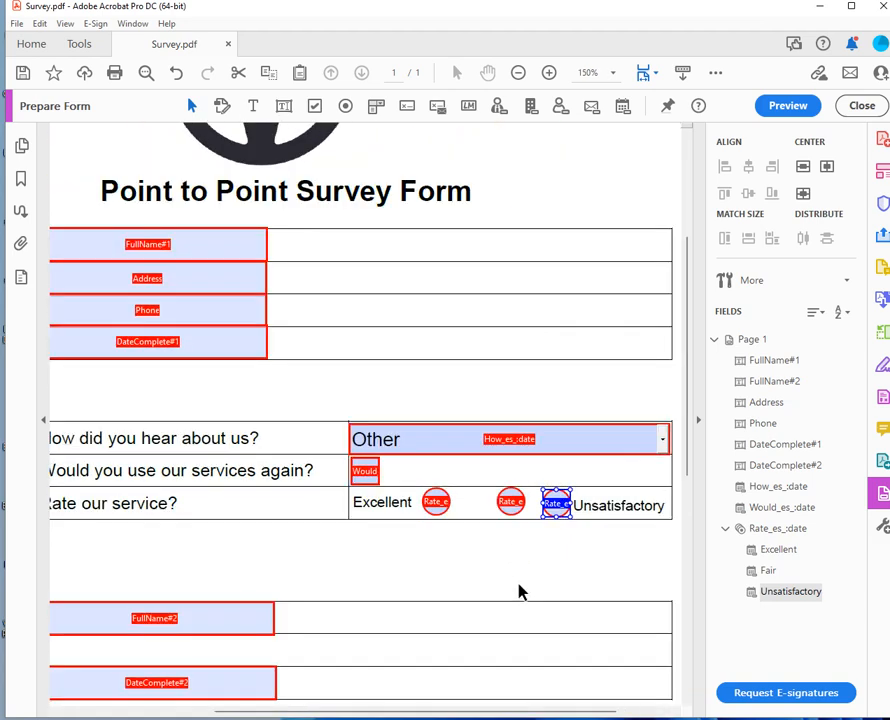
drag(514, 503, 496, 504)
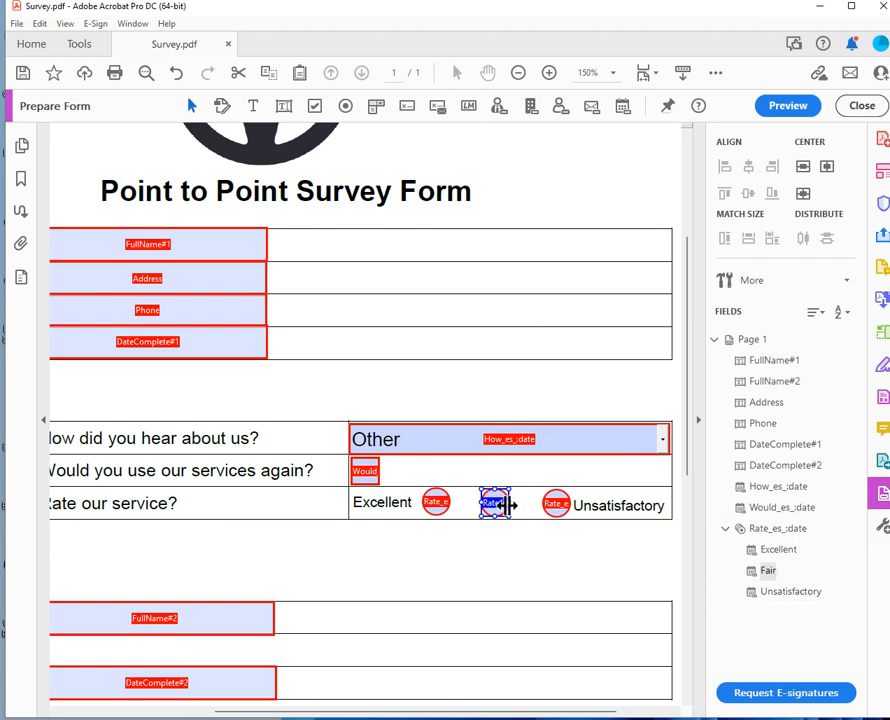
mouse_move(496, 510)
mouse_down()
mouse_move(505, 509)
mouse_move(499, 505)
mouse_up()
scroll(527, 588, up, 3)
scroll(530, 580, down, 4)
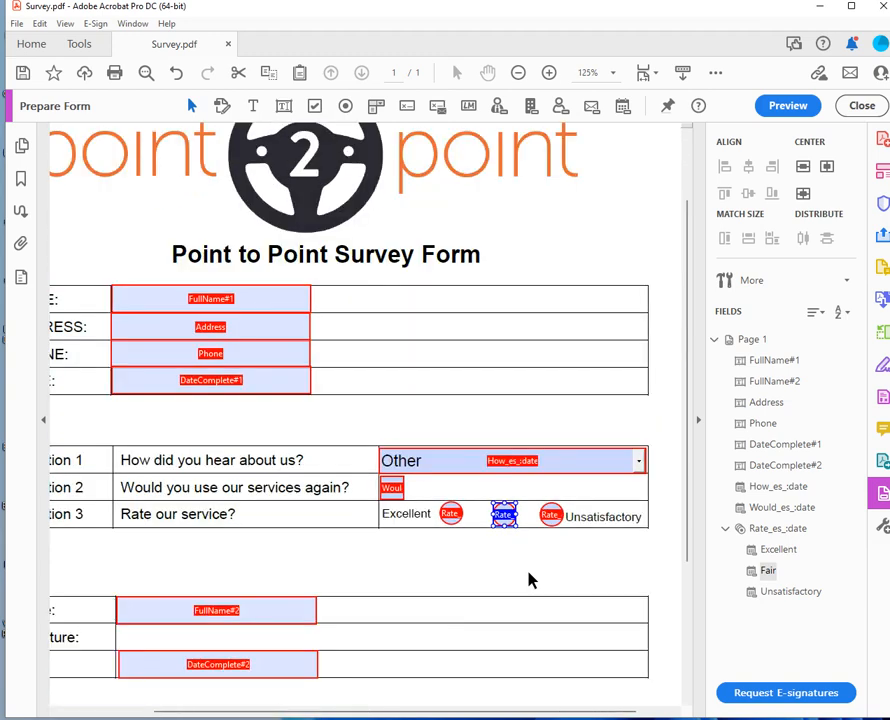
scroll(530, 580, down, 1)
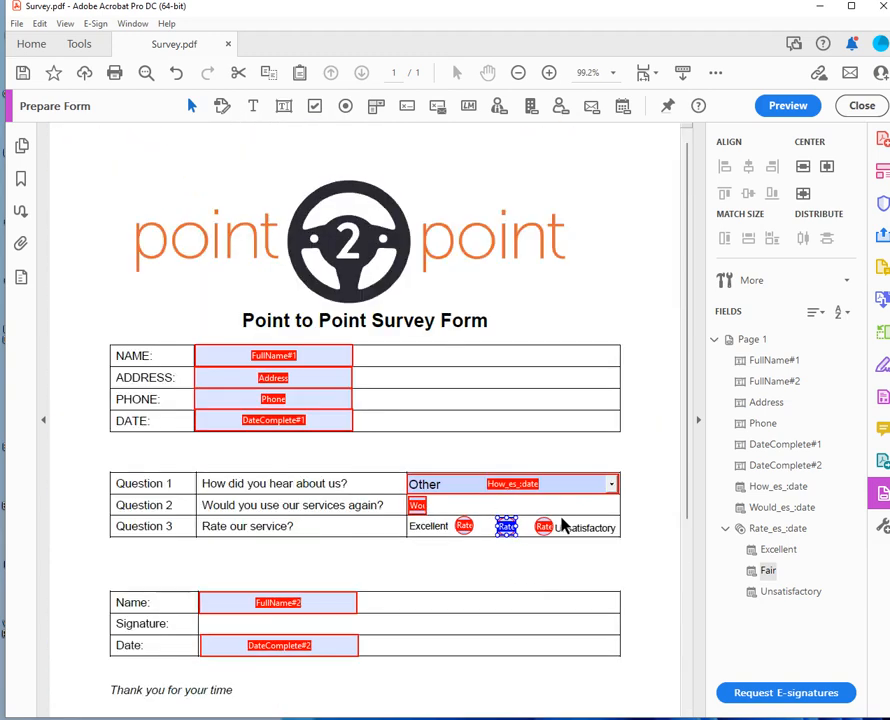
Align the three Question 3 radio buttons along their top edges and distribute them evenly across the answer cell
click(464, 527)
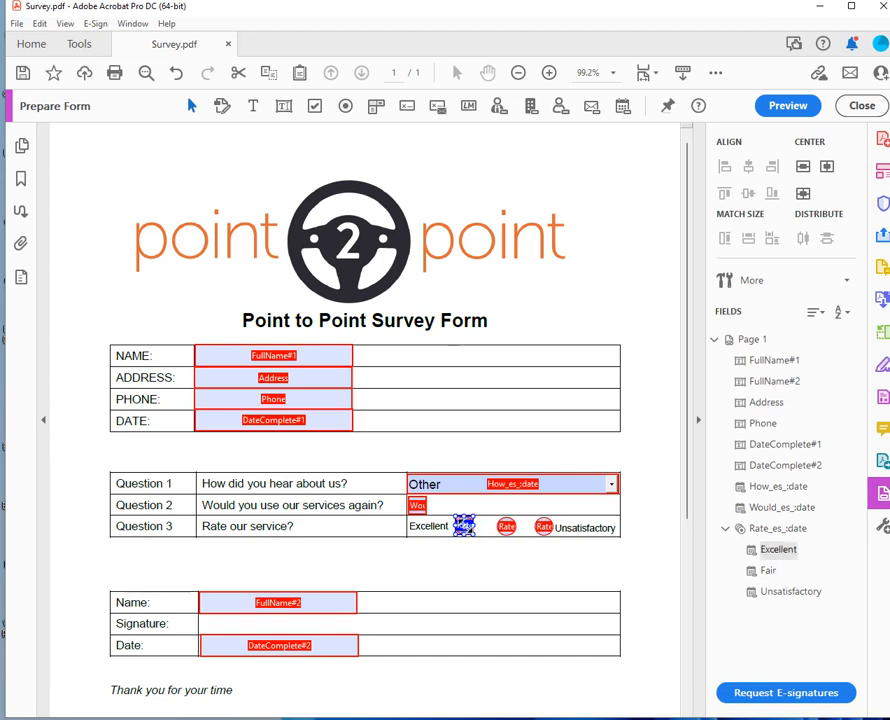
shift+click(506, 527)
shift+click(542, 527)
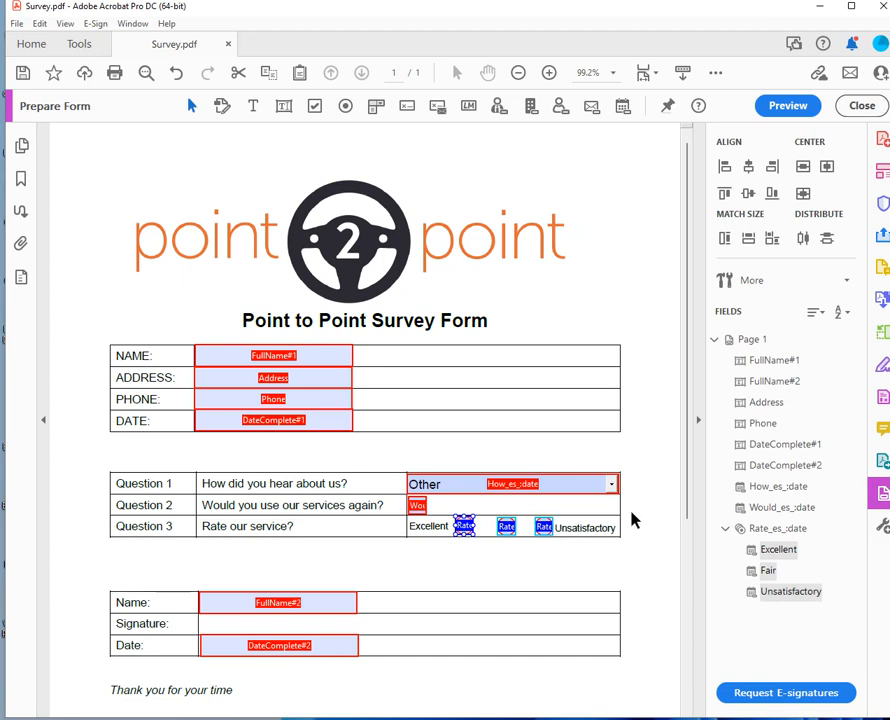
click(725, 193)
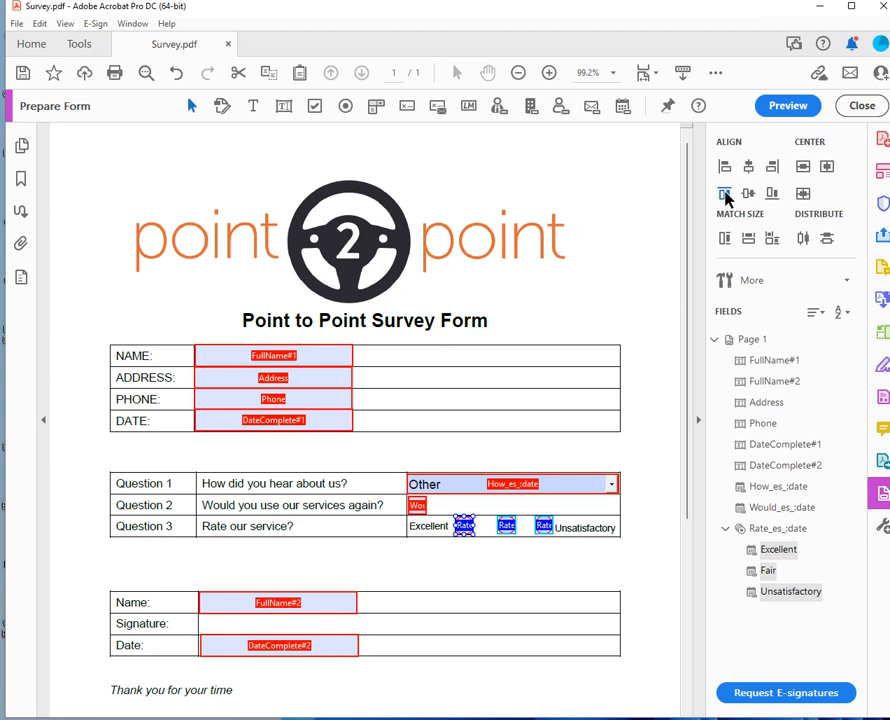
click(828, 241)
click(588, 564)
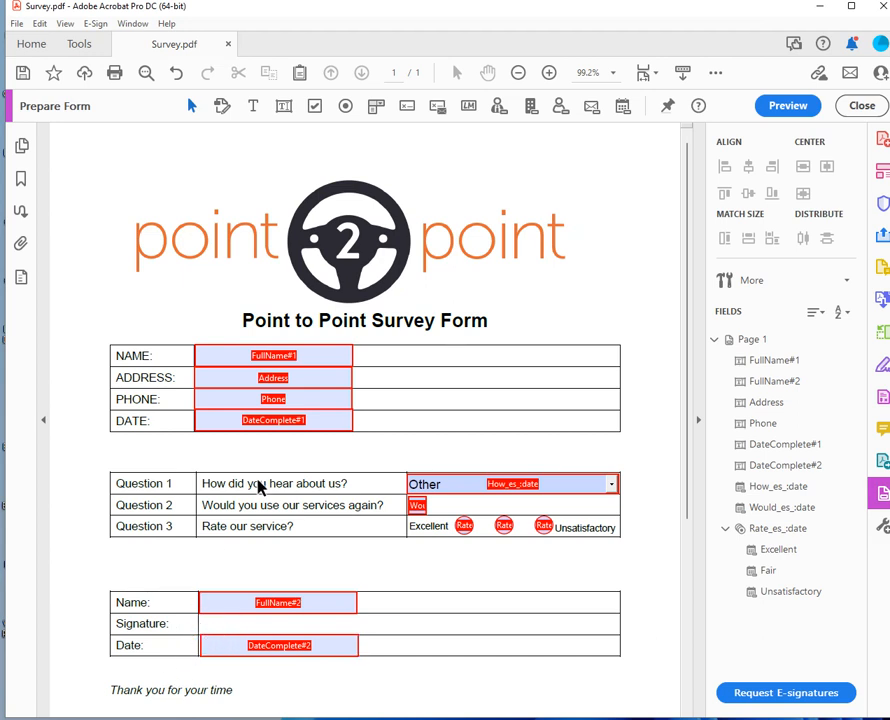
Add a signature field to the Signature row of the lower table and name it Signature
click(407, 113)
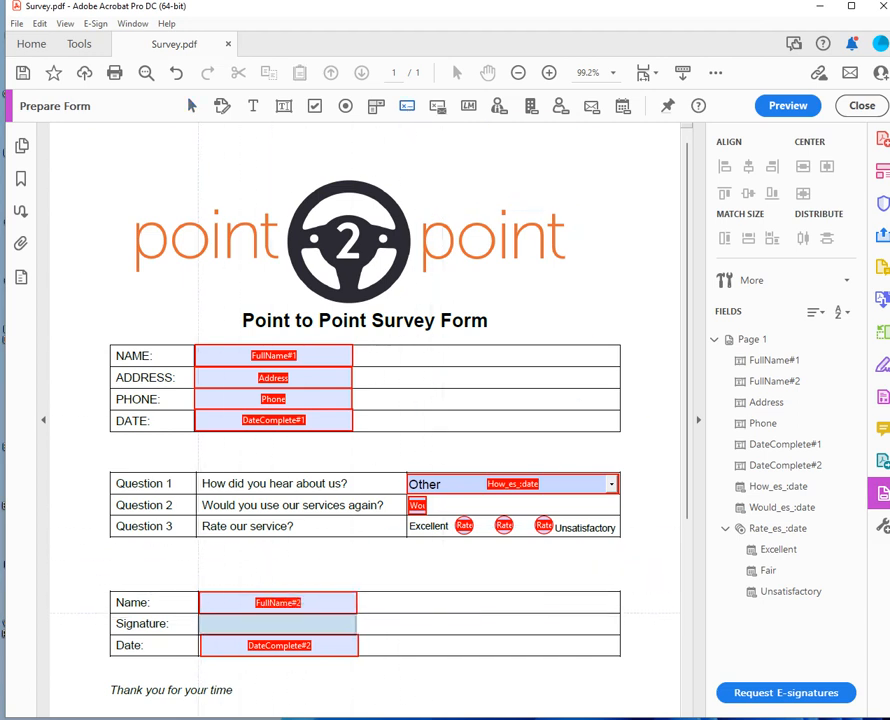
click(199, 614)
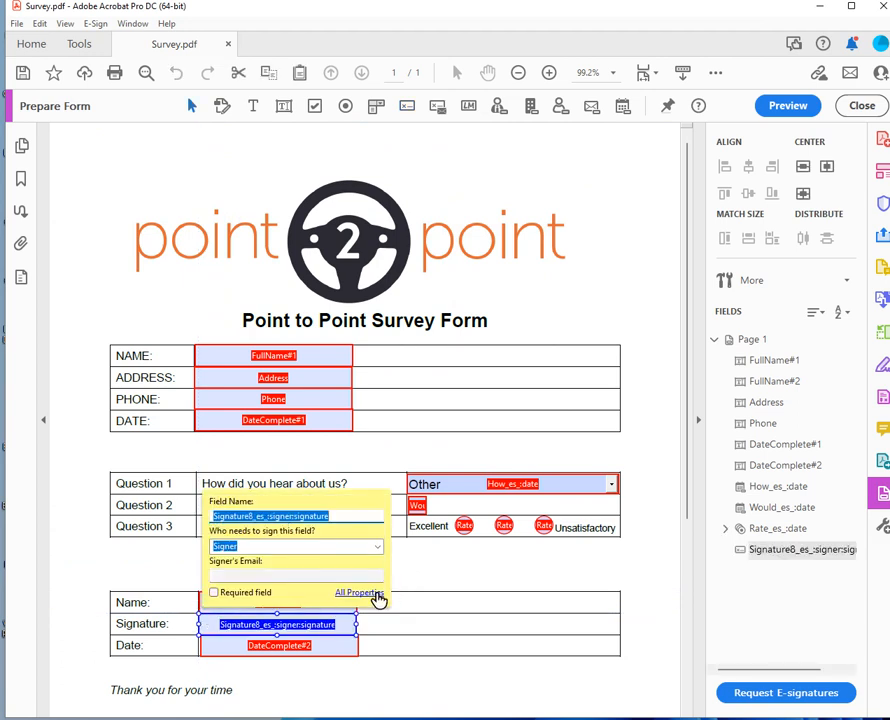
click(362, 594)
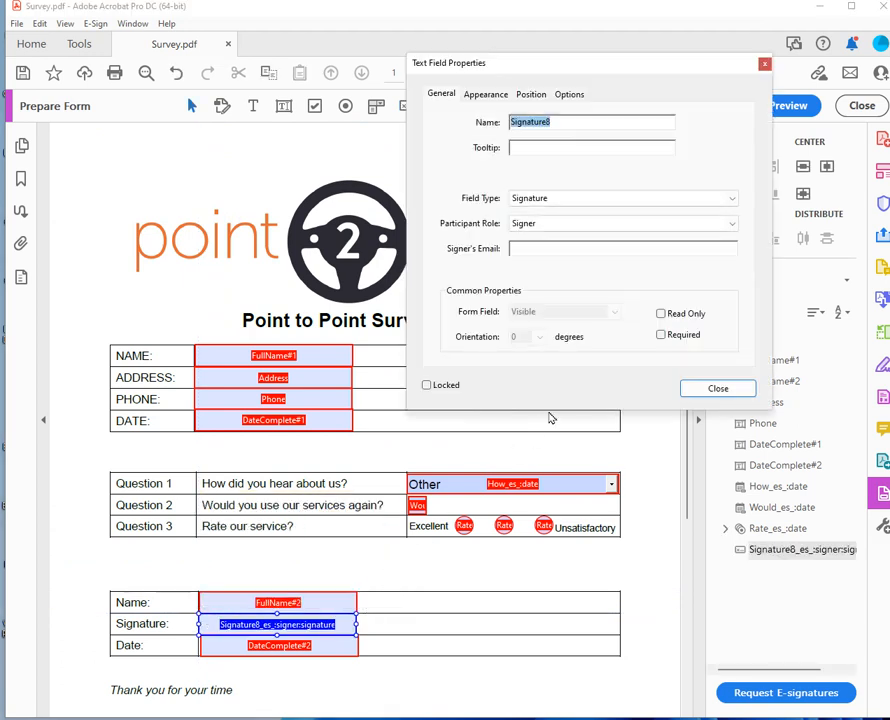
key(End)
key(BackSpace)
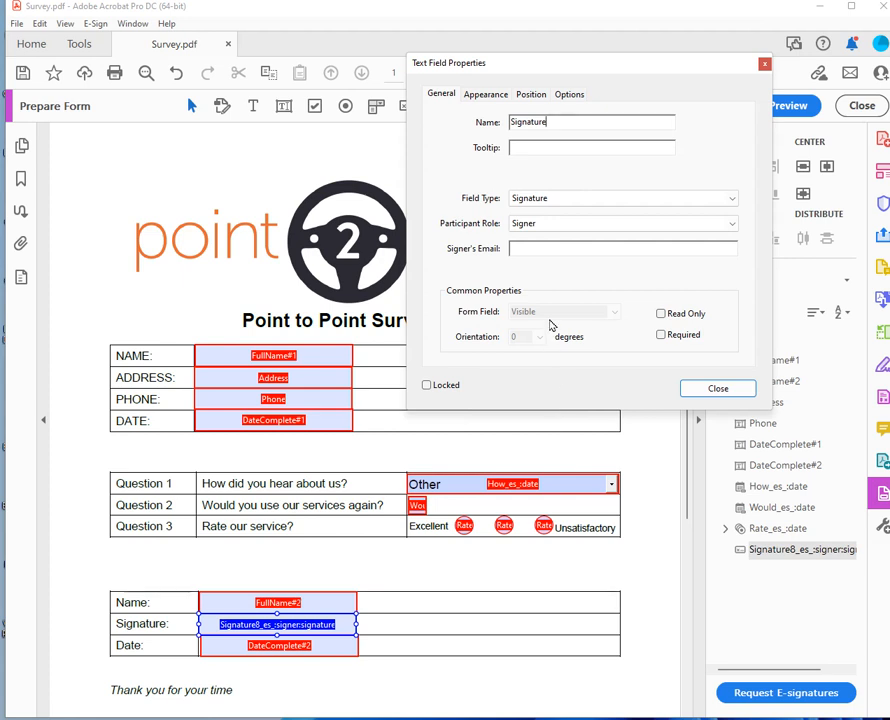
Give the signature field the tooltip "Add Signature Here" and make it required
click(545, 148)
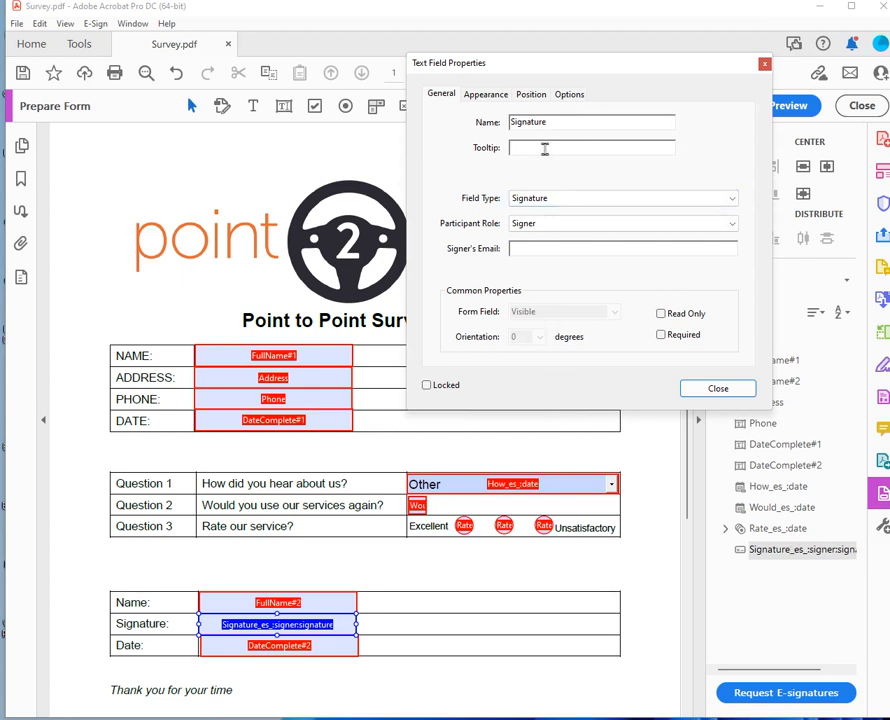
text(Add Signature Here)
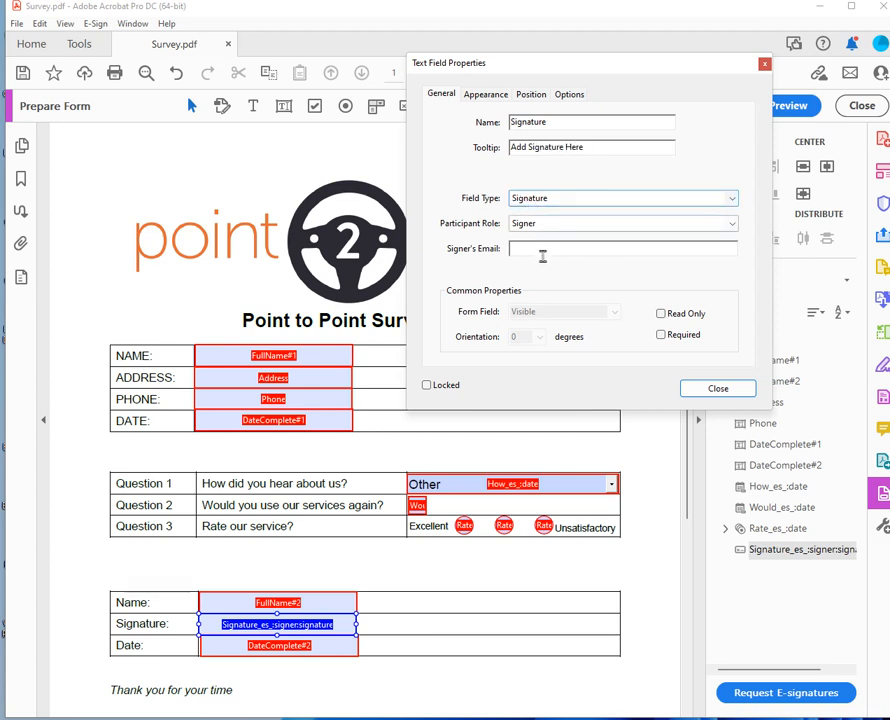
click(681, 337)
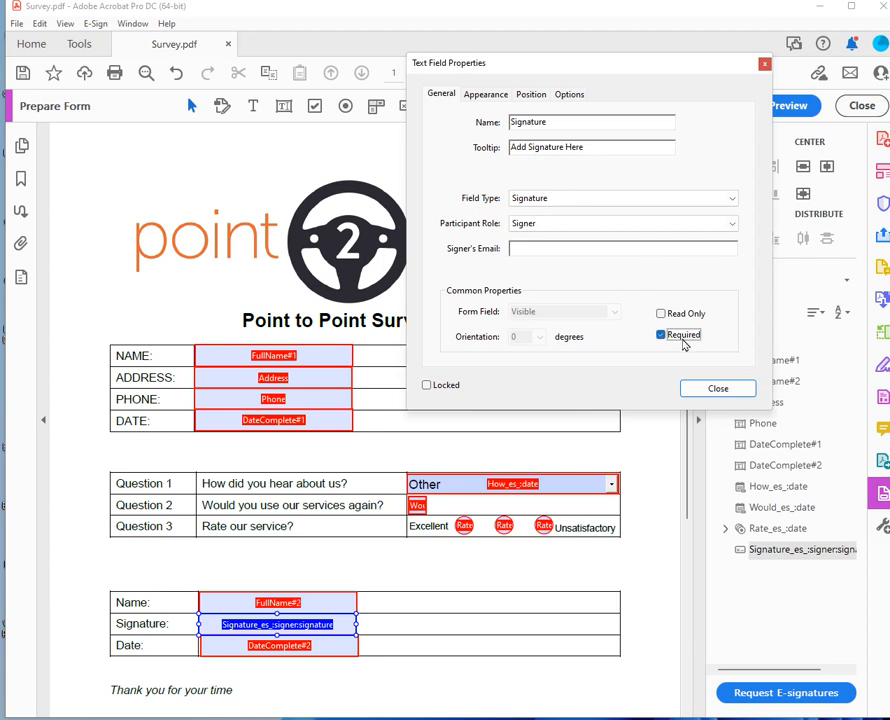
click(708, 390)
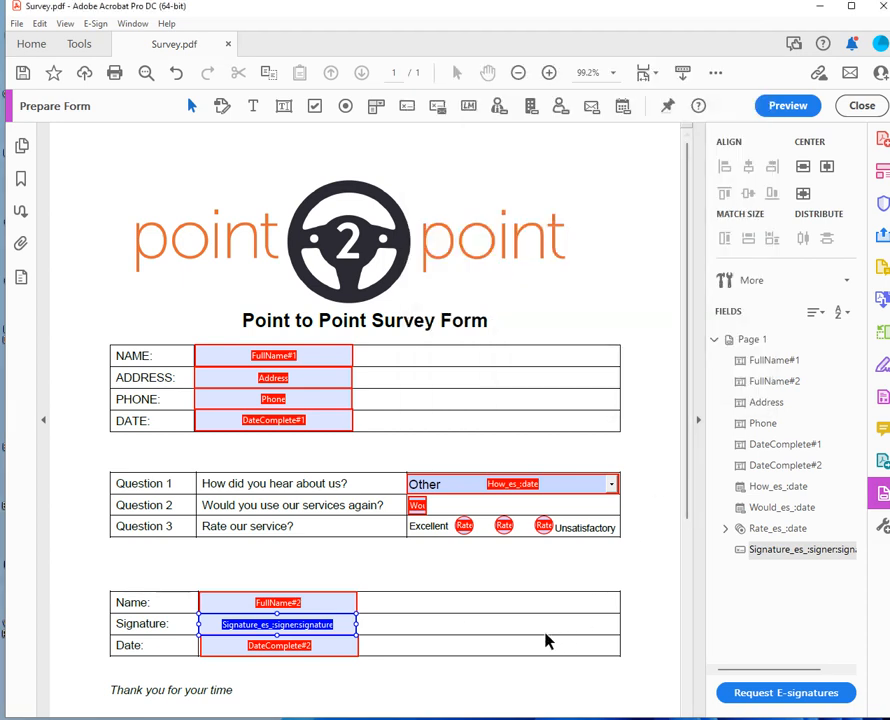
click(423, 635)
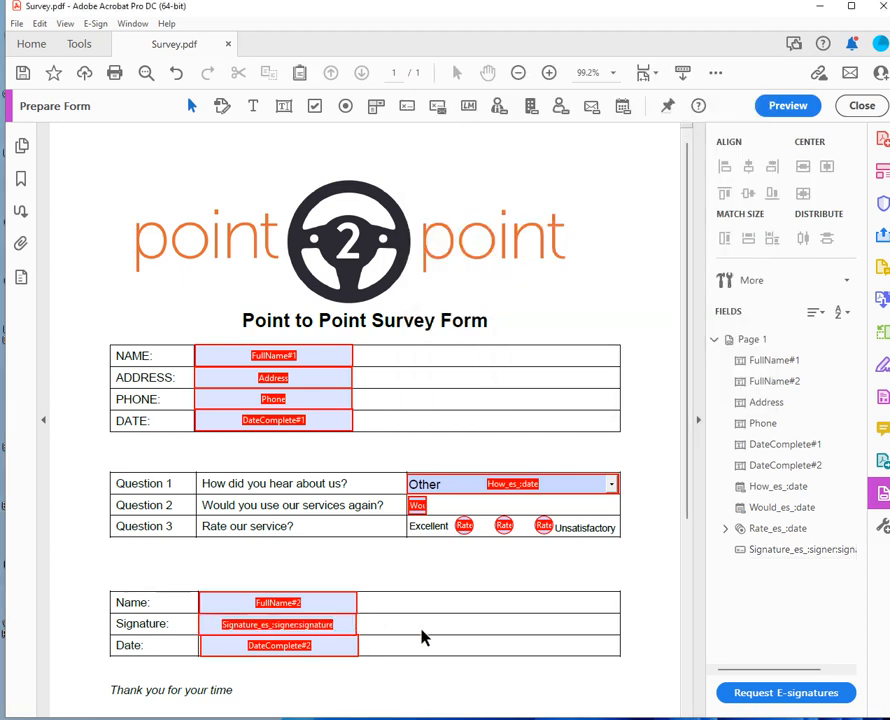
Nudge the lower table's date field into line, and align its Name, Signature and Date fields with one another
click(340, 648)
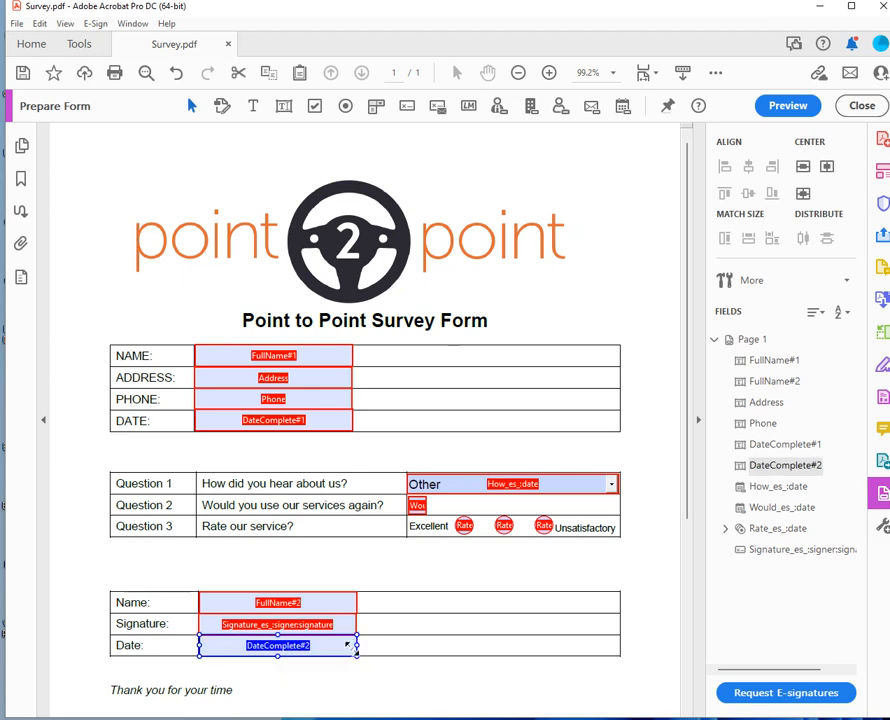
click(408, 648)
click(318, 604)
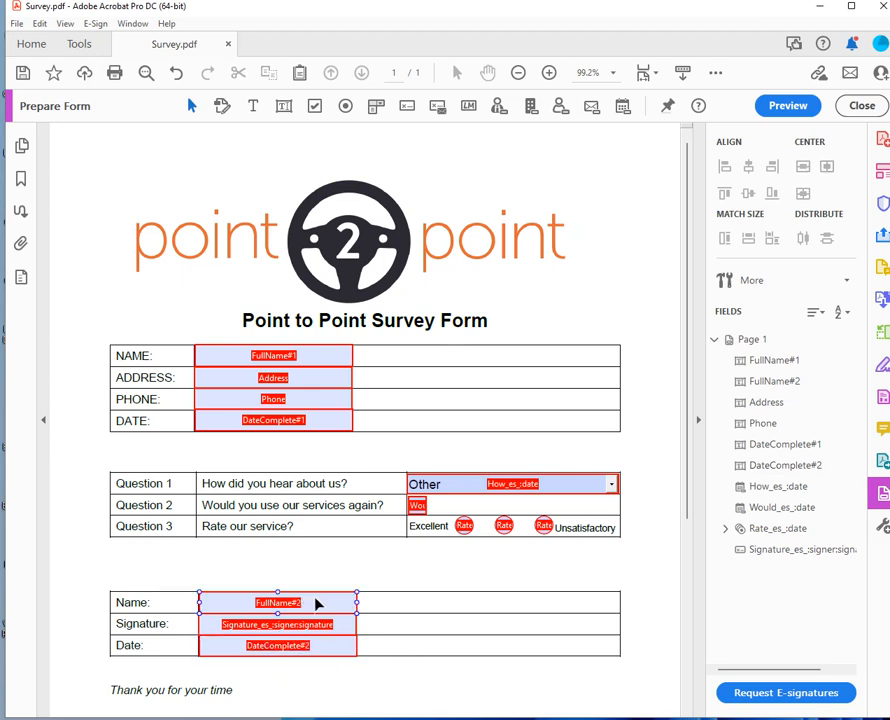
shift+click(345, 624)
shift+click(343, 645)
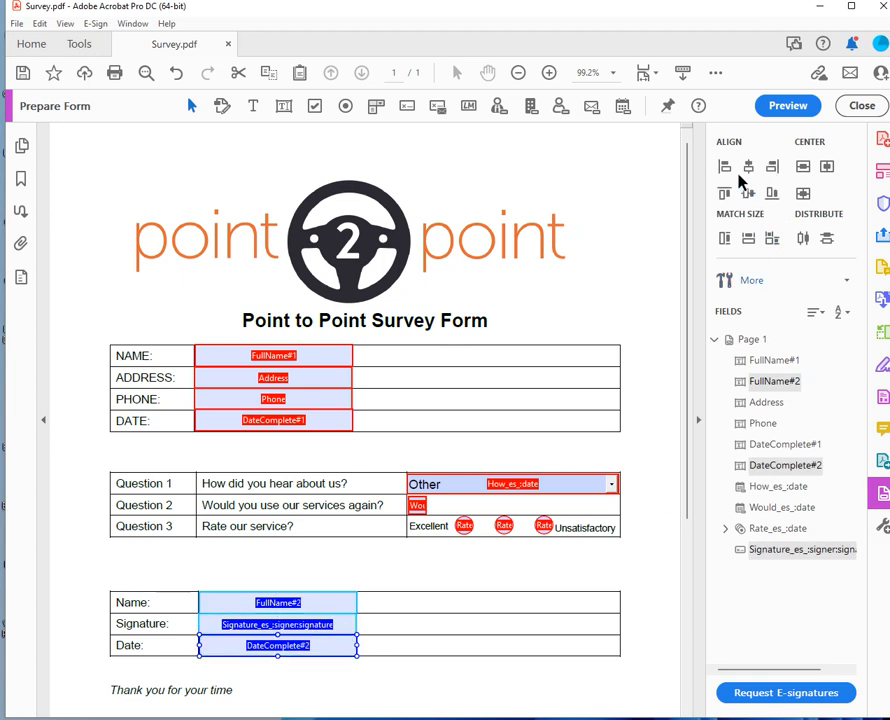
click(449, 659)
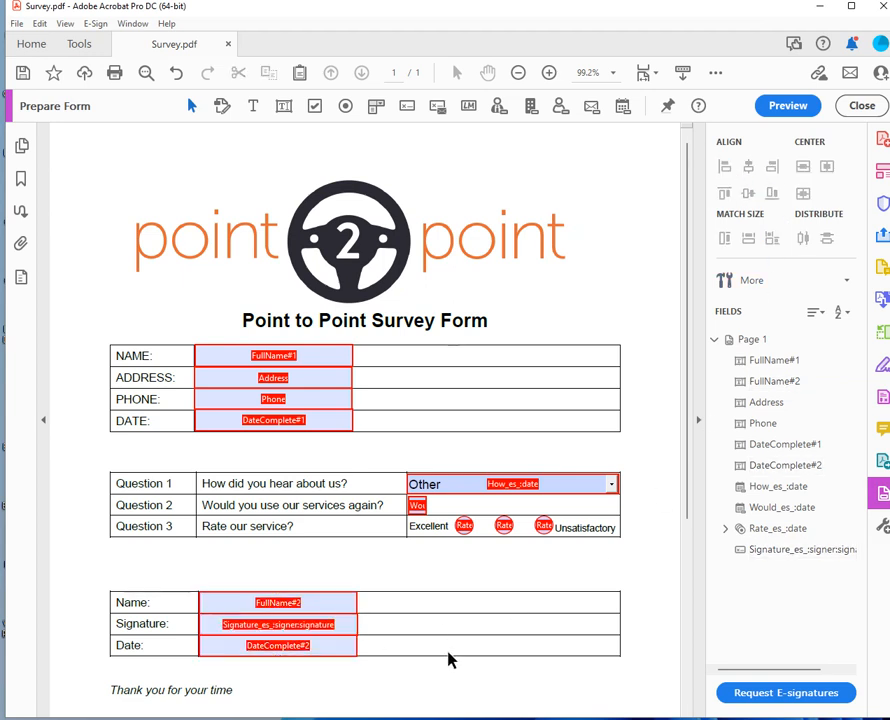
Match the widths of the Name, Signature and Date fields in the lower table
click(344, 605)
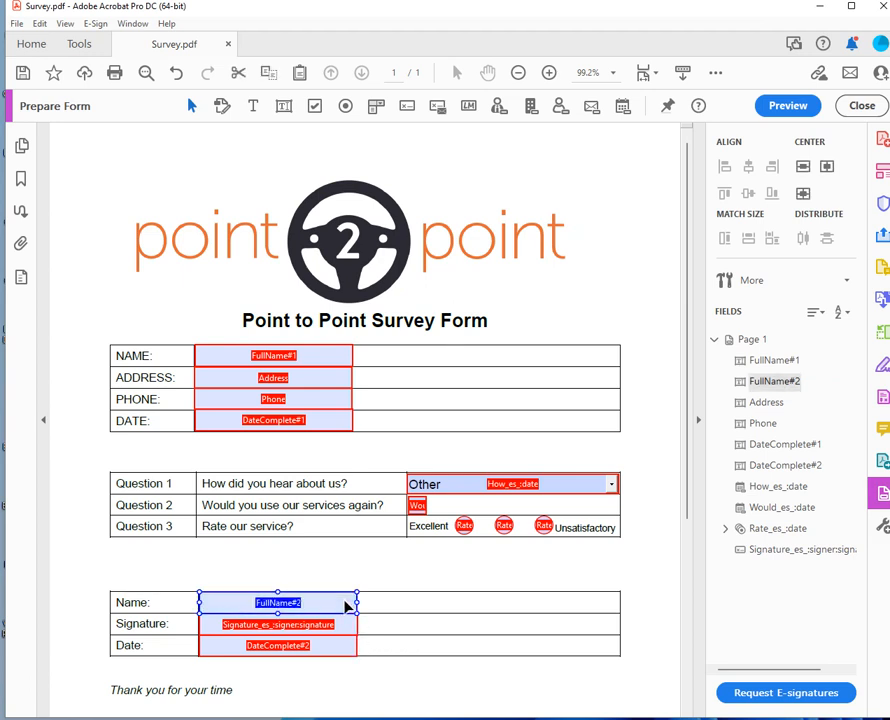
shift+click(344, 626)
shift+click(350, 646)
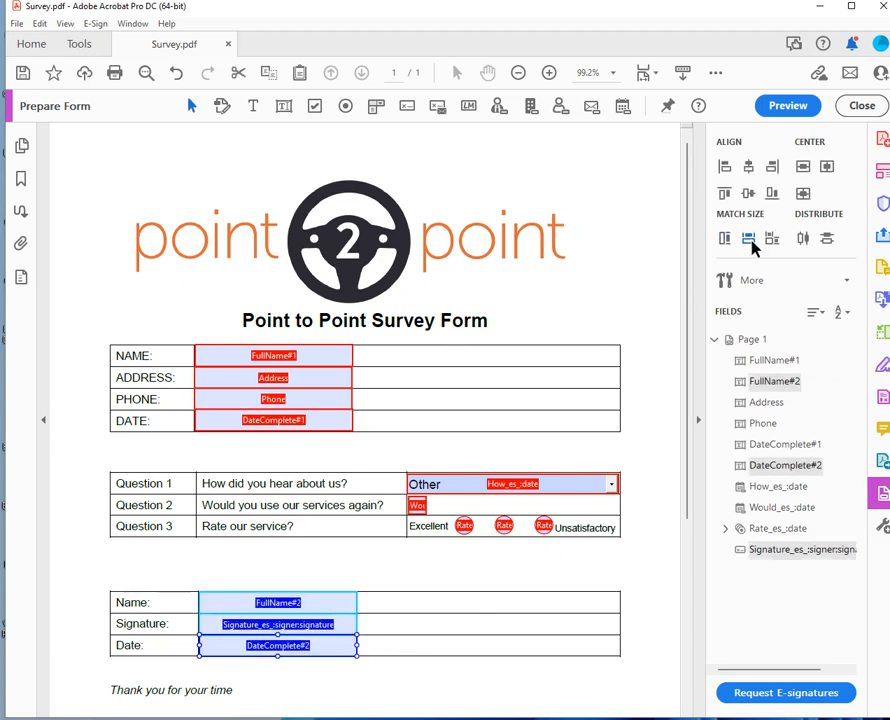
click(447, 630)
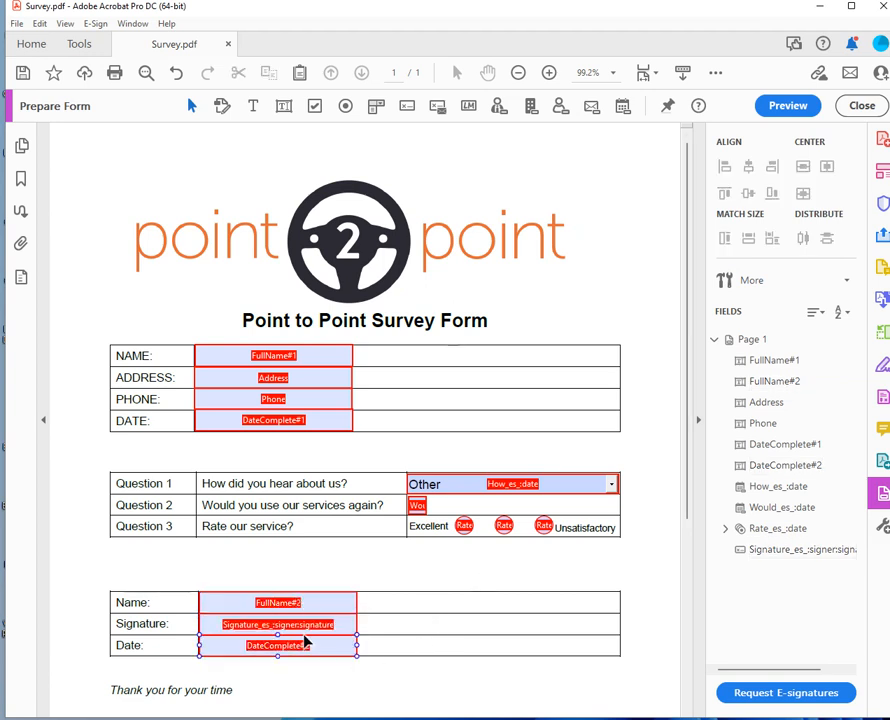
Line up the Name, Address, Phone and Date fields of the upper table with one another
click(334, 359)
shift+click(332, 380)
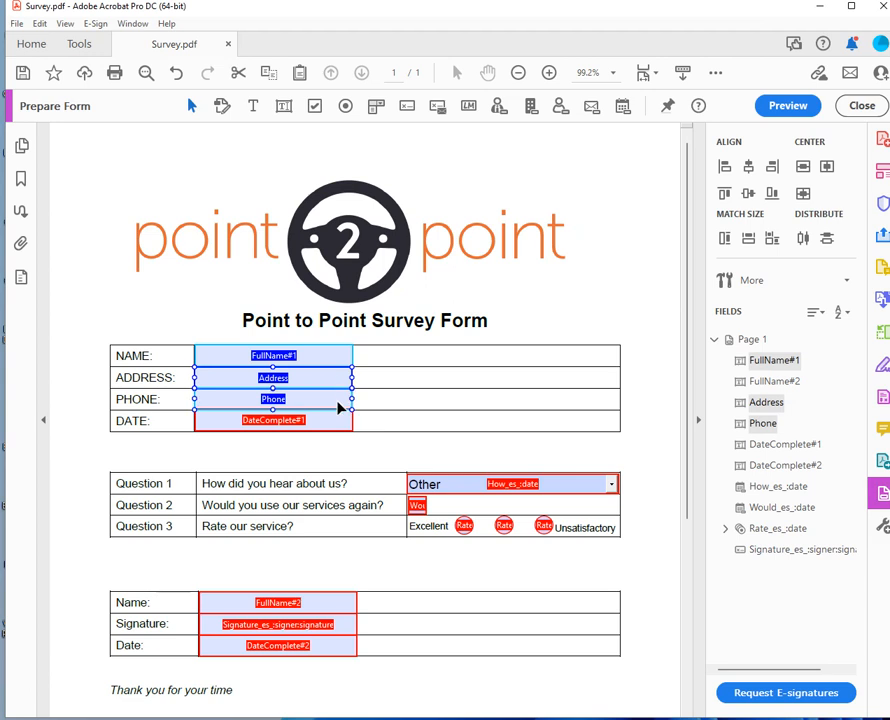
shift+click(345, 418)
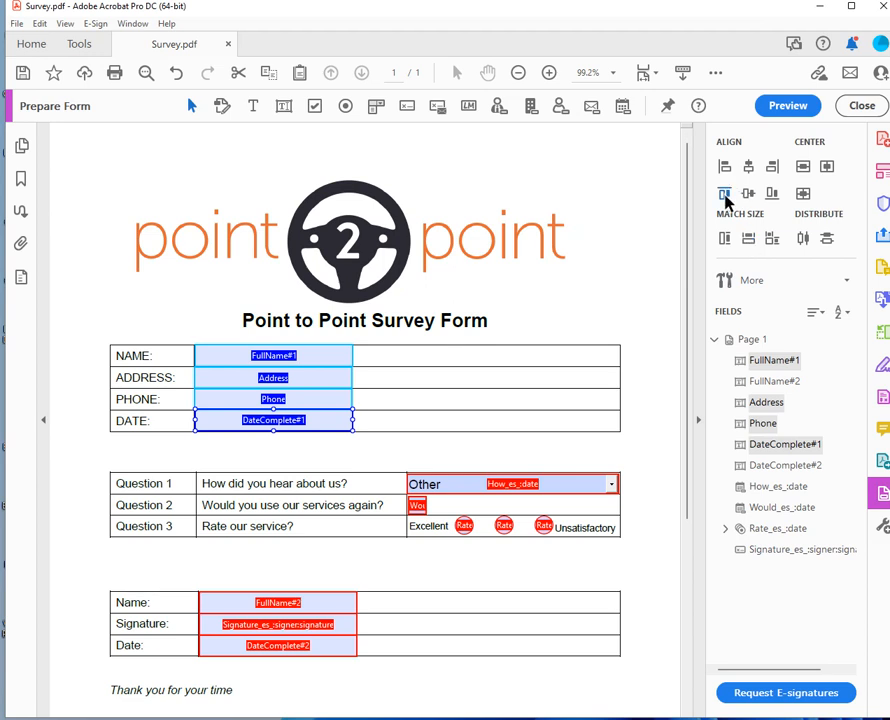
click(507, 382)
click(297, 407)
click(523, 513)
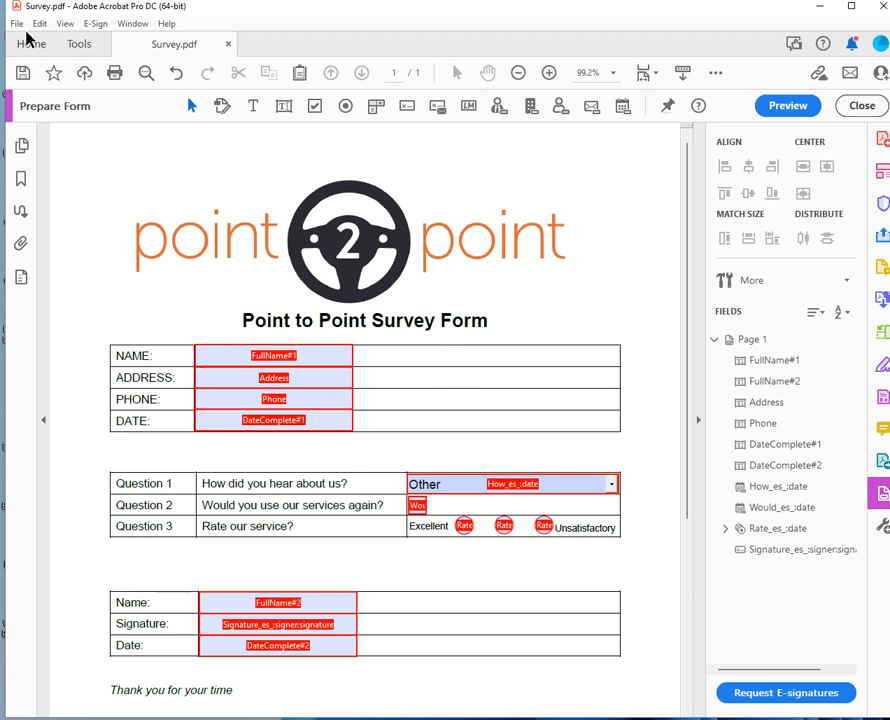
Save a copy of the form to the Desktop as SurveyForm
key(ctrl+shift+s)
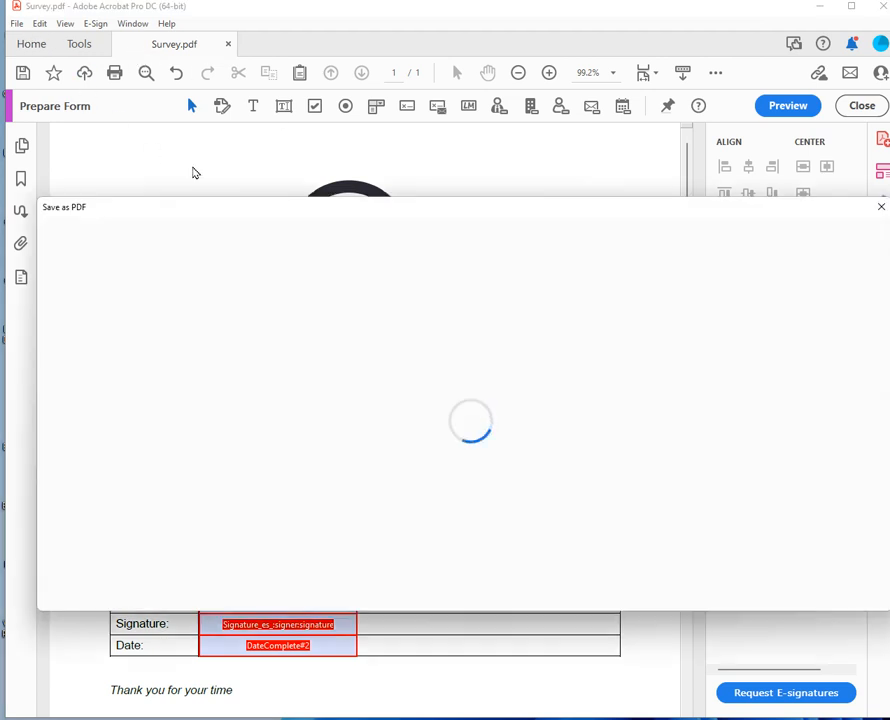
click(338, 452)
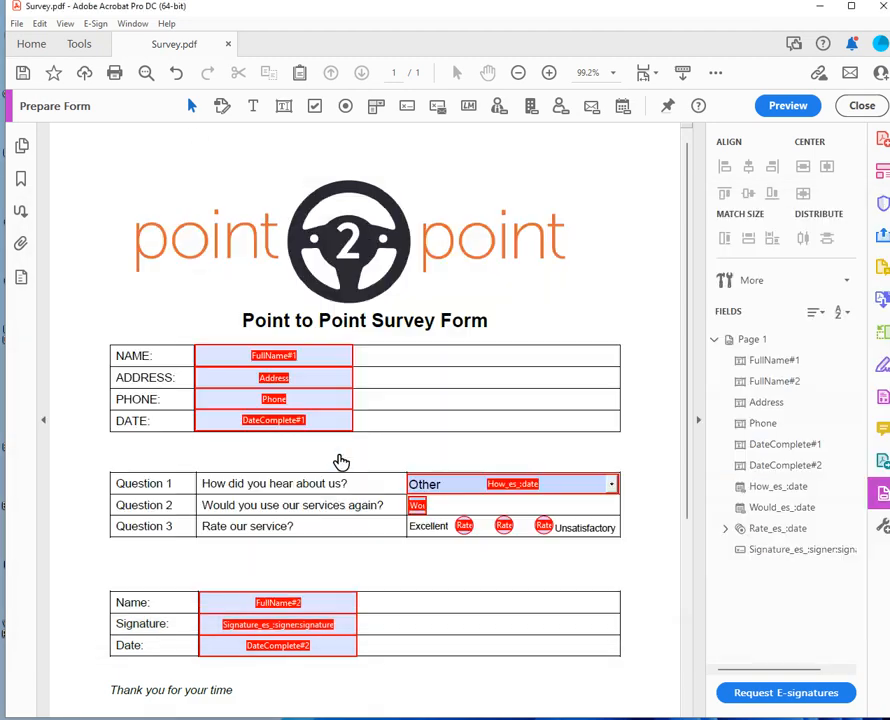
click(150, 338)
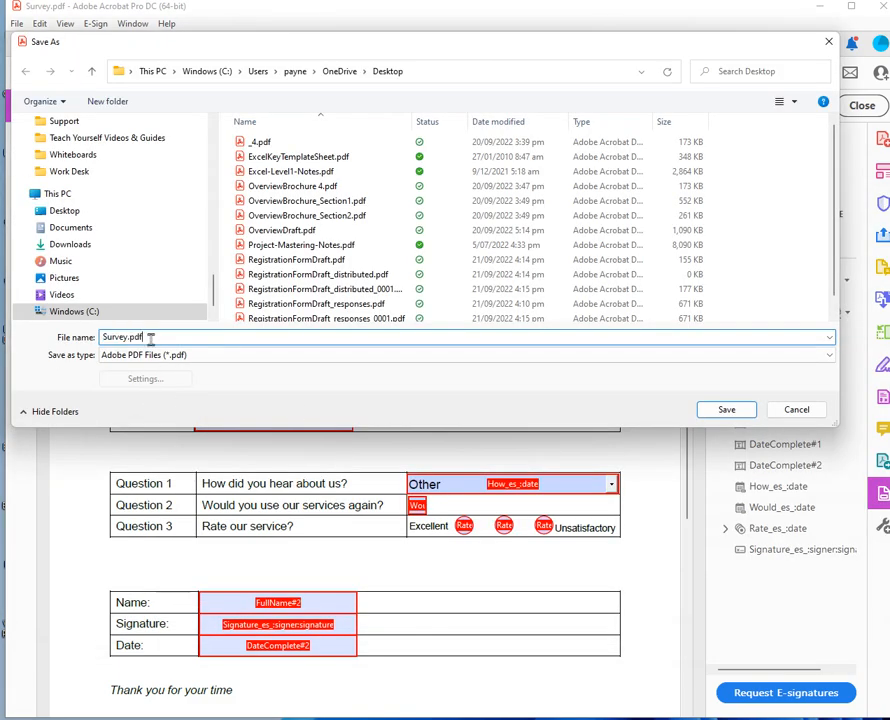
key(BackSpace)
key(BackSpace)
key(BackSpace)
key(BackSpace)
text(Form)
click(727, 409)
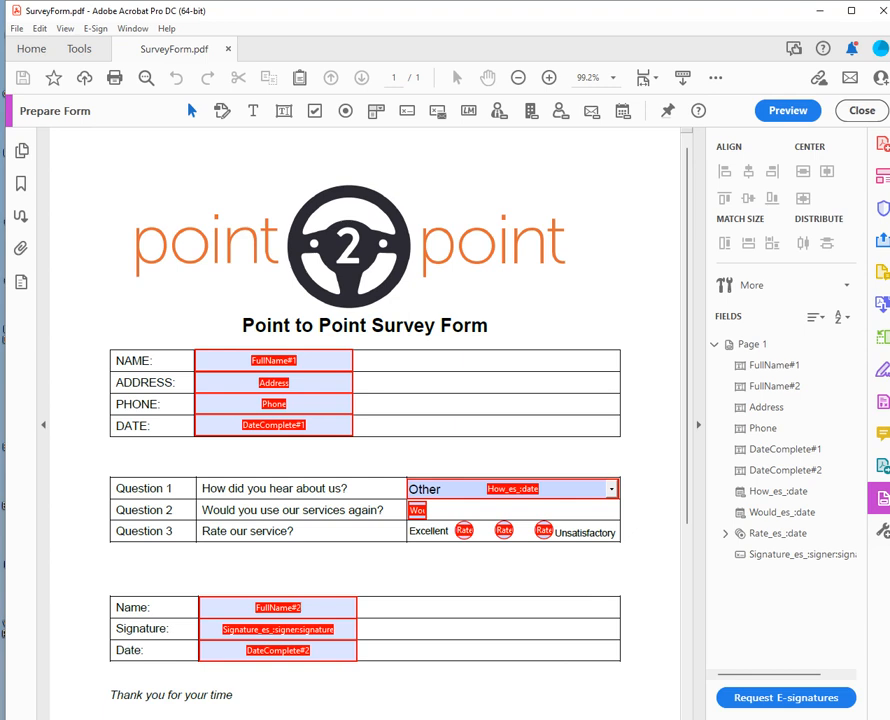
Open the saved survey form in Fill & Sign
scroll(529, 604, down, 2)
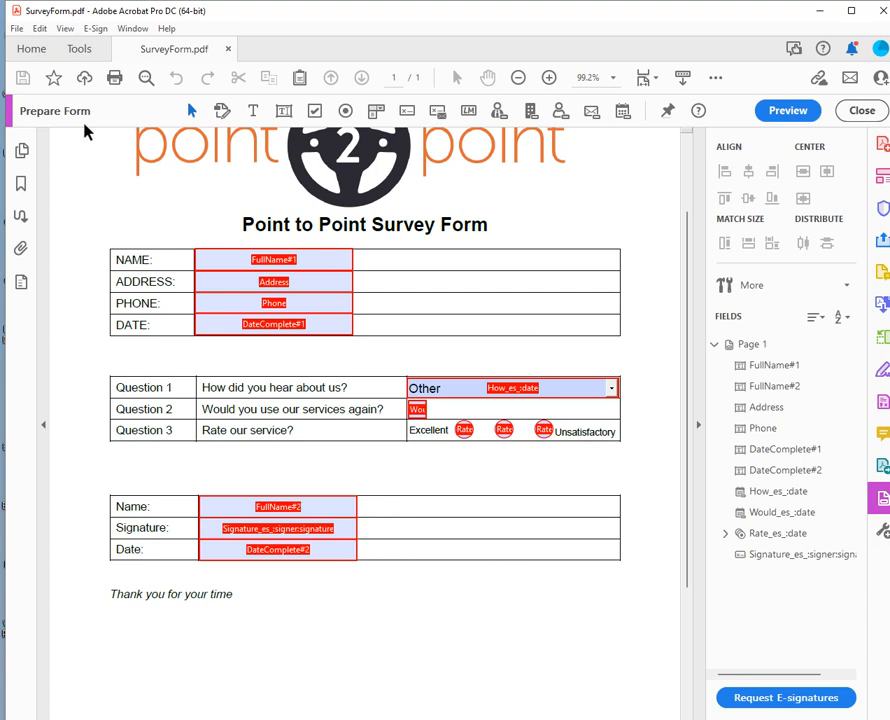
click(81, 50)
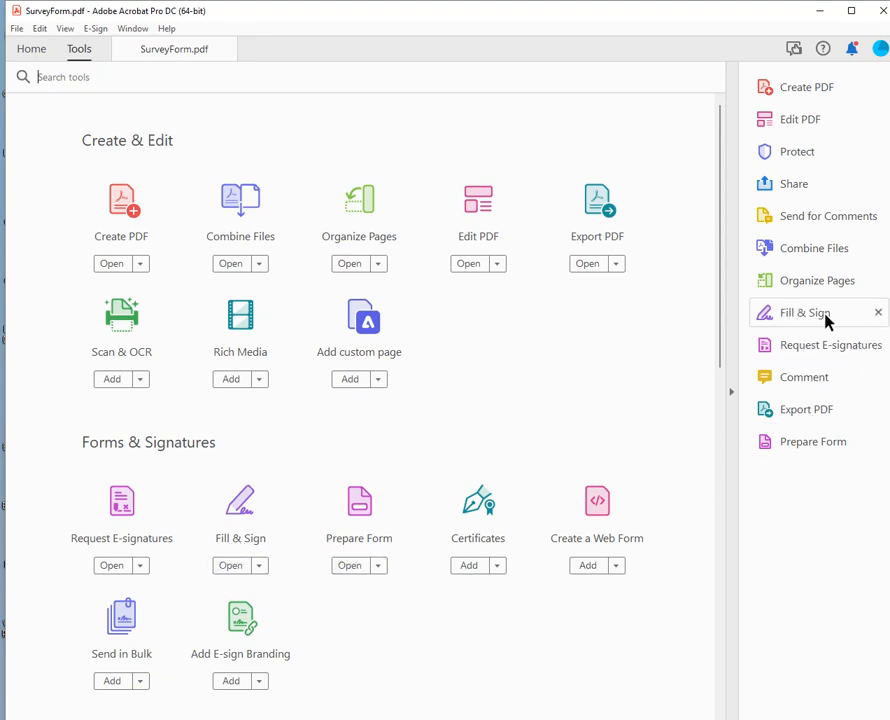
click(200, 58)
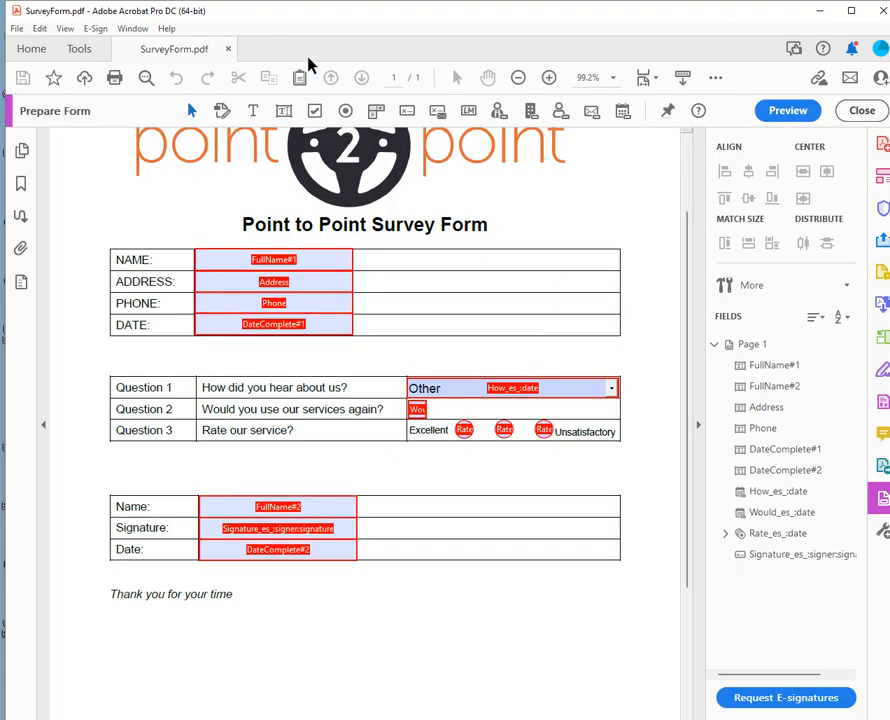
click(883, 372)
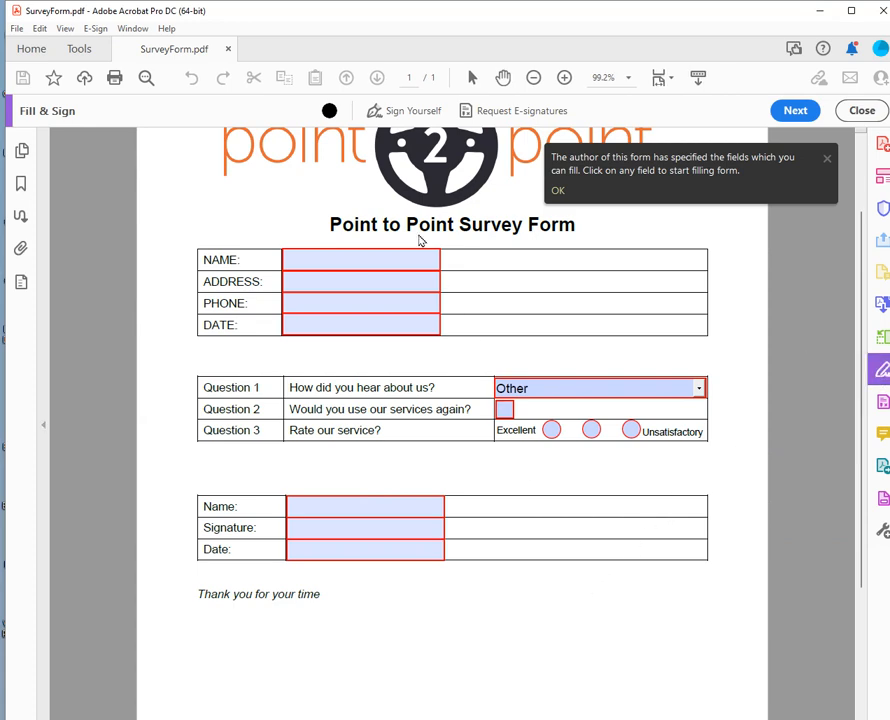
Remove all previously saved signatures and create a new hand-drawn signature with Save signature enabled
click(414, 112)
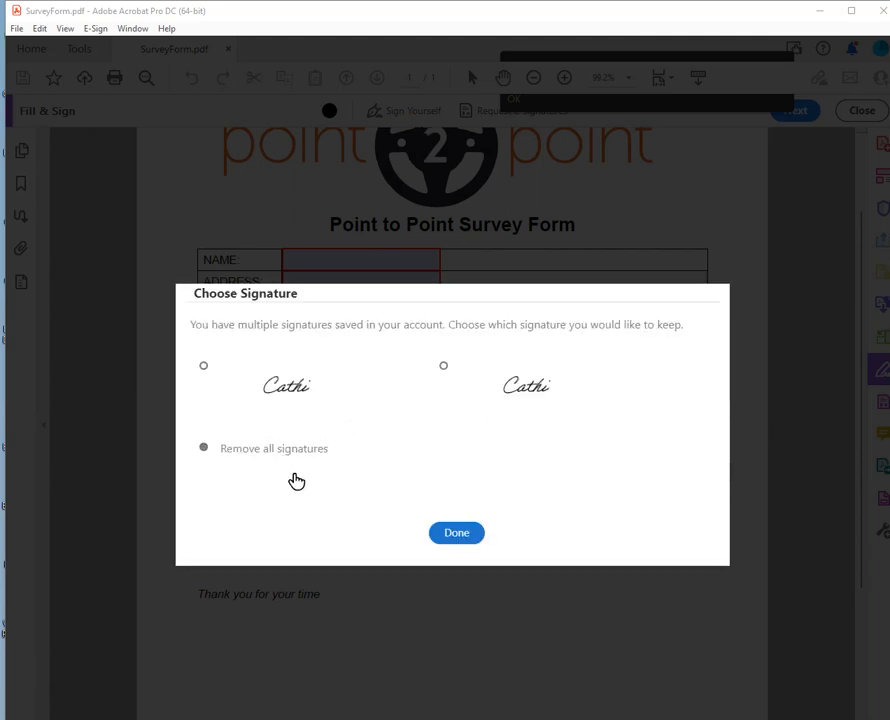
click(456, 536)
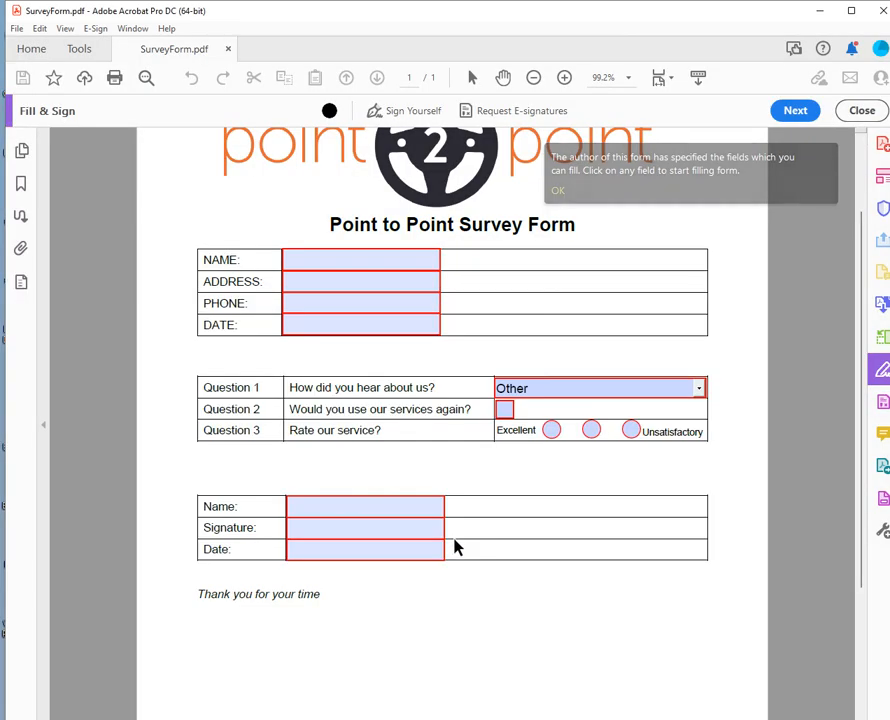
click(410, 114)
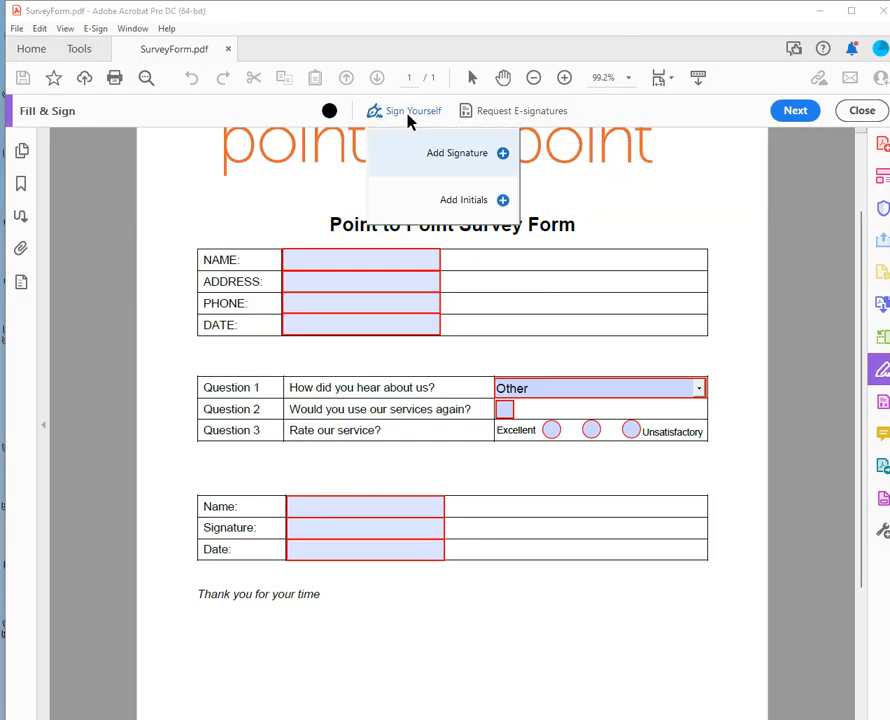
click(471, 168)
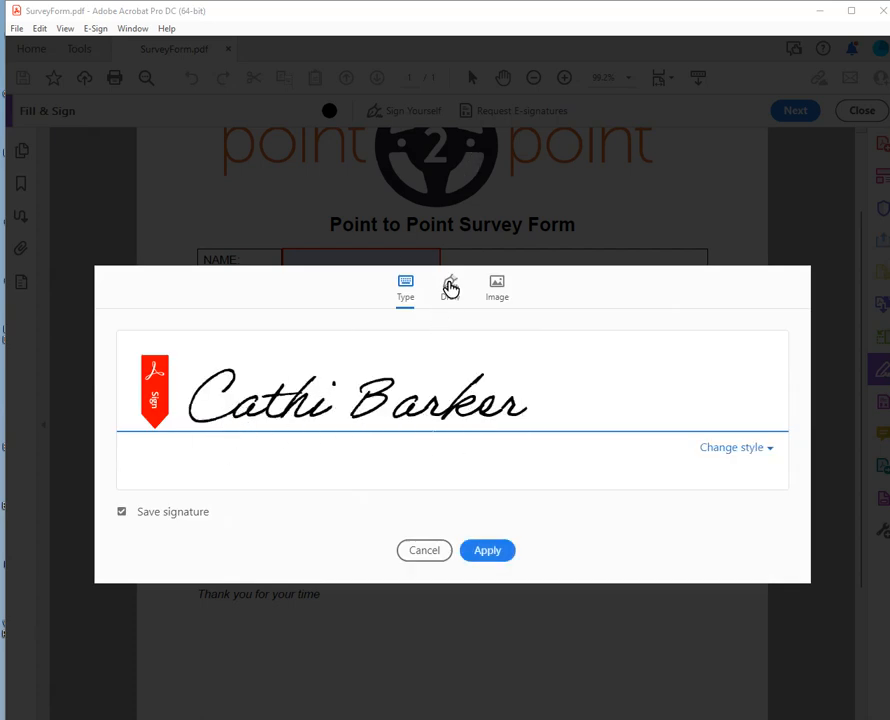
click(450, 288)
mouse_move(216, 432)
mouse_down()
mouse_move(346, 336)
mouse_move(312, 396)
mouse_move(322, 404)
mouse_move(360, 370)
mouse_move(396, 392)
mouse_move(388, 374)
mouse_up()
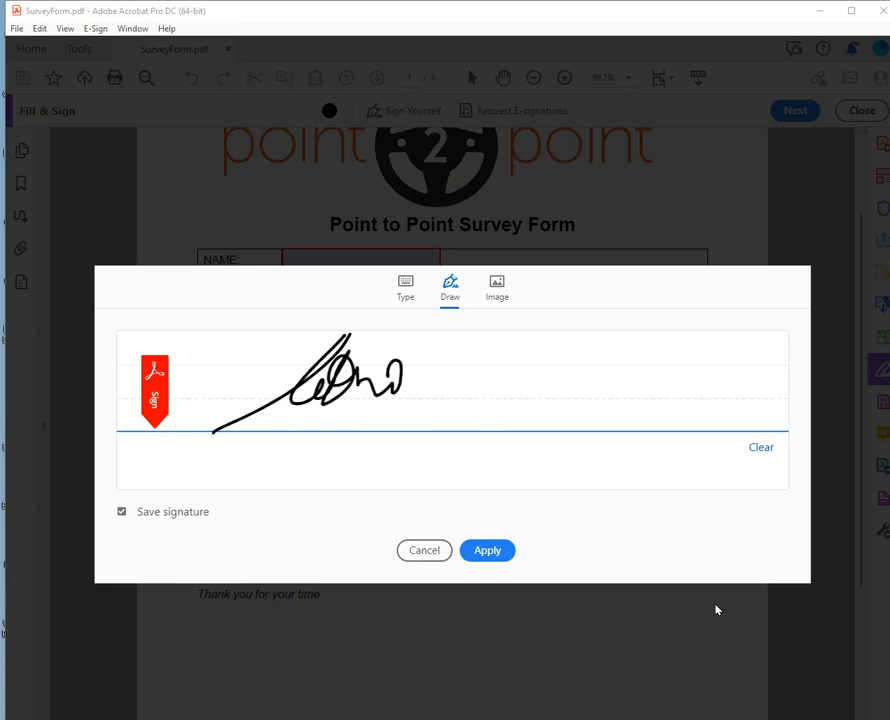
click(501, 553)
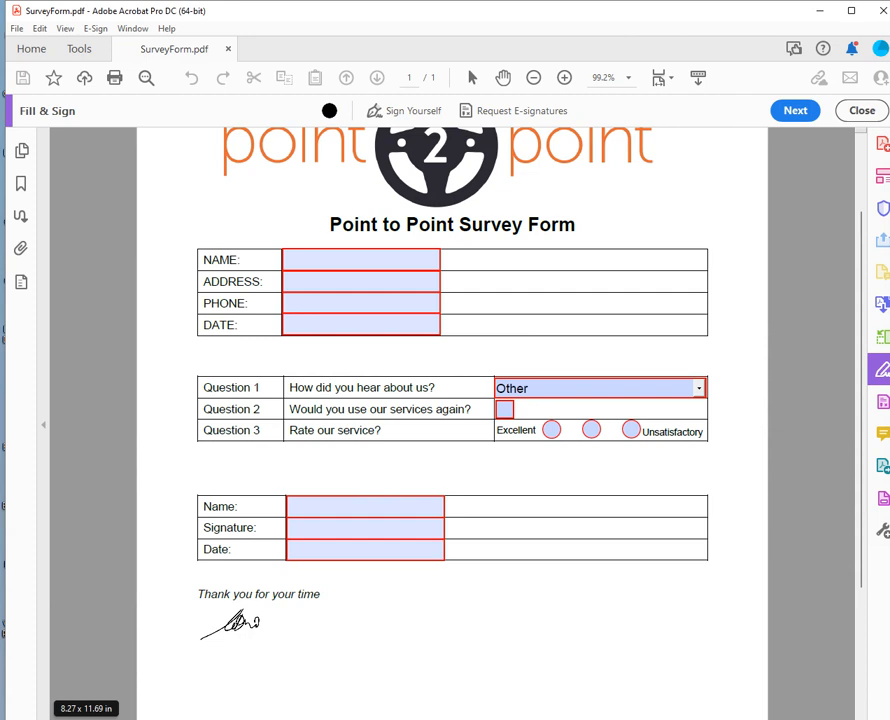
Place the drawn signature below the "Thank you for your time" line, enlarge it to about double size and shift it slightly left
click(230, 625)
scroll(487, 630, down, 3)
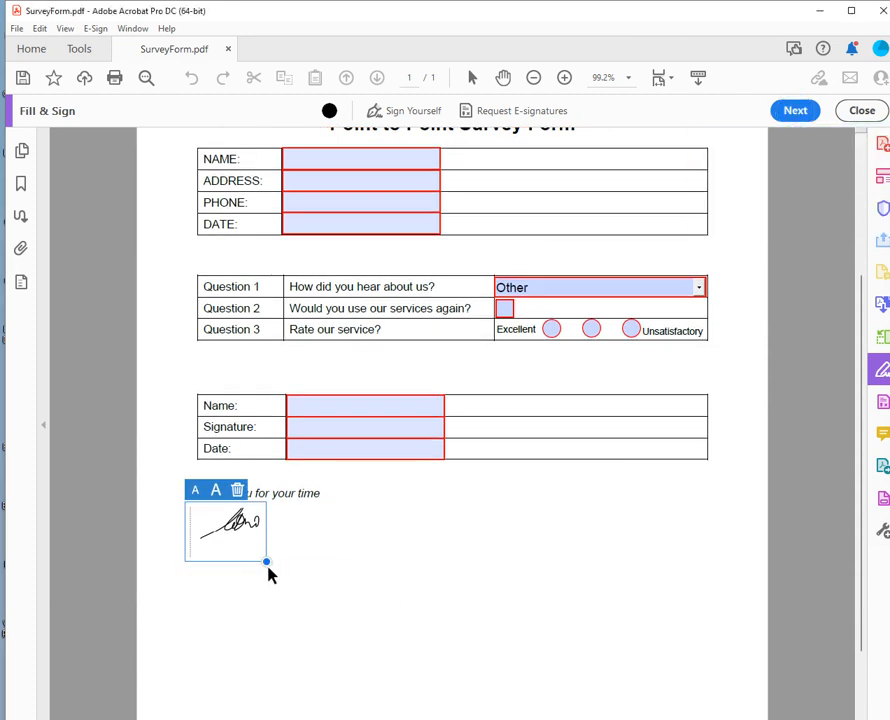
drag(265, 564, 356, 634)
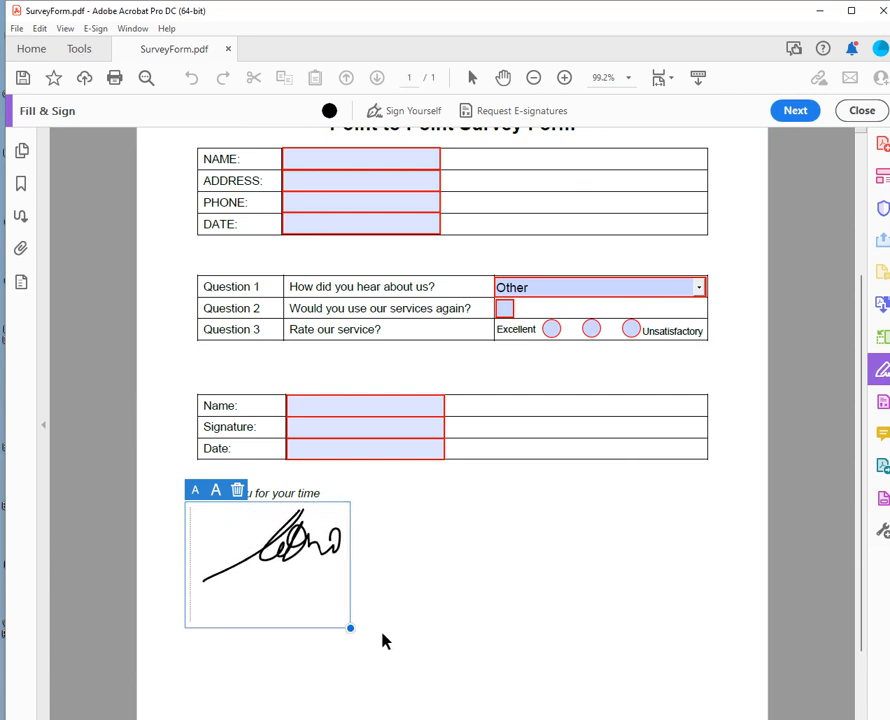
drag(332, 568, 303, 570)
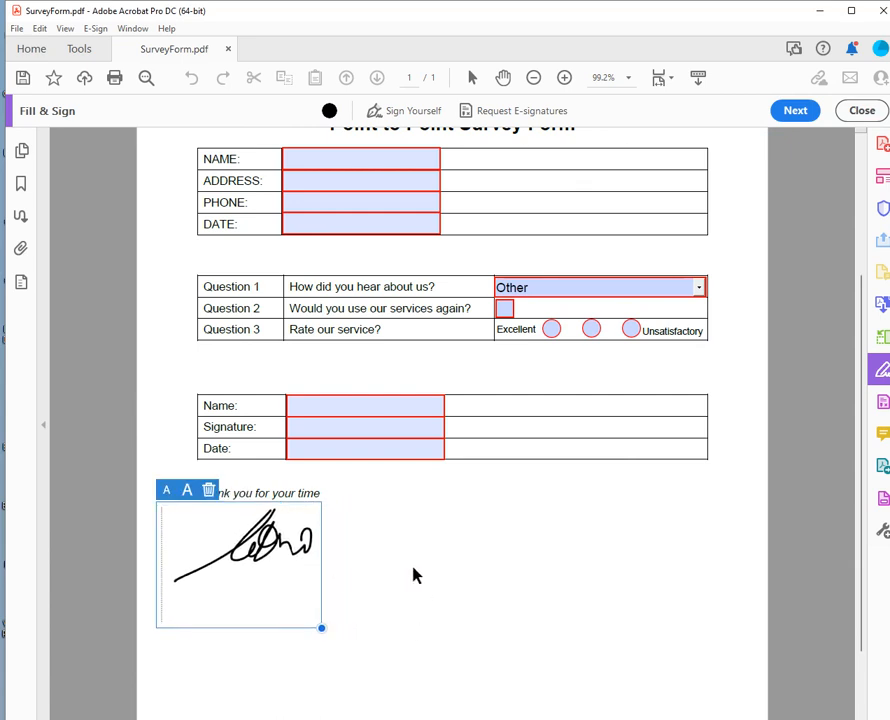
click(416, 575)
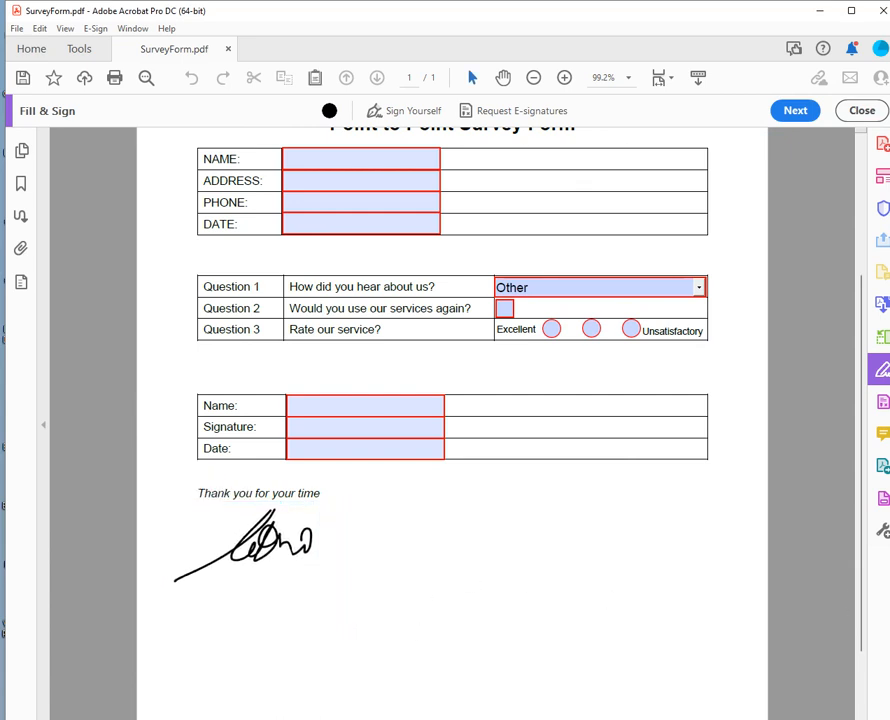
Check the stored signature's removal option, leave it in place, and save the signed survey form
click(401, 116)
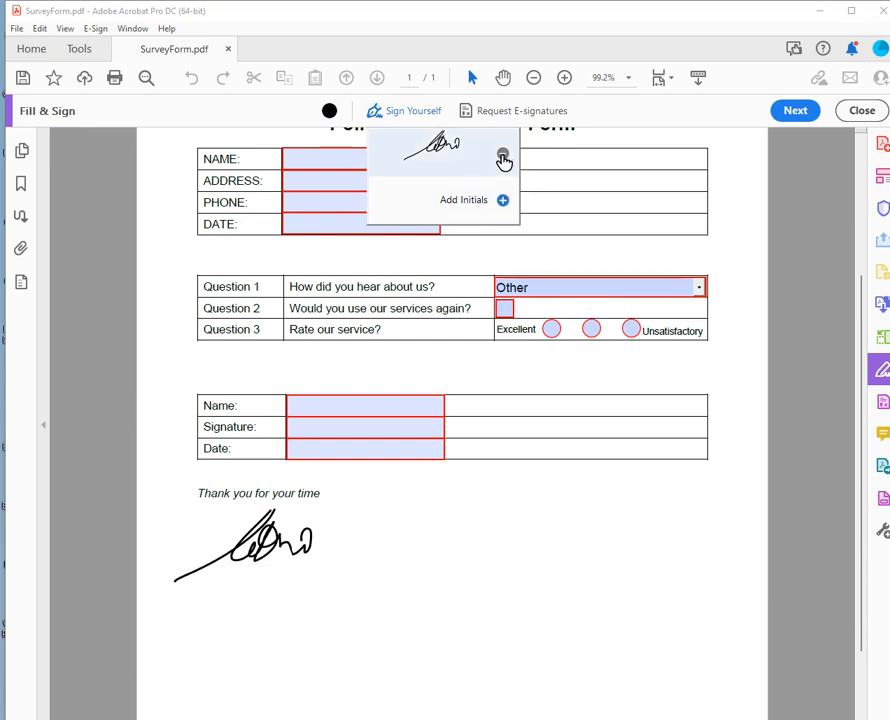
click(450, 613)
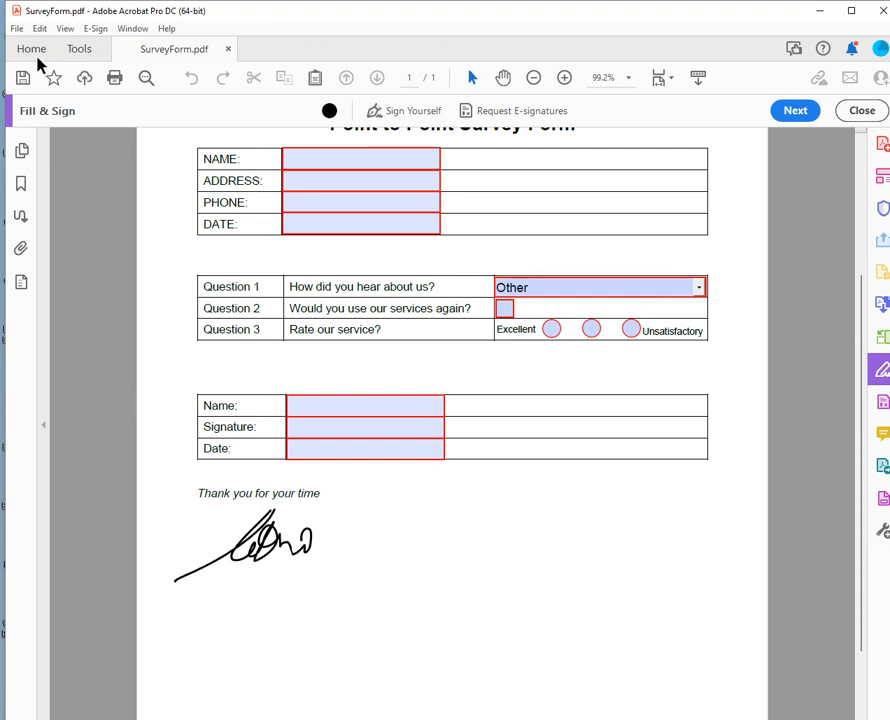
click(21, 77)
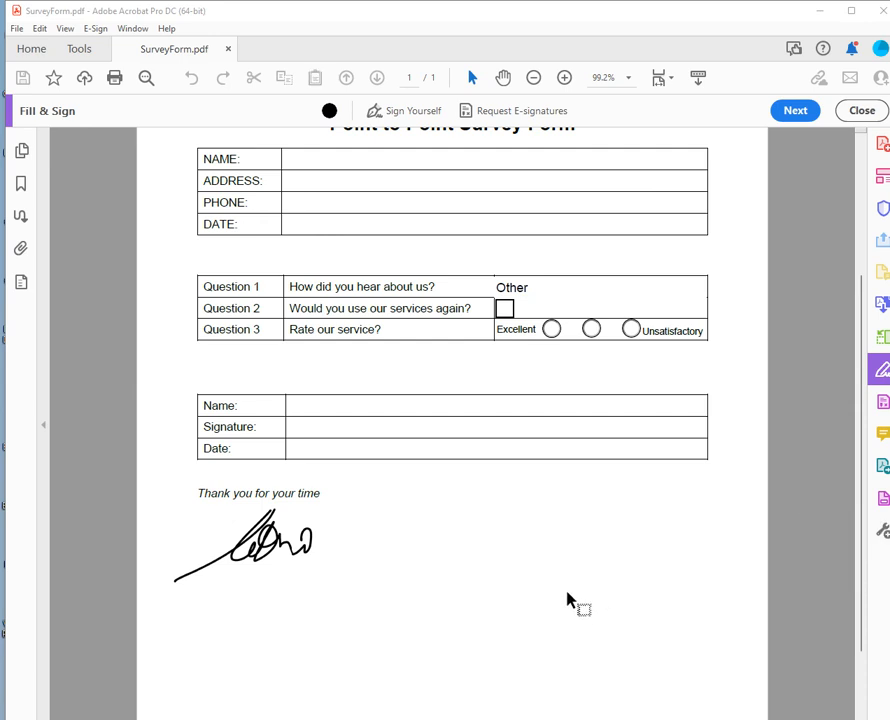
Start an e-signature request from Prepare Form and add the signer's e-mail address from the suggested contacts
scroll(568, 600, up, 1)
scroll(568, 600, up, 2)
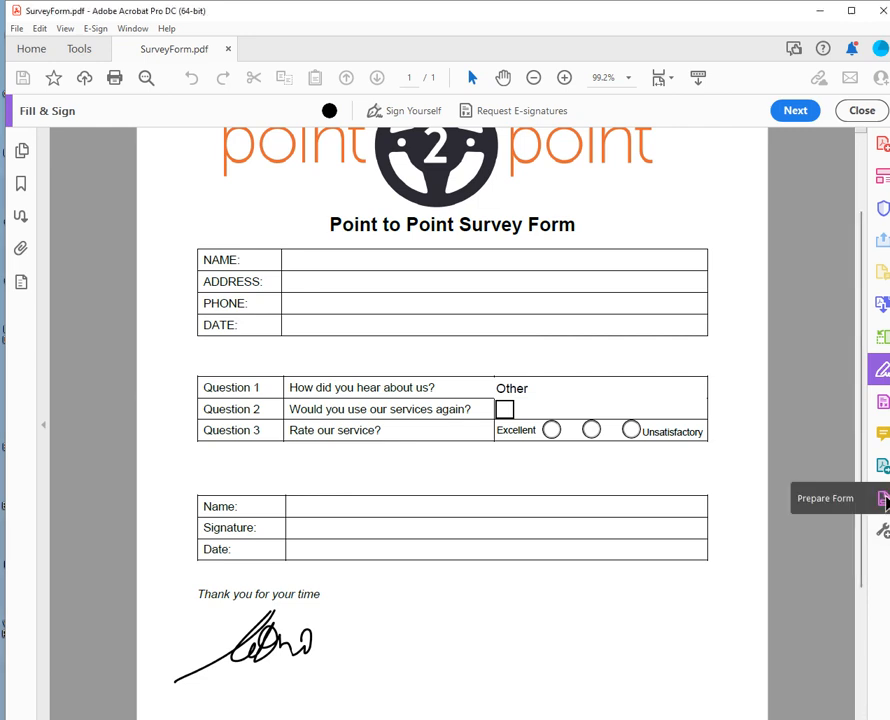
click(884, 500)
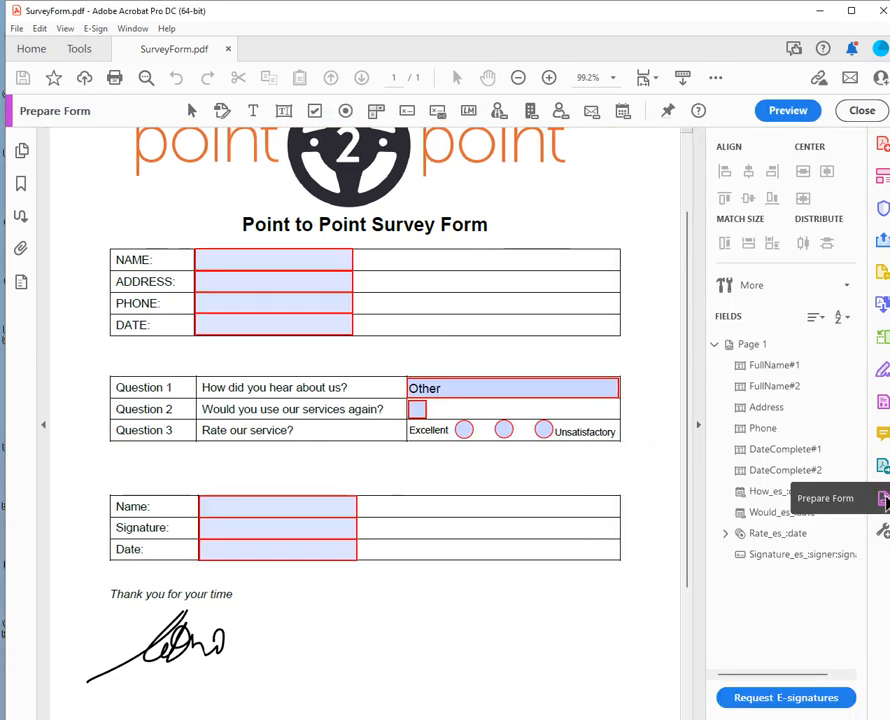
click(802, 706)
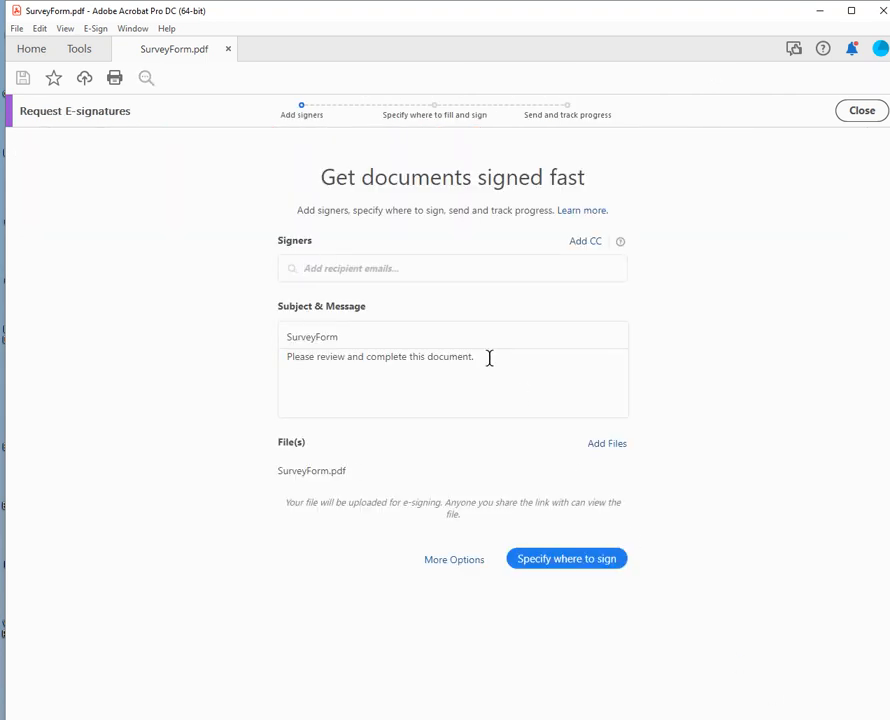
click(383, 267)
text(cathi)
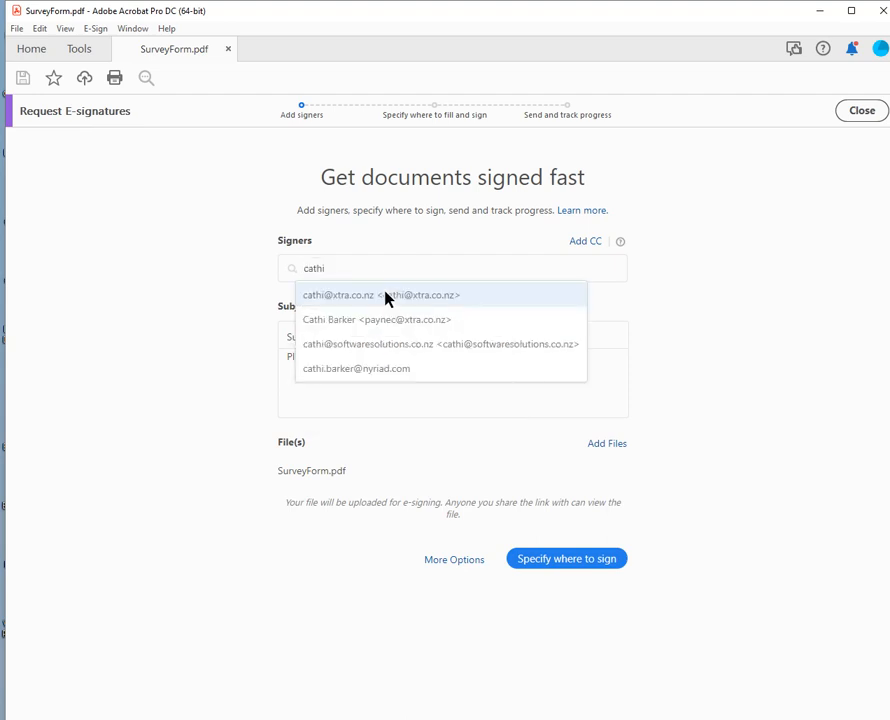
click(380, 345)
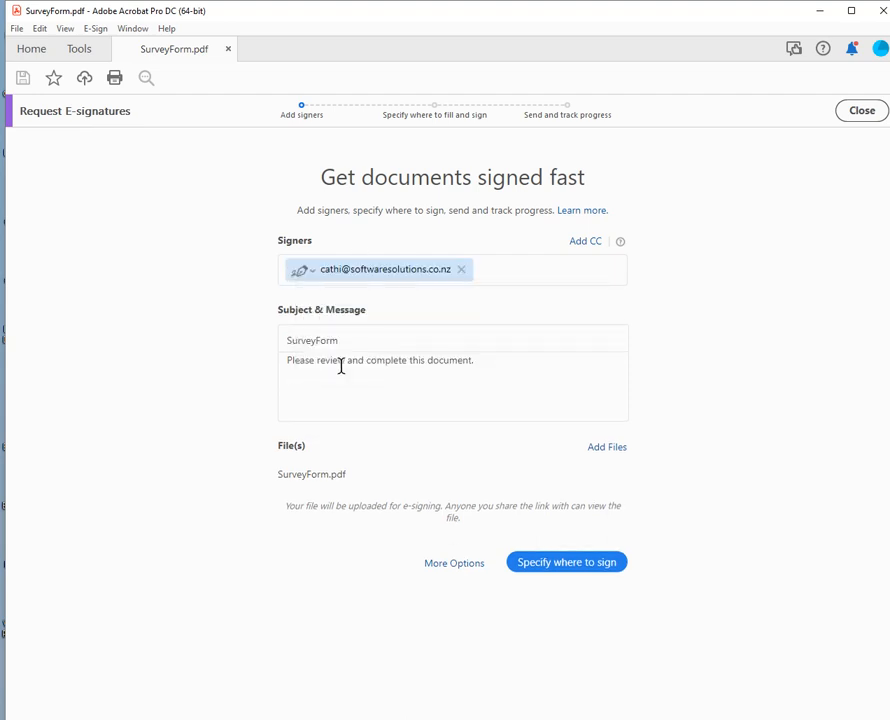
Keep the default message and existing form fields, and send SurveyForm for signature
click(484, 363)
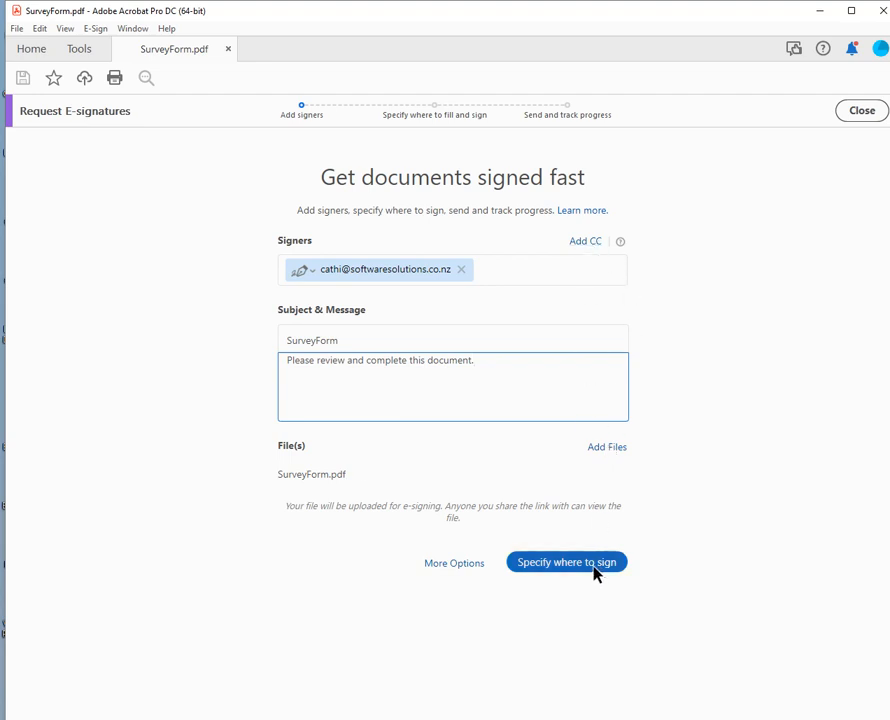
click(566, 562)
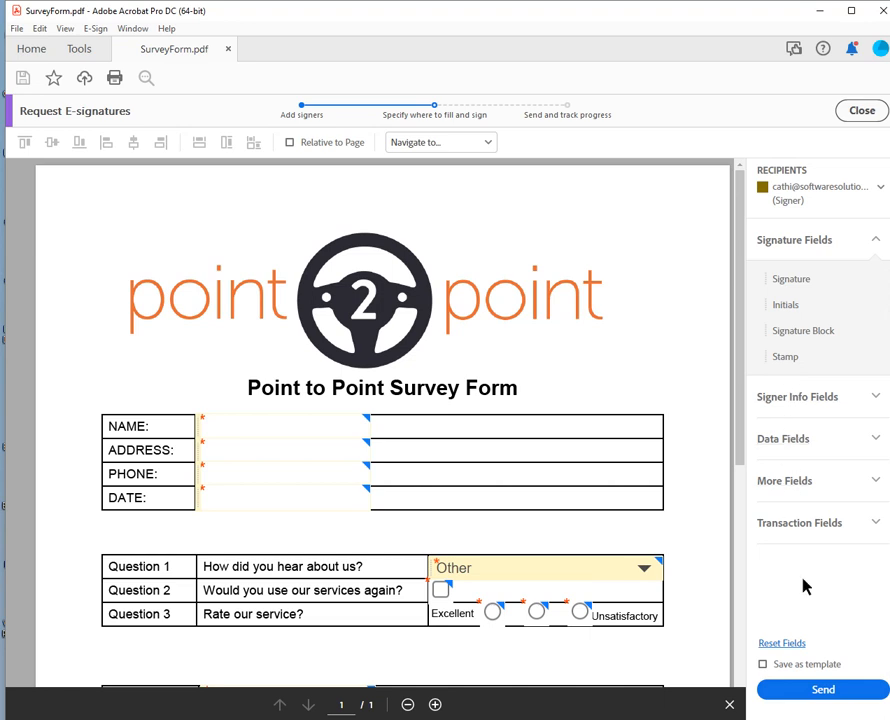
click(836, 697)
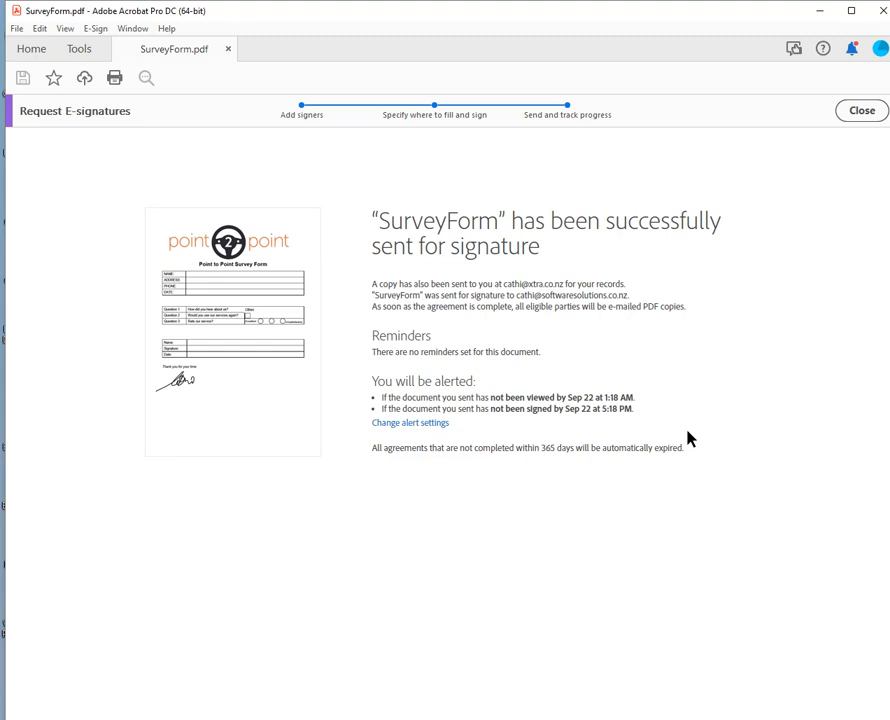
Close the e-signature request and the SurveyForm file
click(866, 110)
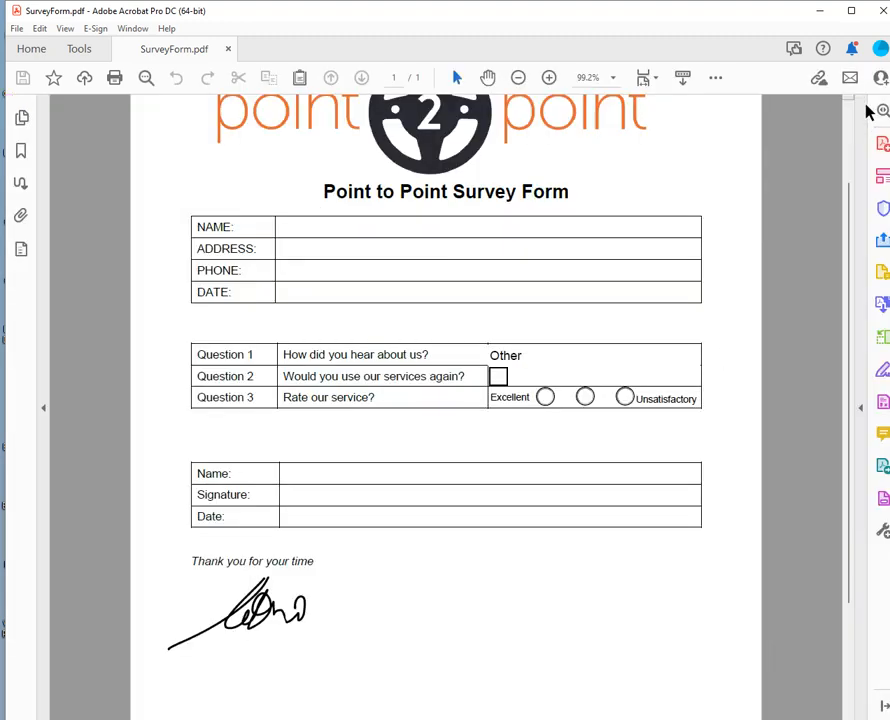
click(12, 28)
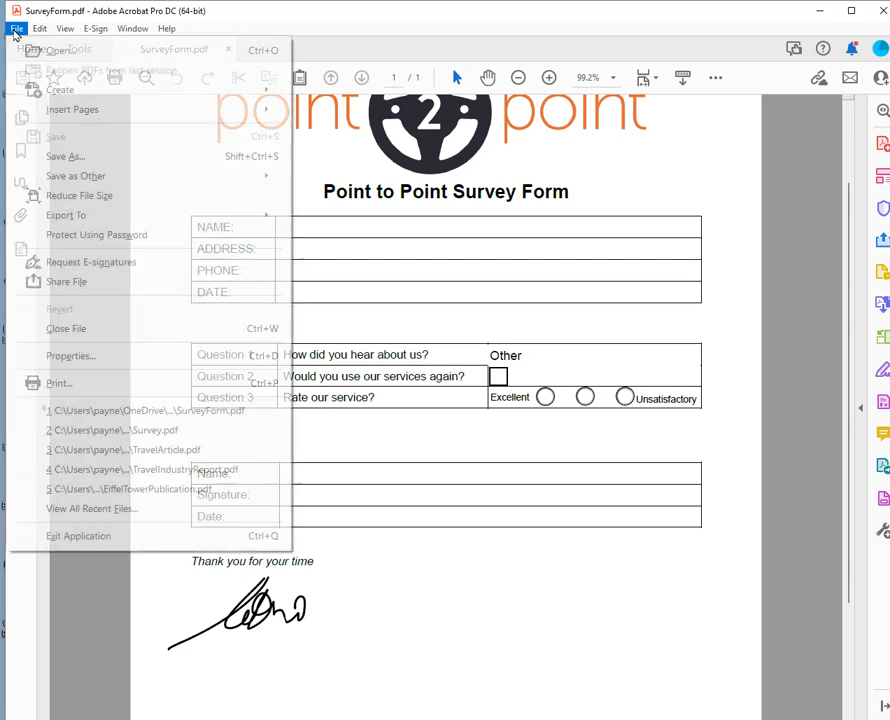
click(60, 328)
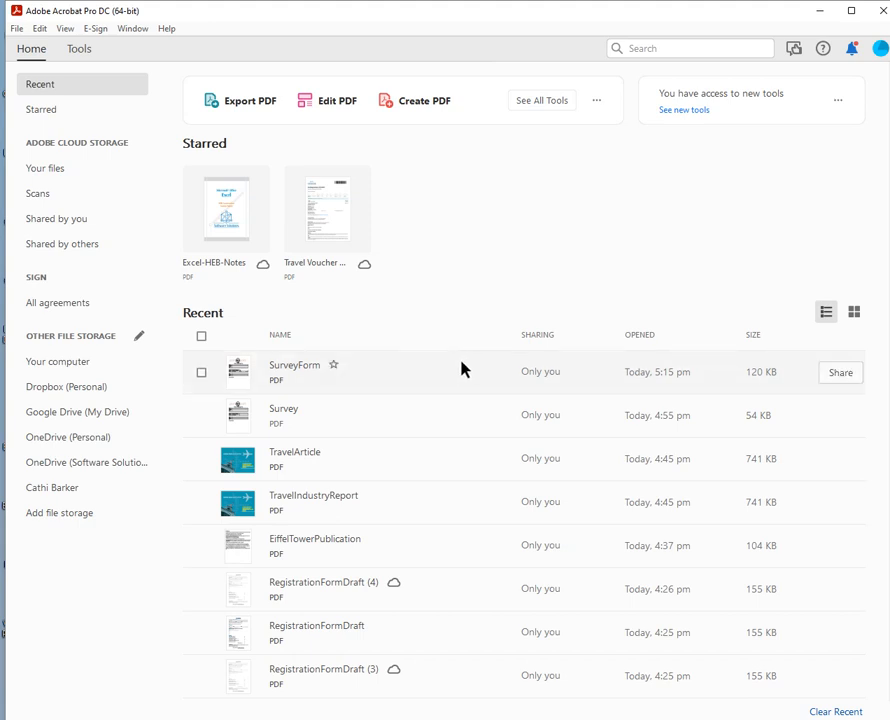
Open the Sep 19 SurveyForm entry among all agreements, renewing the sign-in for 14 days and accepting the updated Terms of Use
click(57, 309)
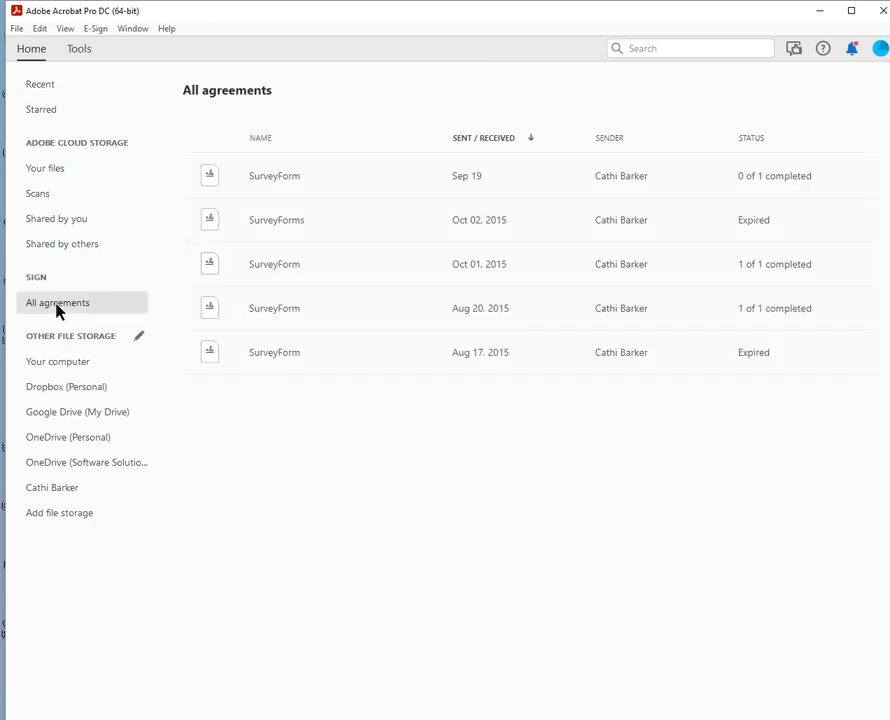
click(272, 175)
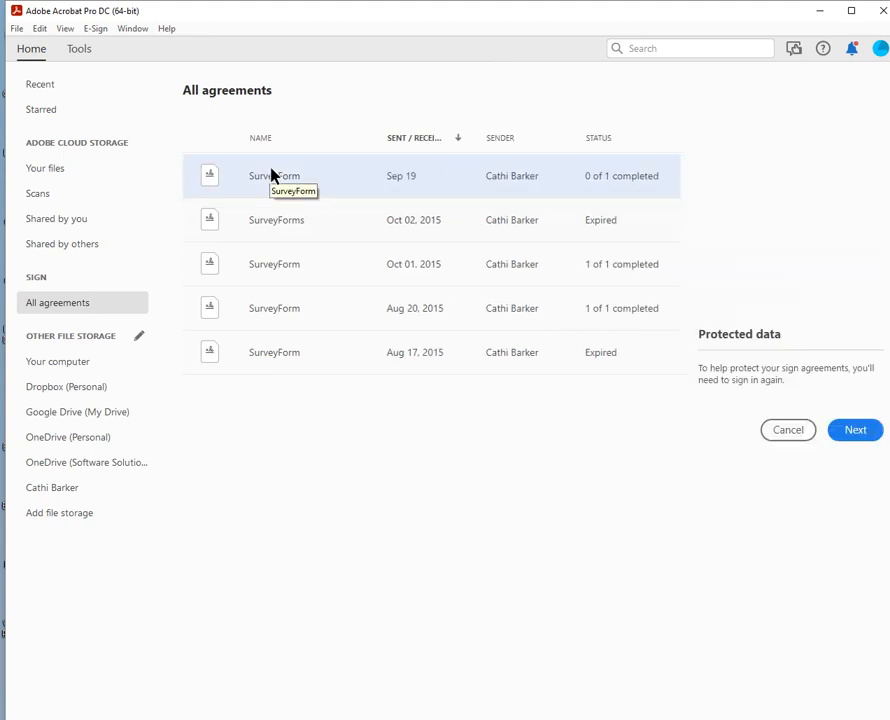
click(877, 434)
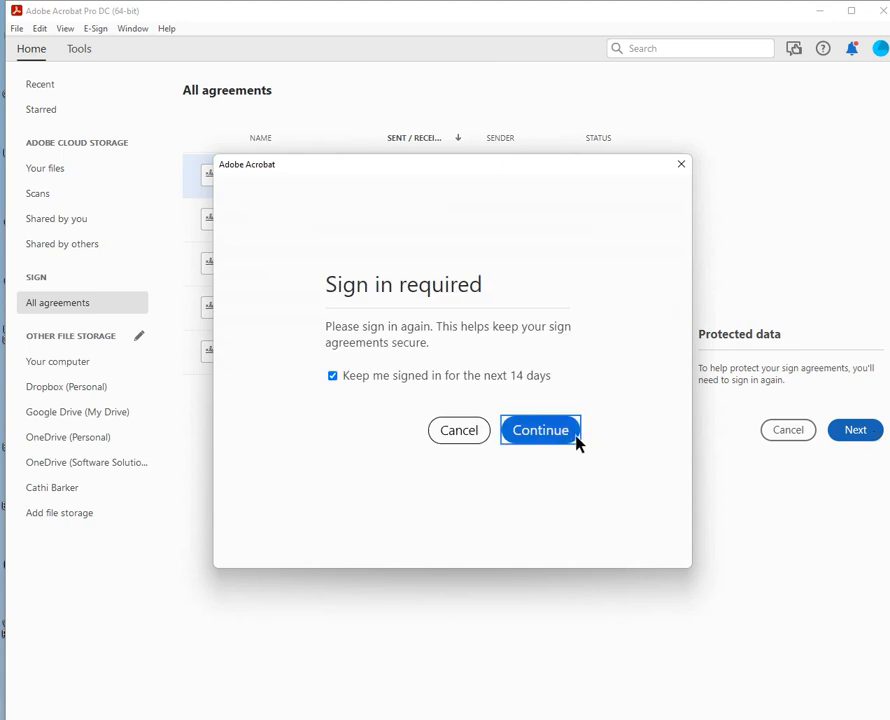
click(557, 443)
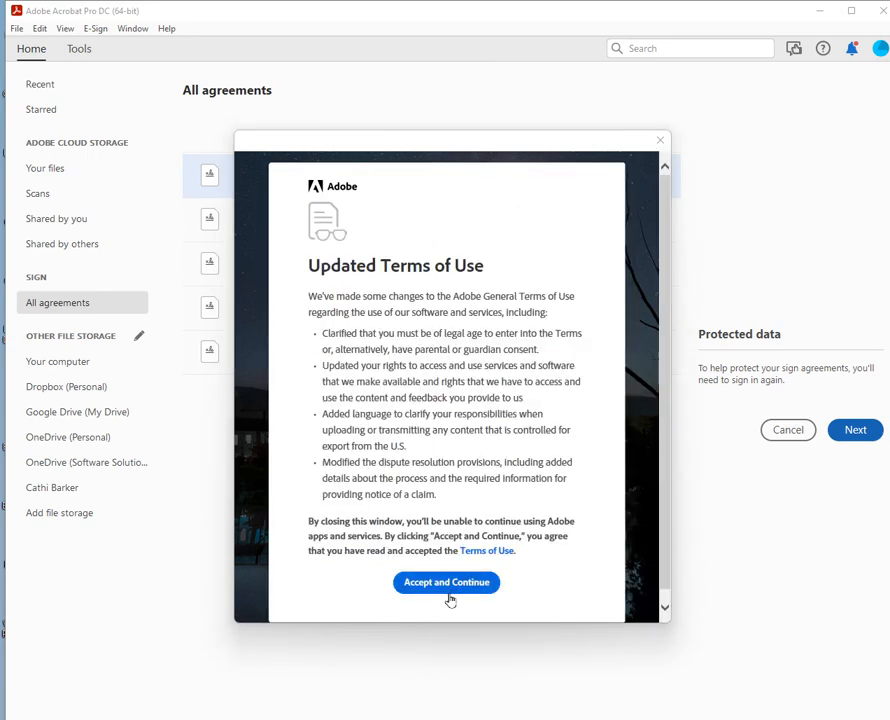
click(452, 589)
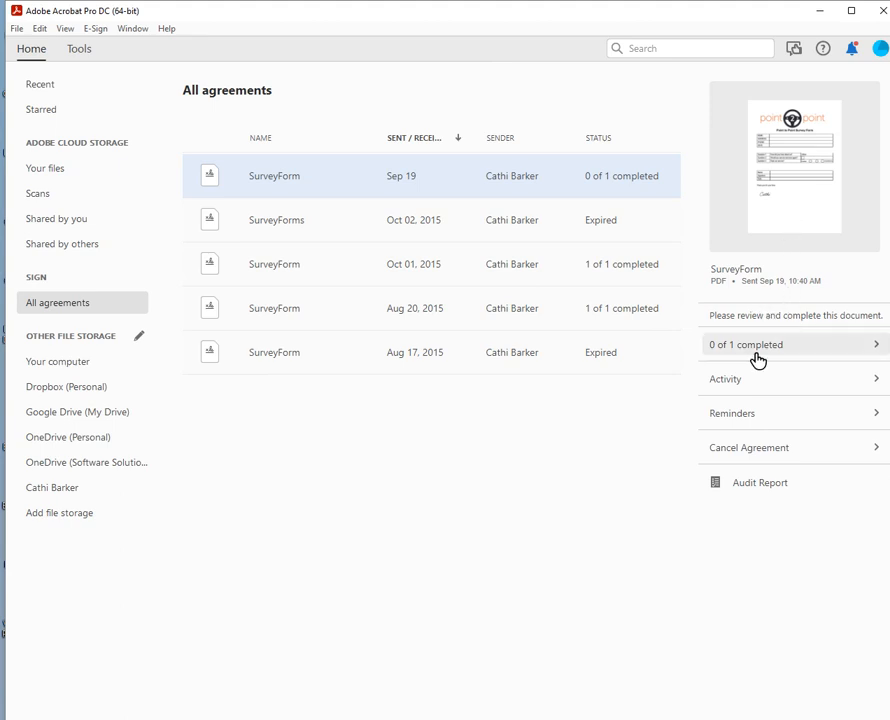
Review the SurveyForm agreement's activity history, reminder and cancellation options, and recipient list
click(753, 387)
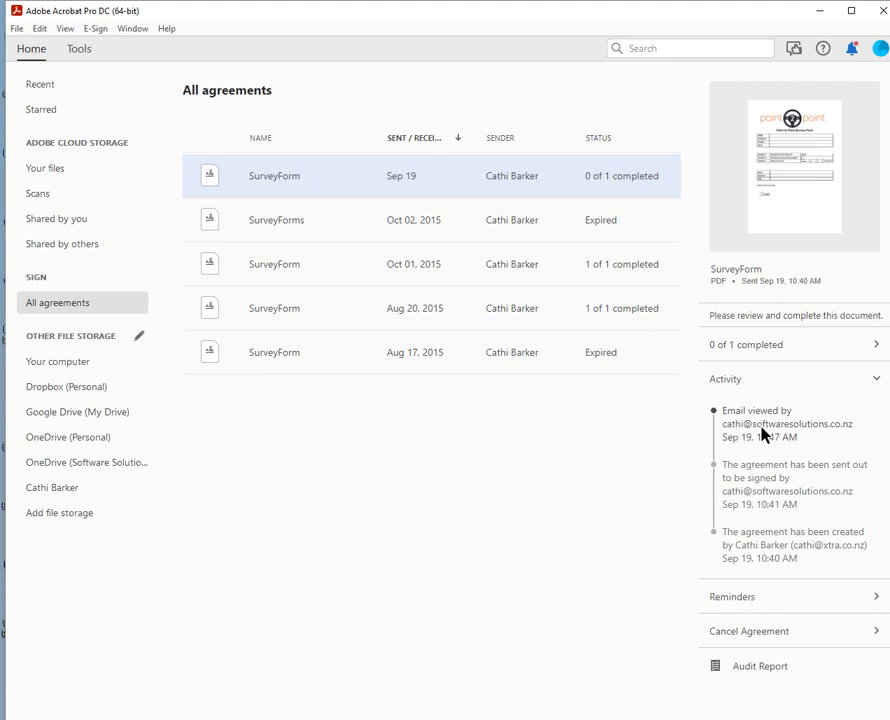
click(740, 600)
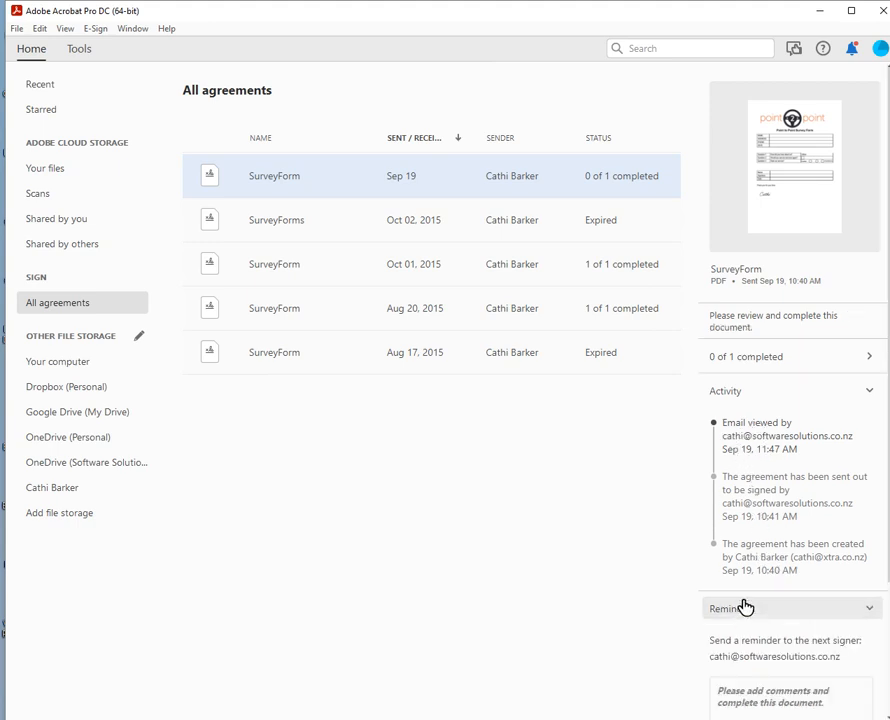
scroll(767, 596, down, 2)
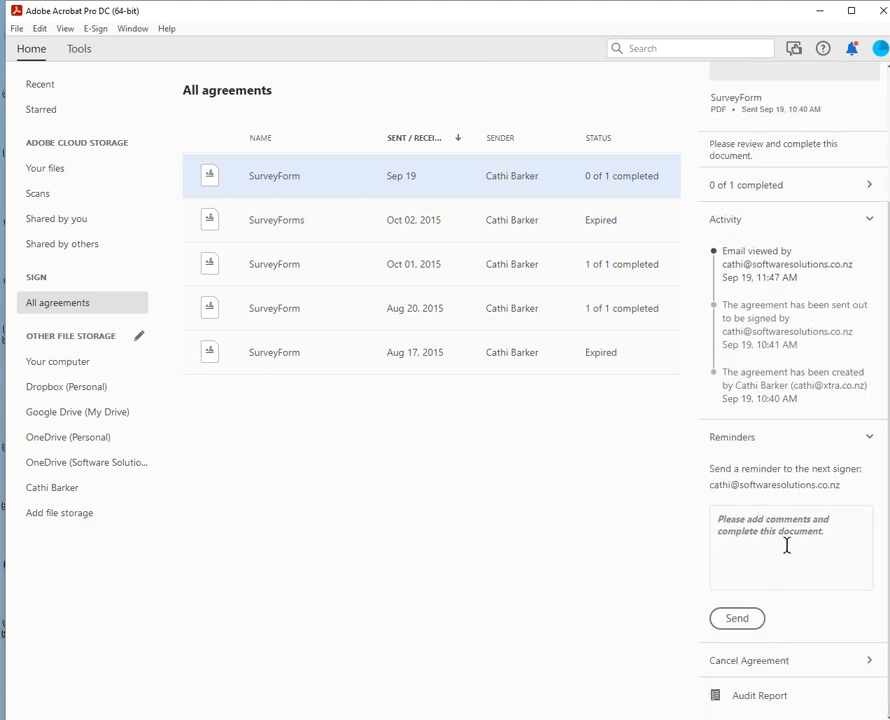
click(754, 661)
scroll(761, 670, down, 2)
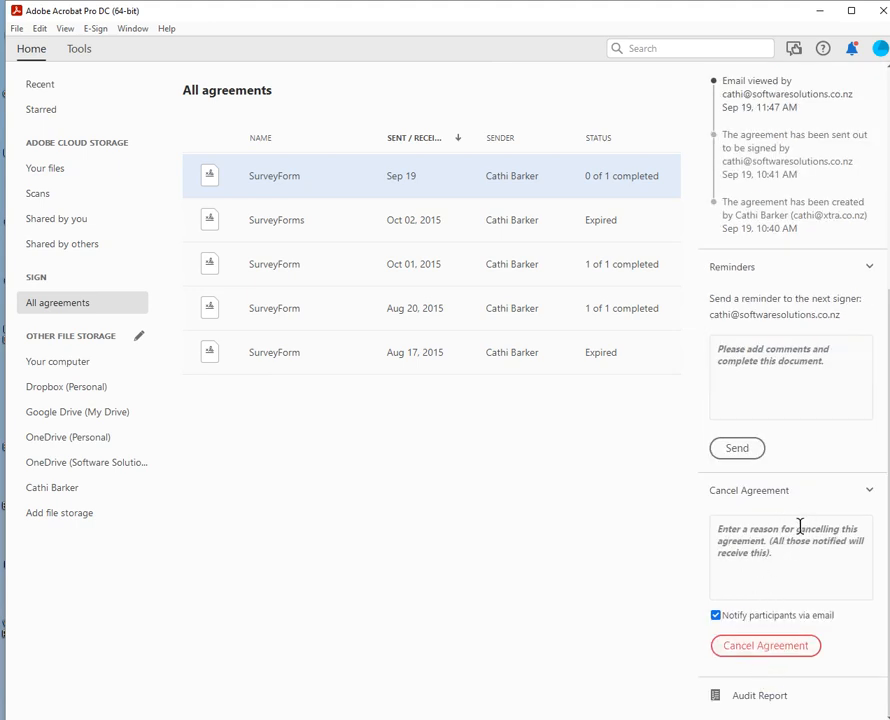
scroll(782, 590, up, 4)
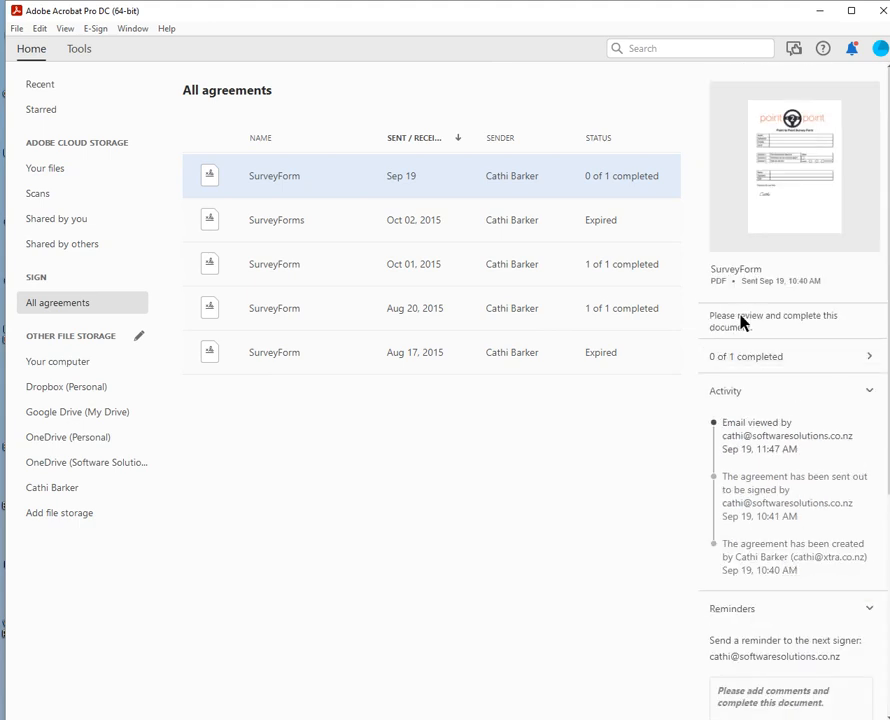
click(740, 361)
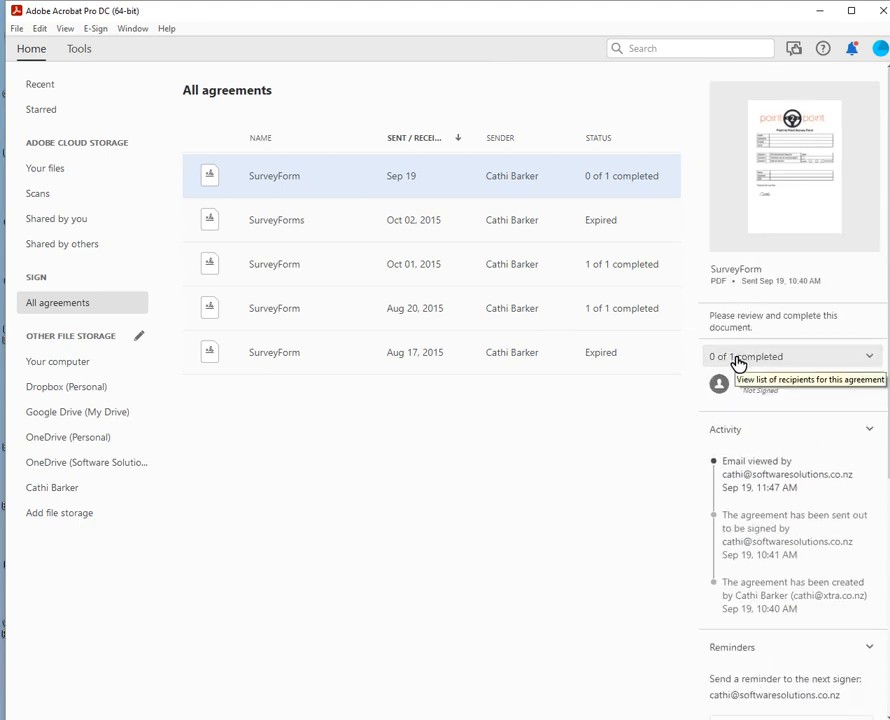